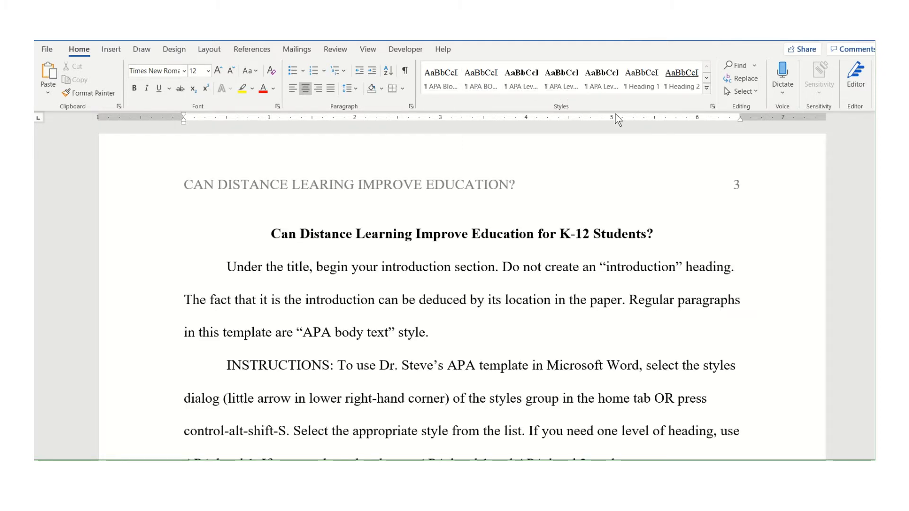
Select the paper's title line and open the Styles pane
triple_click(339, 237)
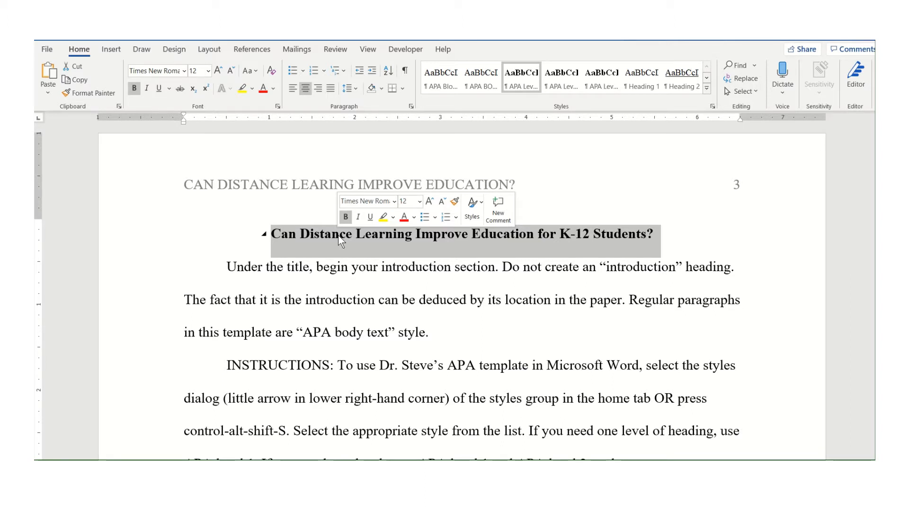
click(707, 89)
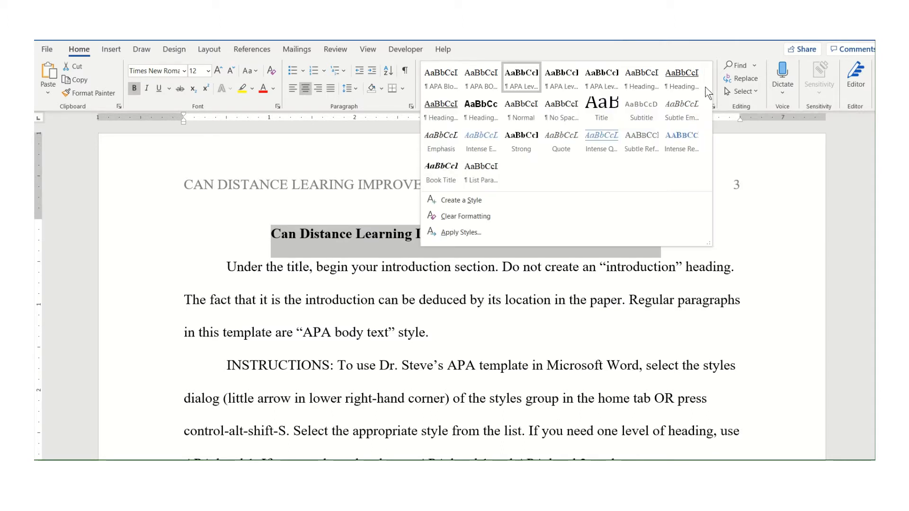
click(742, 141)
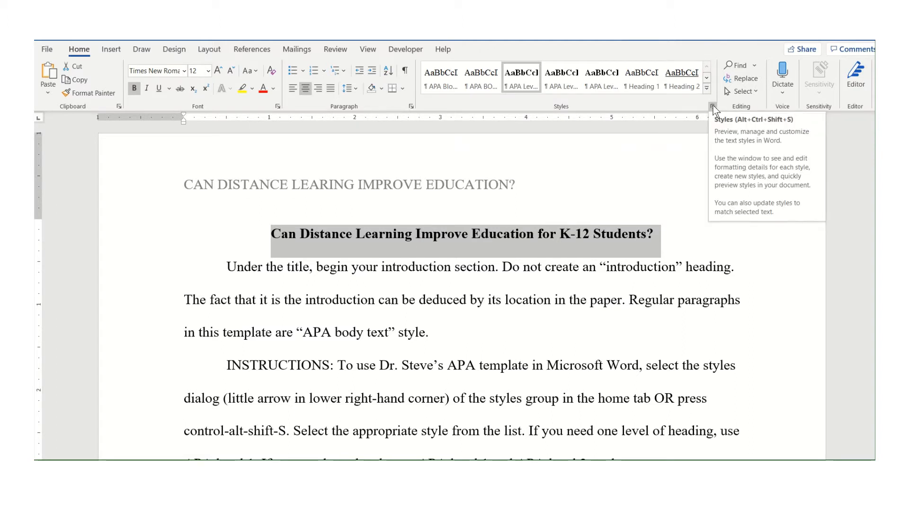
click(713, 108)
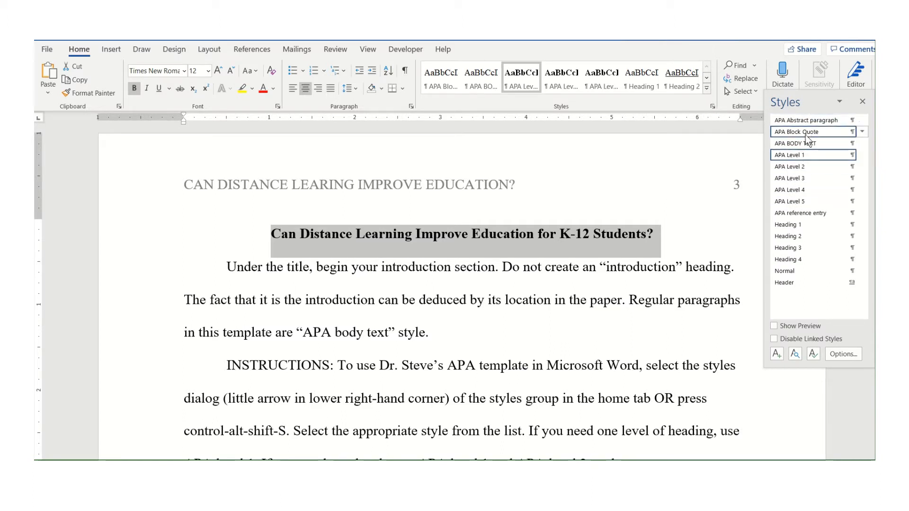
mouse_move(792, 194)
mouse_move(808, 155)
Try the APA BODY TEXT and APA Level 2 styles on the title, then reapply APA Level 1
click(801, 144)
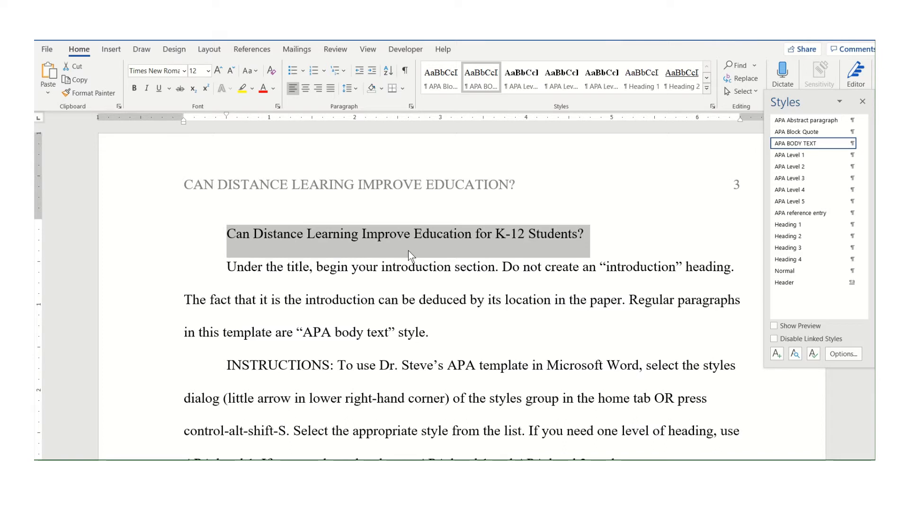
click(793, 157)
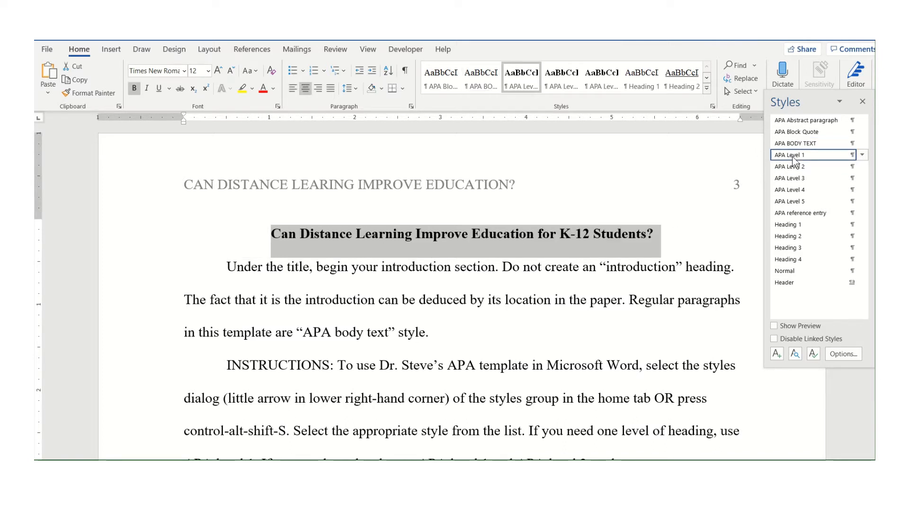
click(792, 168)
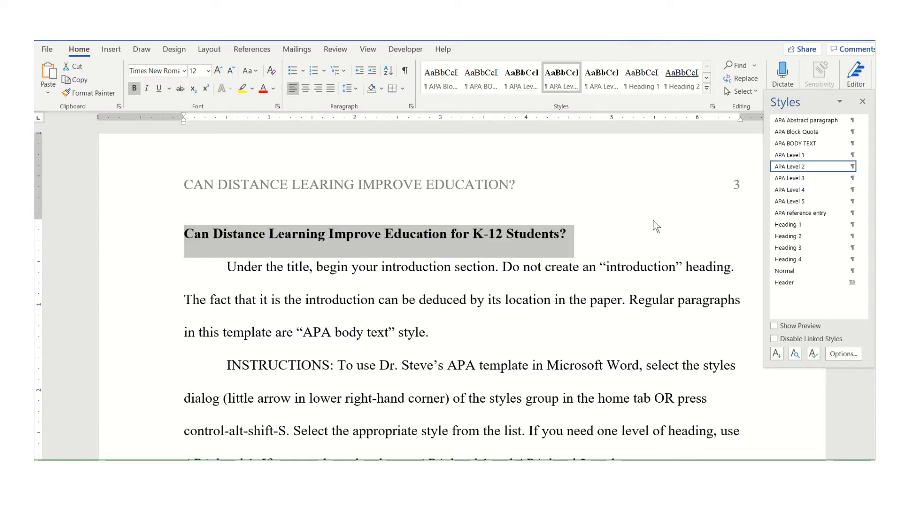
click(789, 156)
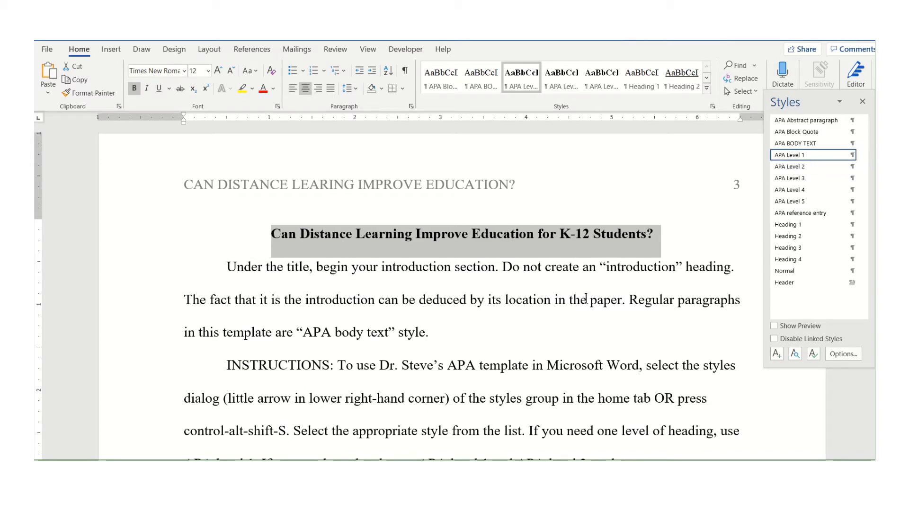
Try the APA Block Quote and APA reference entry styles on the introduction paragraph, then reapply APA BODY TEXT
triple_click(516, 269)
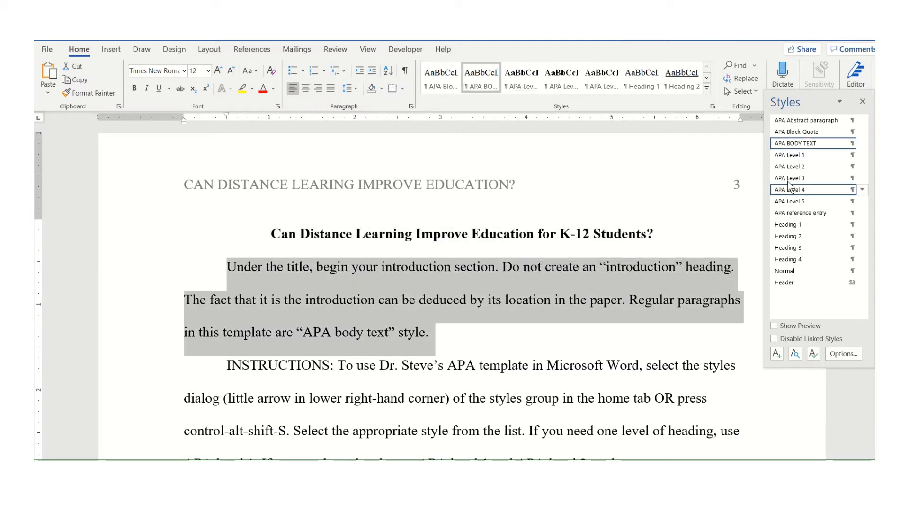
click(806, 132)
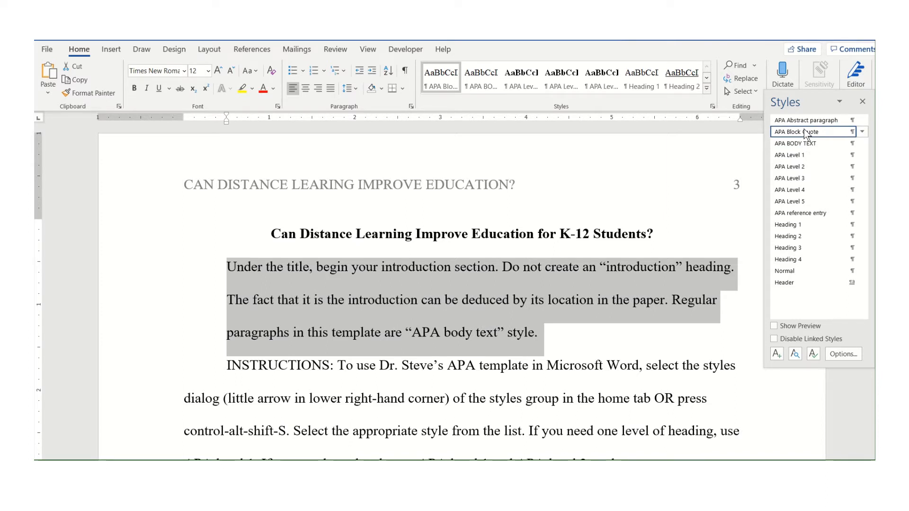
click(796, 212)
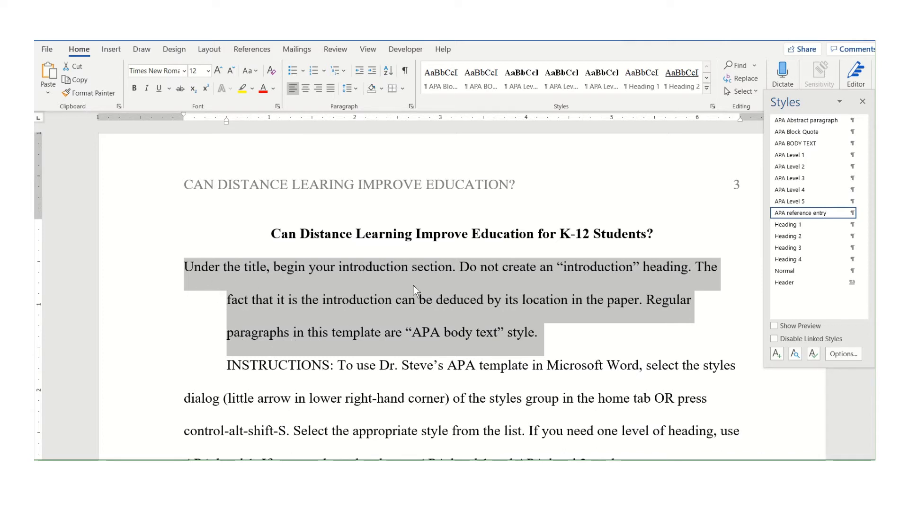
click(793, 143)
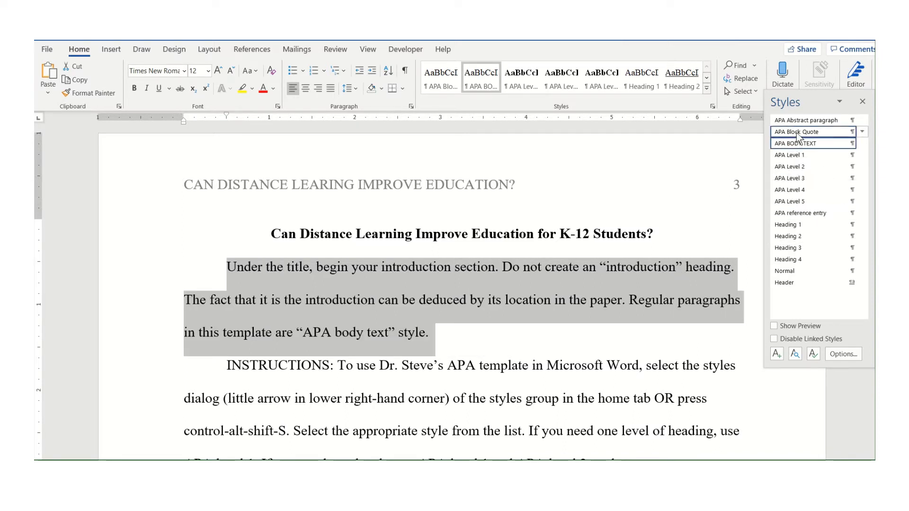
click(652, 271)
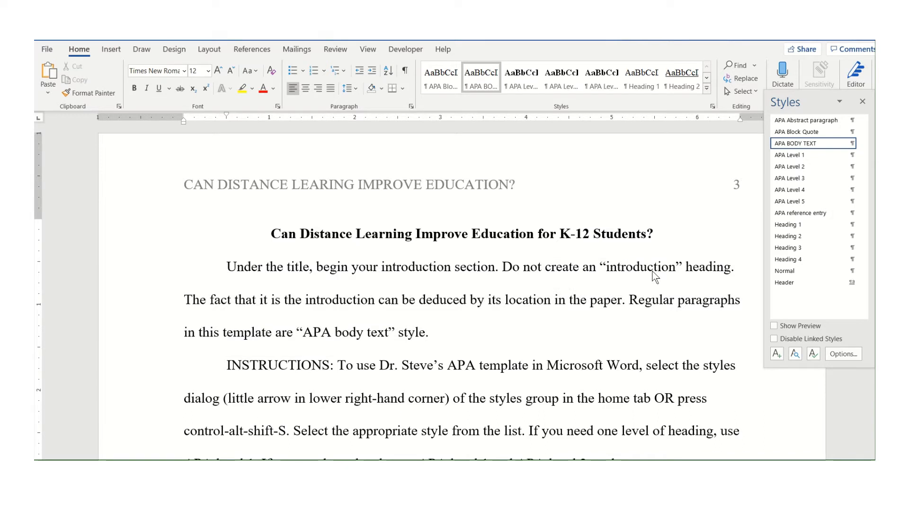
Inspect the introduction paragraph's indentation and spacing settings and its APA BODY TEXT style
click(862, 101)
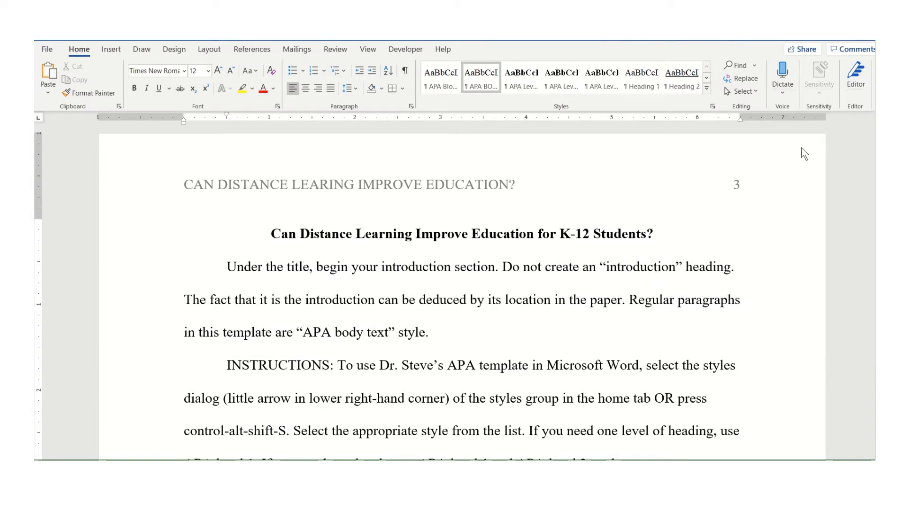
triple_click(532, 269)
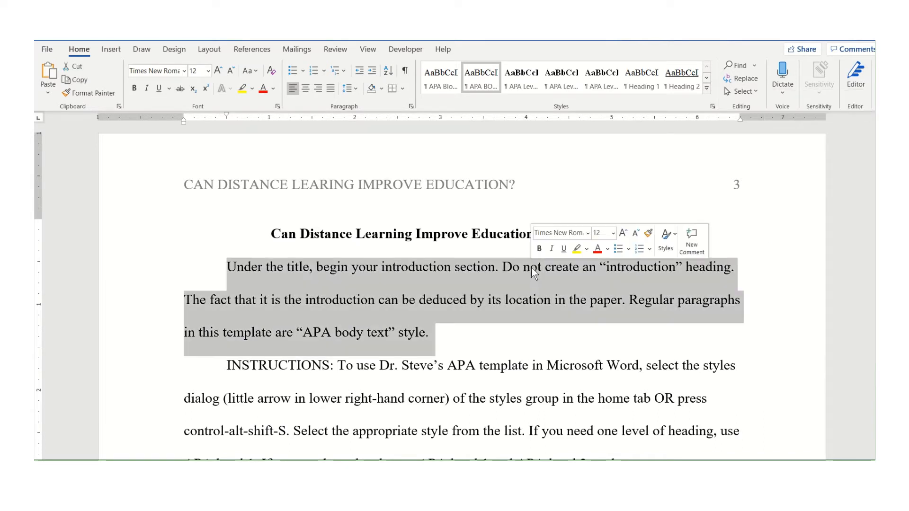
click(412, 107)
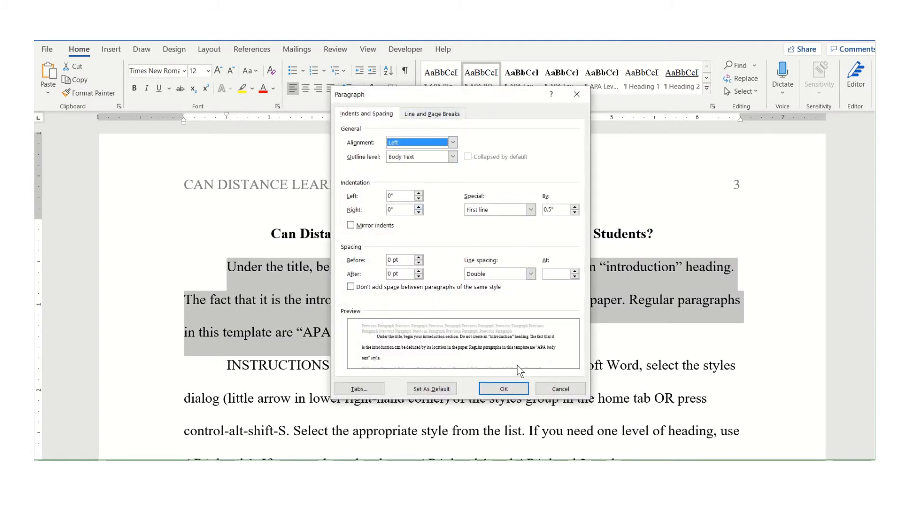
click(549, 389)
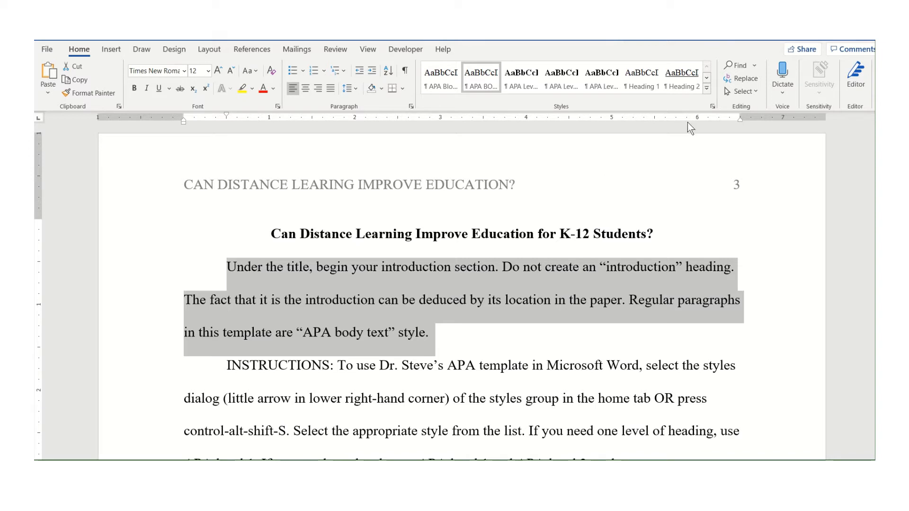
click(711, 107)
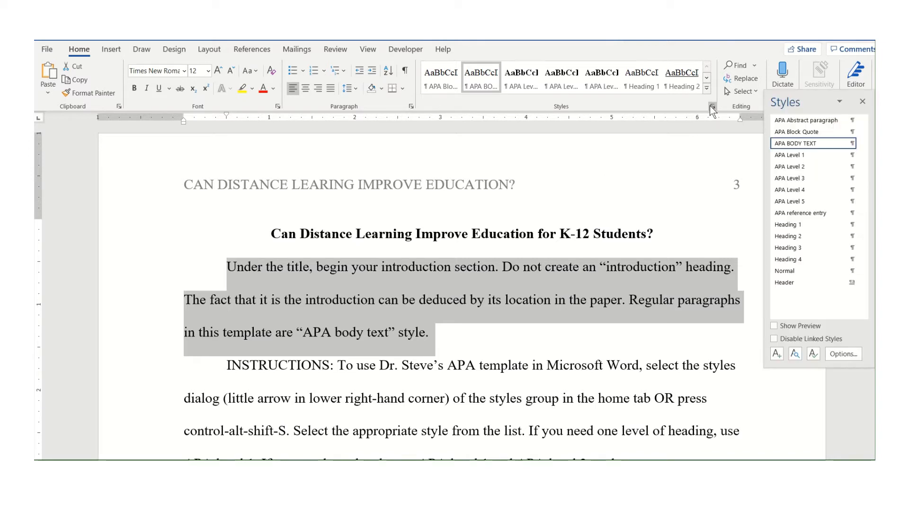
click(710, 106)
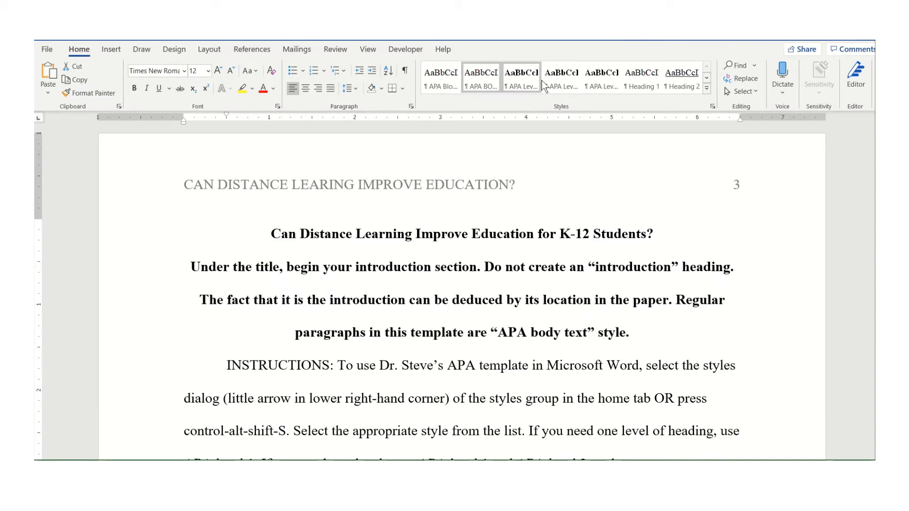
click(476, 78)
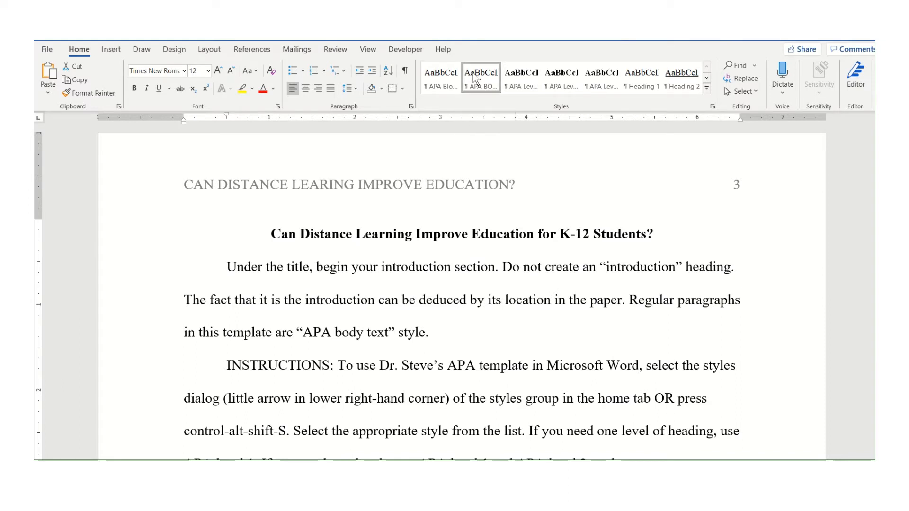
click(476, 281)
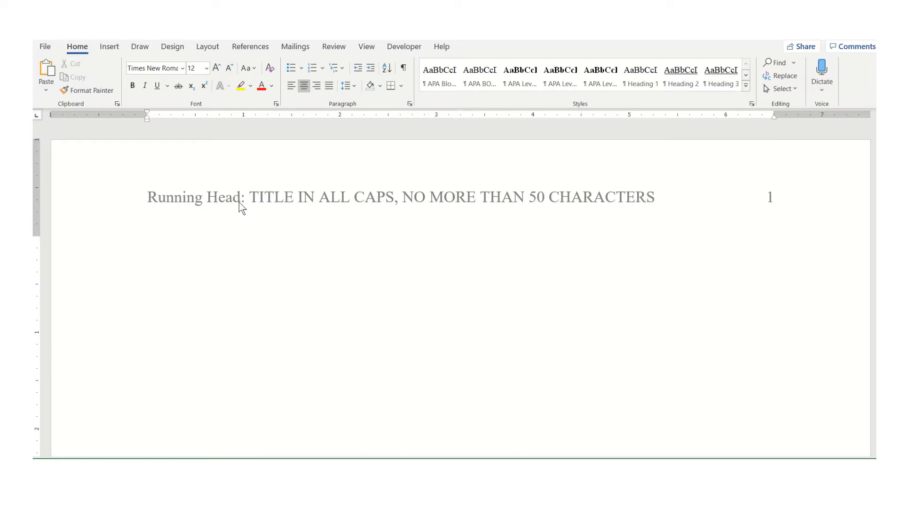
Replace the running head title with IS DISTANCE LEARNING EFFECTIVE IN THE CLASSROOM? and close the header
double_click(266, 204)
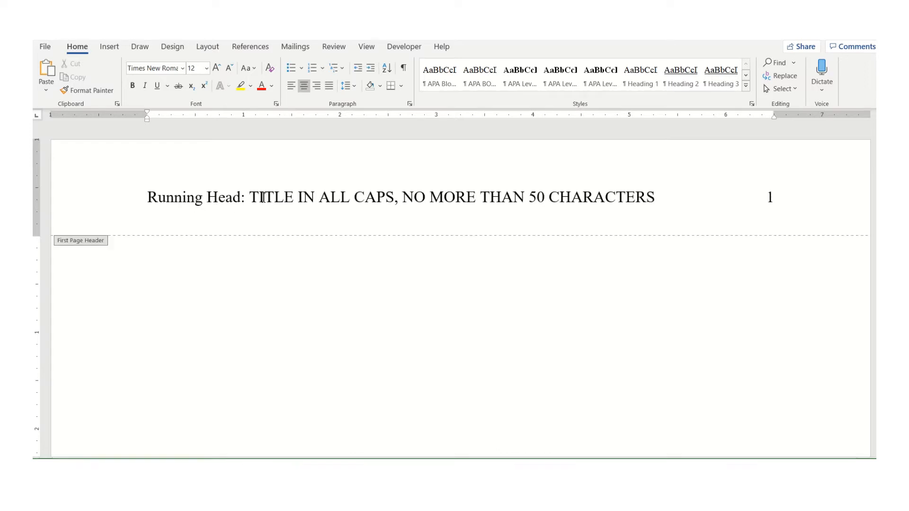
drag(265, 202, 643, 198)
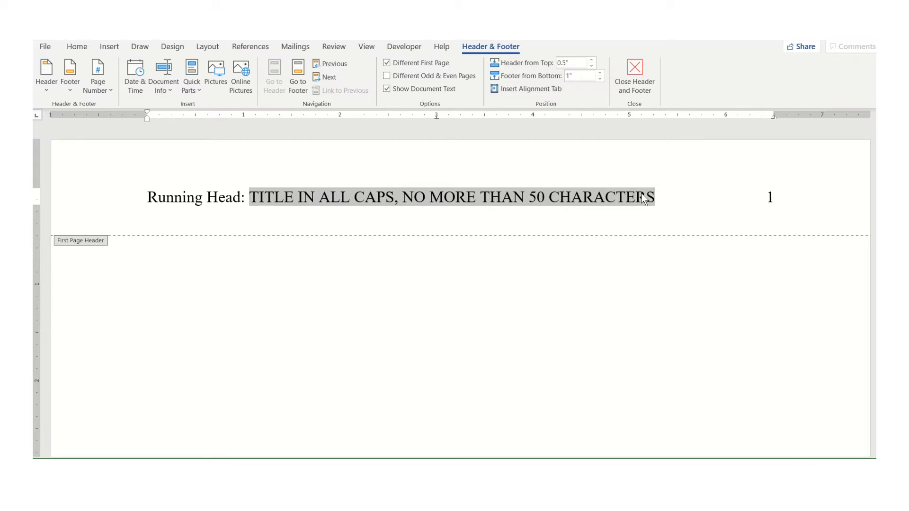
text(IS DISTAN)
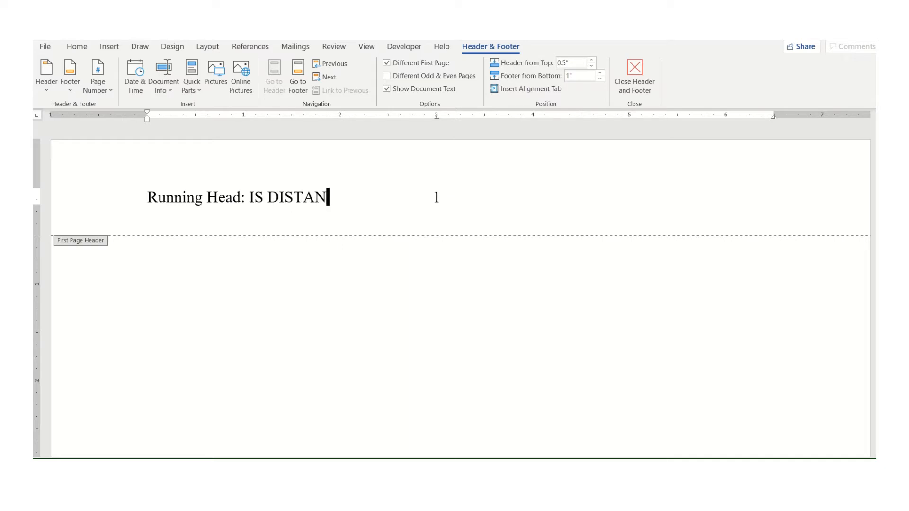
text(CE LEARNING EF)
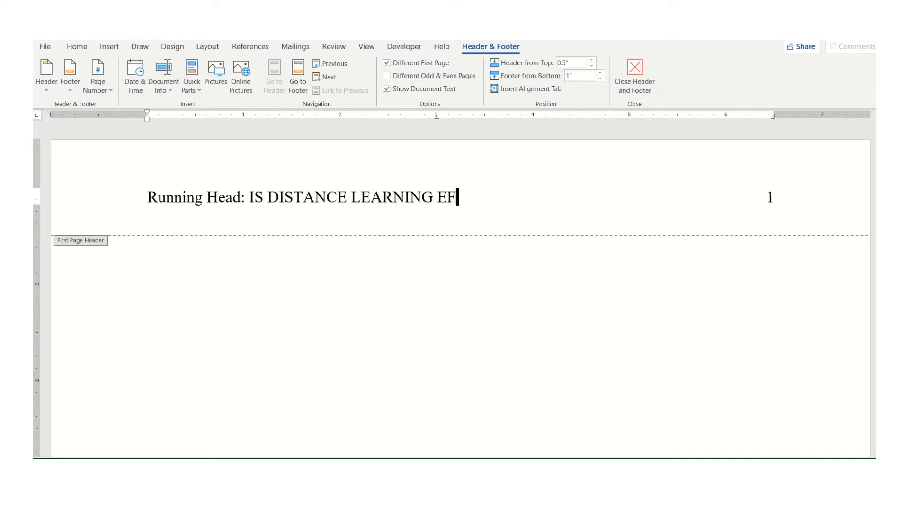
text(FECTIVE IN T)
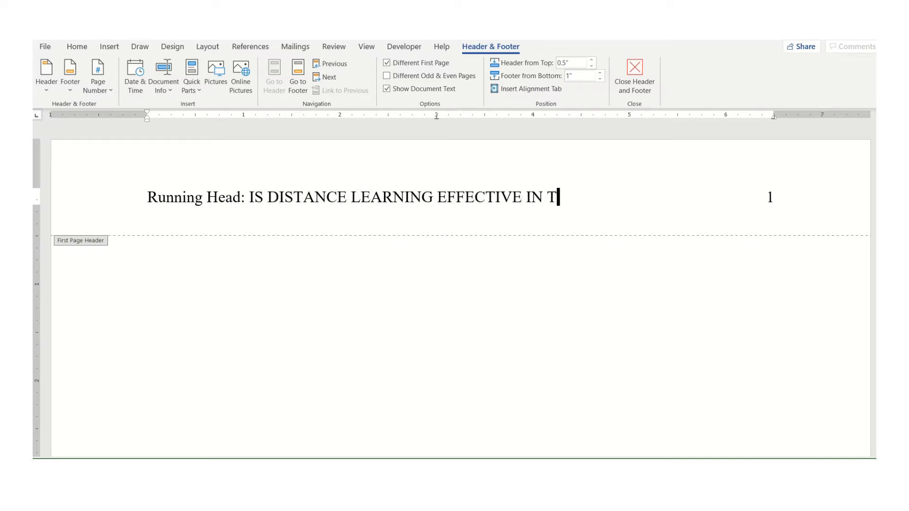
text(HE CLASSROOM)
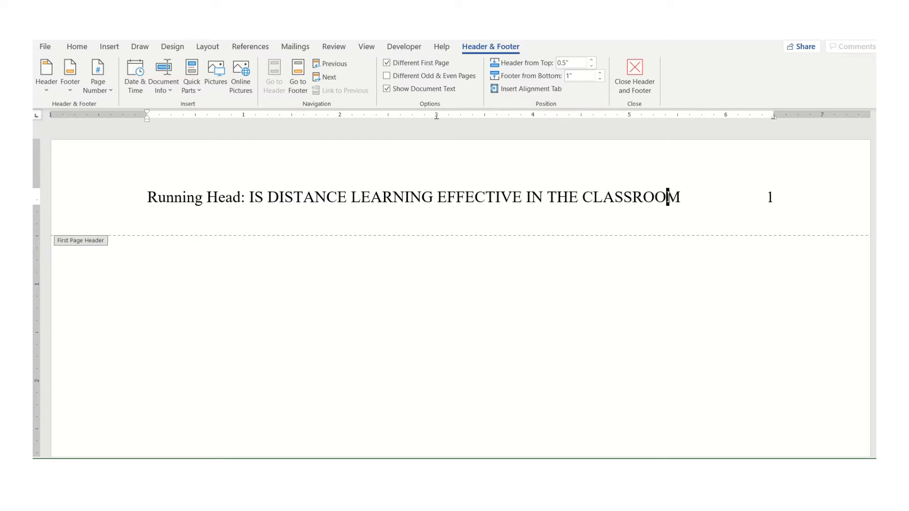
text(?)
click(642, 72)
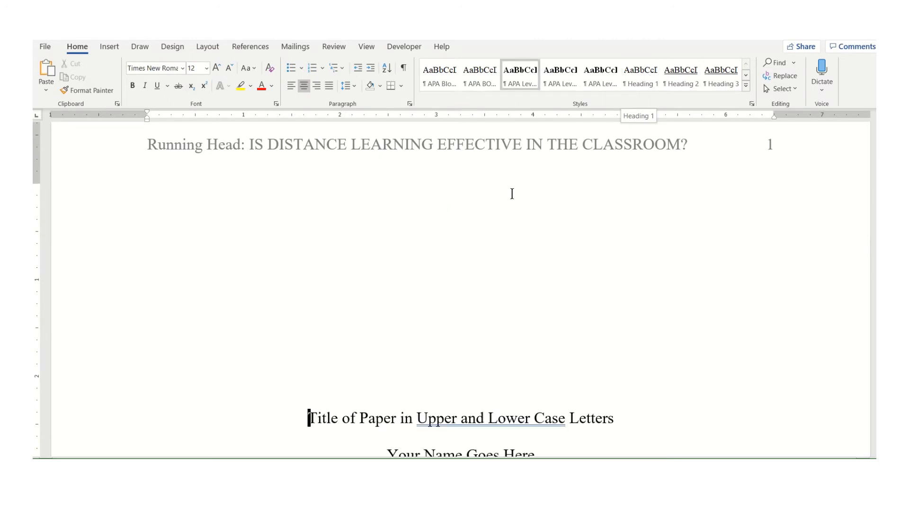
Replace the title page's title placeholder with Is Distance Learning Effective in the Classroom?
scroll(581, 259, down, 3)
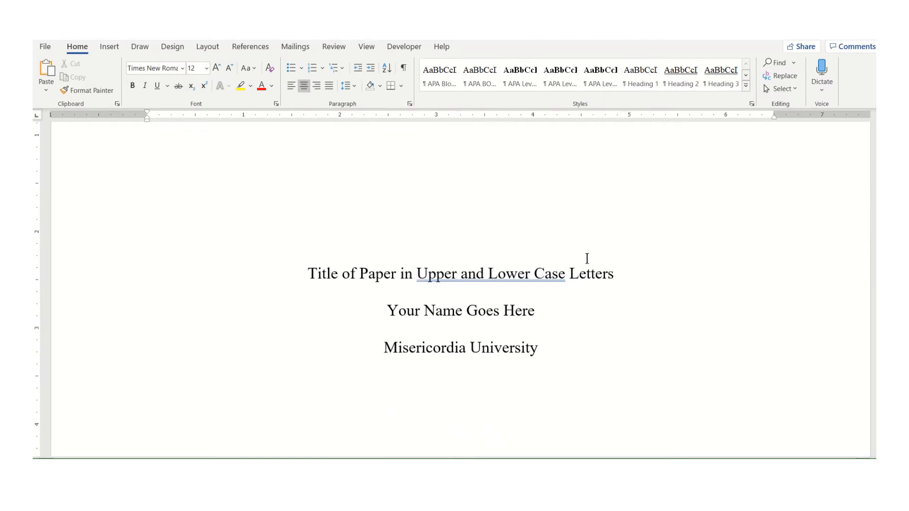
triple_click(354, 283)
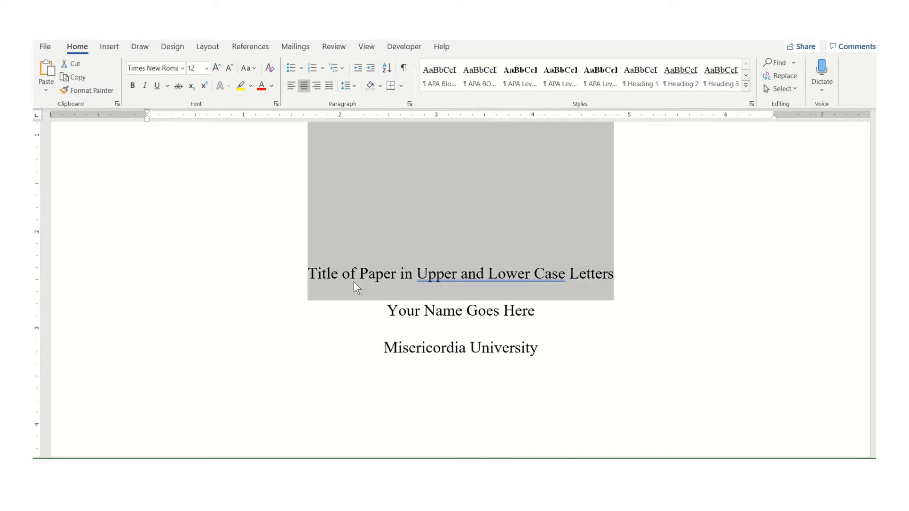
text(Is D)
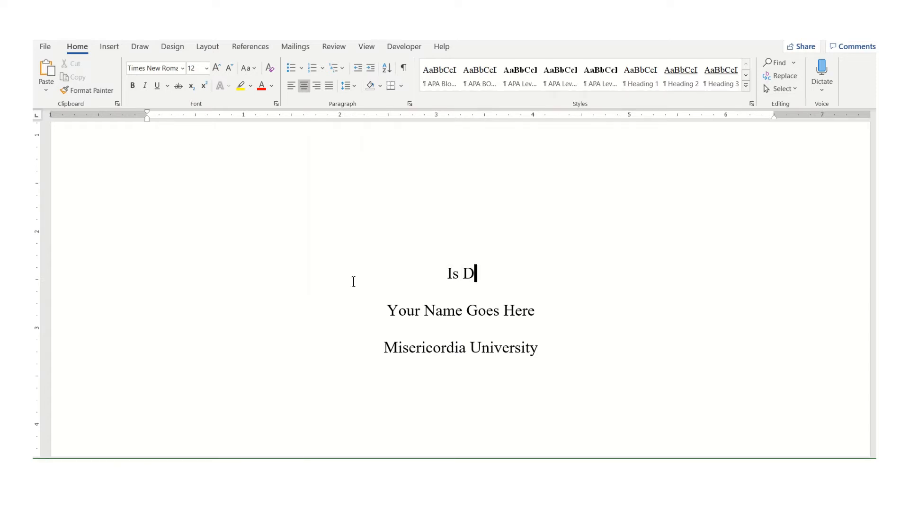
text(istance Le)
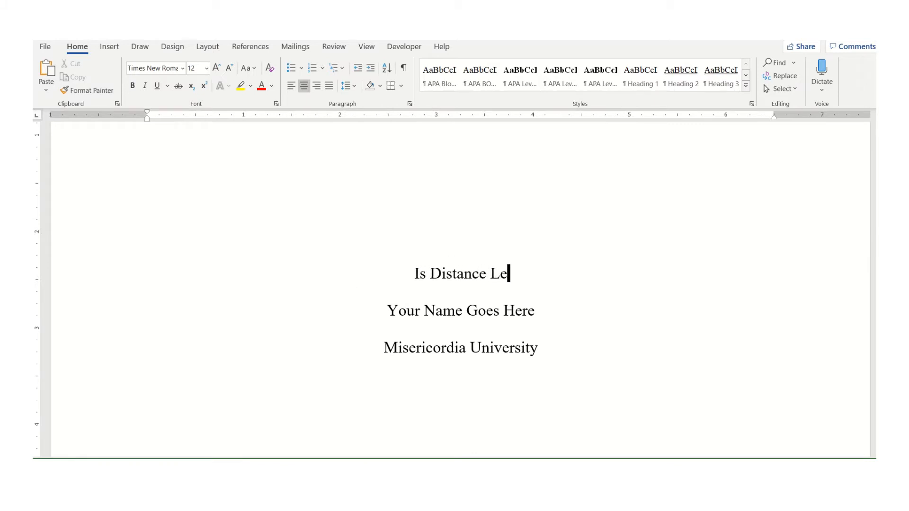
text(arning Effective in)
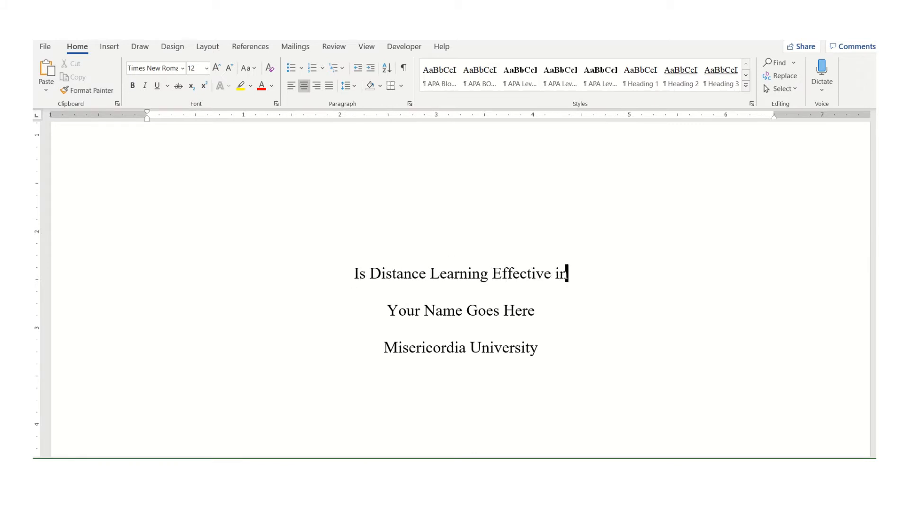
text( the Classro)
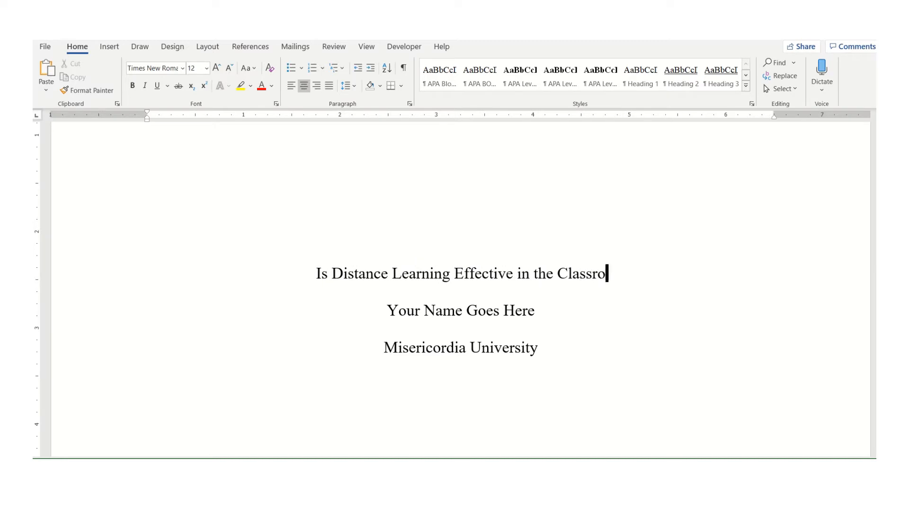
text(om?)
key(Down)
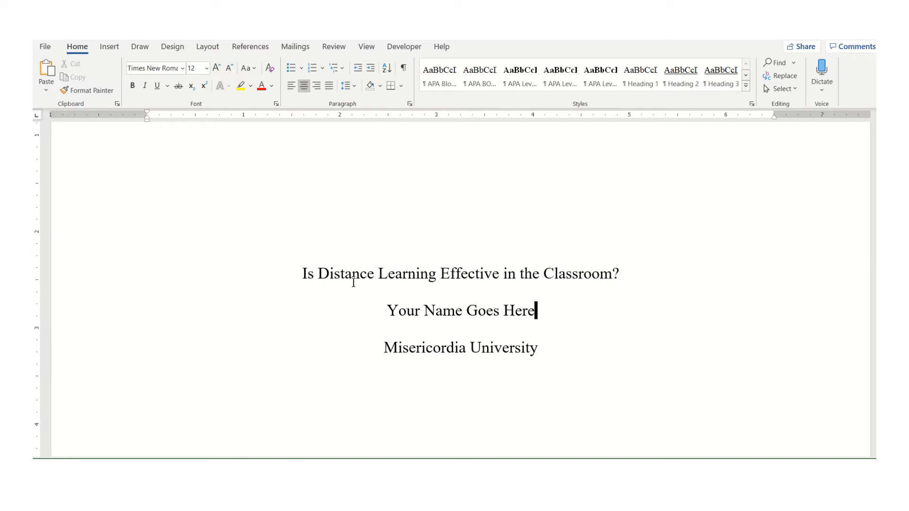
Scroll to the abstract page and examine its abstract paragraph and keywords placeholders
key(Down)
scroll(418, 248, down, 7)
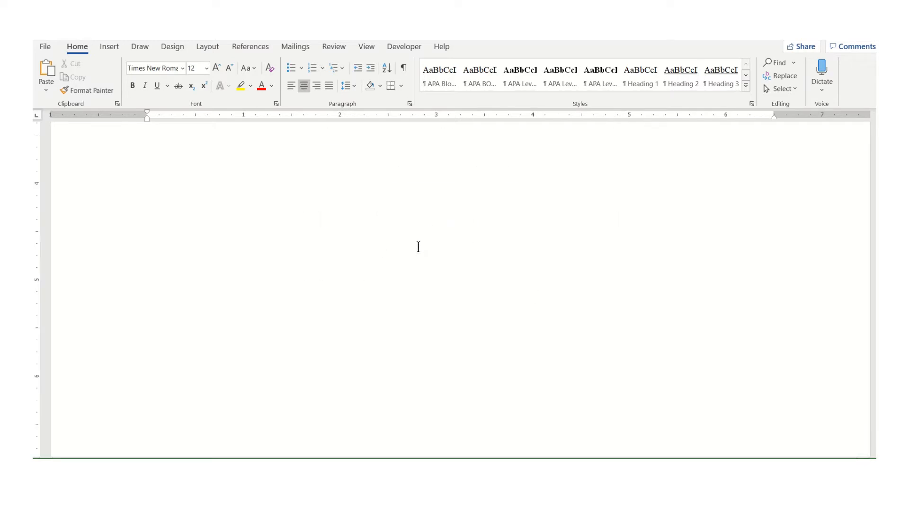
scroll(418, 248, down, 8)
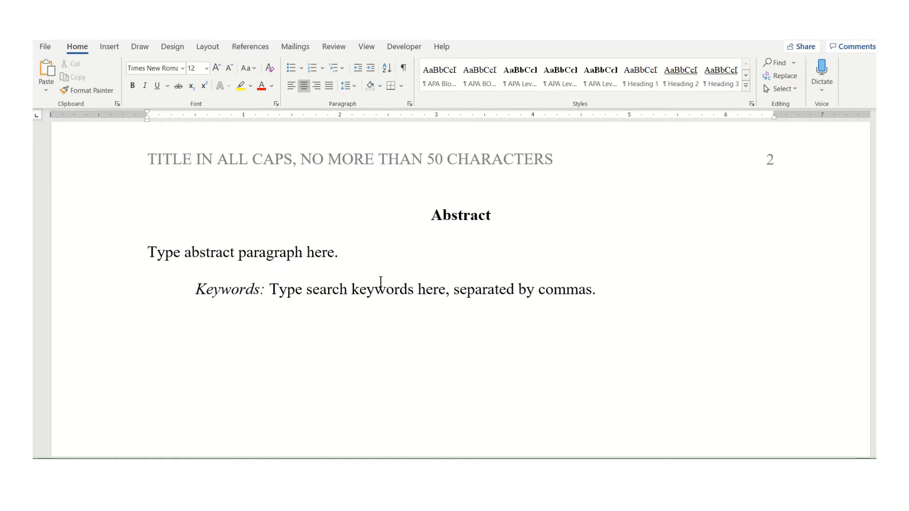
triple_click(212, 254)
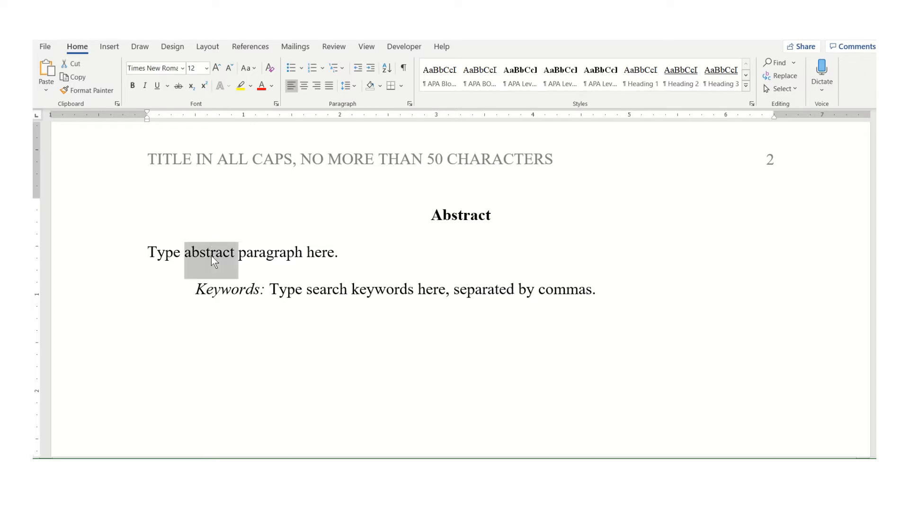
double_click(317, 292)
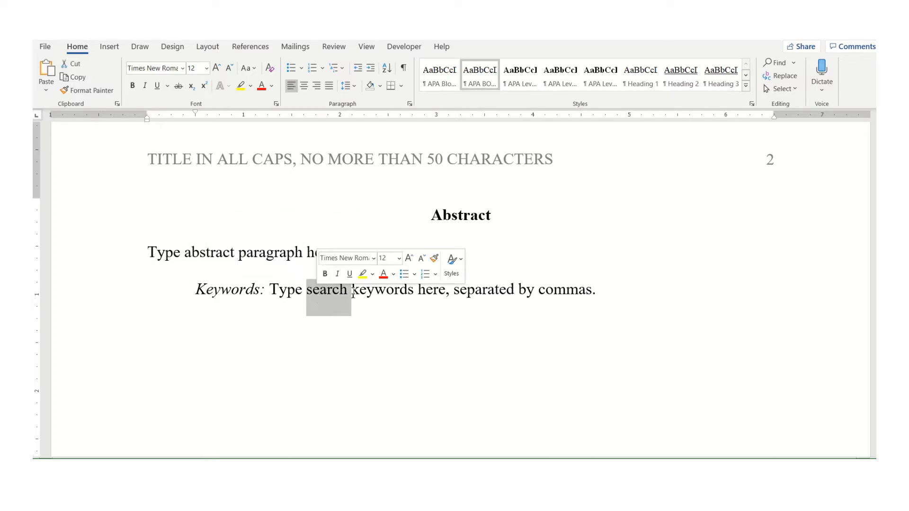
click(381, 314)
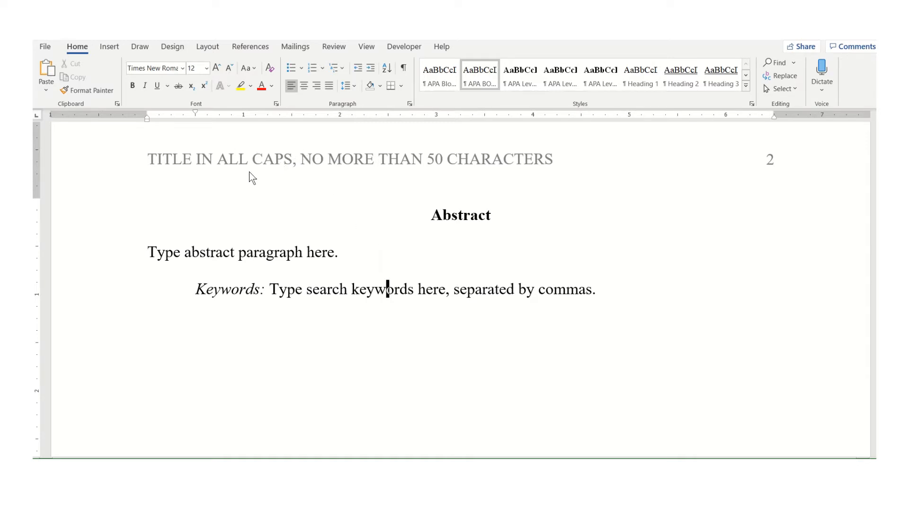
Replace the abstract page's running head with IS DISTANCE LEARNING EFFECTIVE IN THE CLASSROOM? and close the header
scroll(251, 177, up, 1)
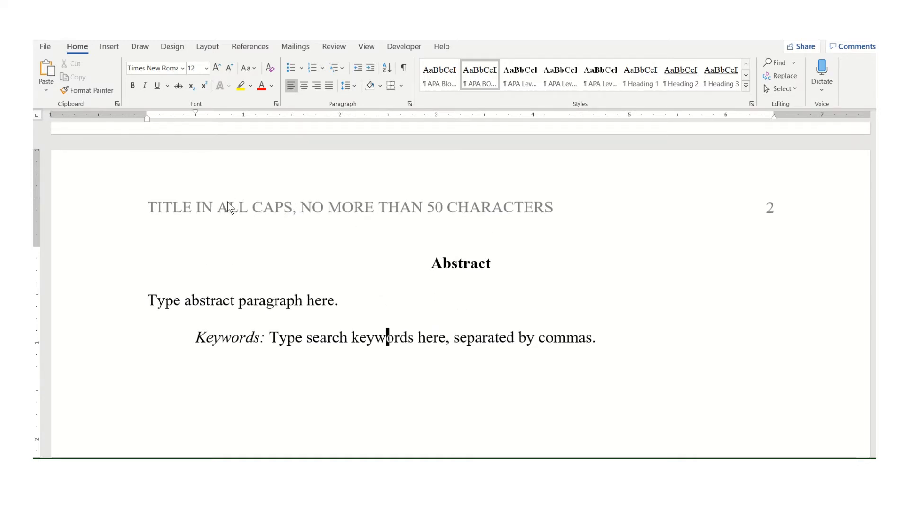
double_click(342, 207)
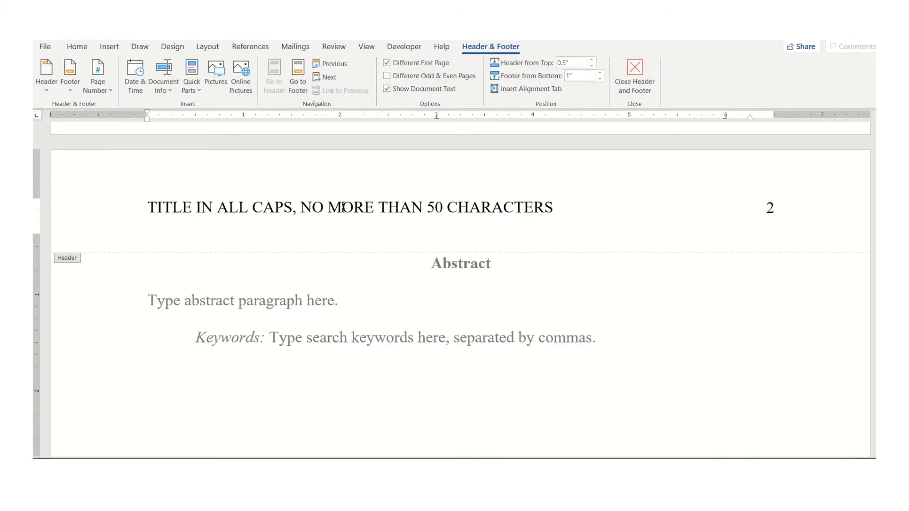
key(ctrl+Right)
key(ctrl+Right)
key(ctrl+Right)
key(ctrl+Right)
key(ctrl+Right)
key(ctrl+Right)
key(Left)
key(Left)
key(Left)
key(Left)
key(Left)
key(ctrl+Left)
key(ctrl+Left)
key(ctrl+Left)
key(ctrl+Left)
key(shift+Right)
key(shift+Right)
key(shift+Right)
key(shift+Right)
key(shift+Right)
key(shift+Right)
key(shift+Right)
key(shift+Right)
key(shift+Right)
key(shift+Right)
key(shift+Right)
key(shift+Right)
key(shift+Right)
key(shift+Right)
key(shift+Right)
key(shift+Right)
key(shift+Right)
key(shift+Right)
key(shift+Right)
key(shift+Right)
key(shift+Right)
key(shift+Right)
key(shift+Right)
key(shift+Right)
key(shift+Right)
key(shift+Right)
key(shift+Right)
key(shift+Right)
key(shift+Right)
key(shift+Right)
key(shift+Right)
key(shift+Right)
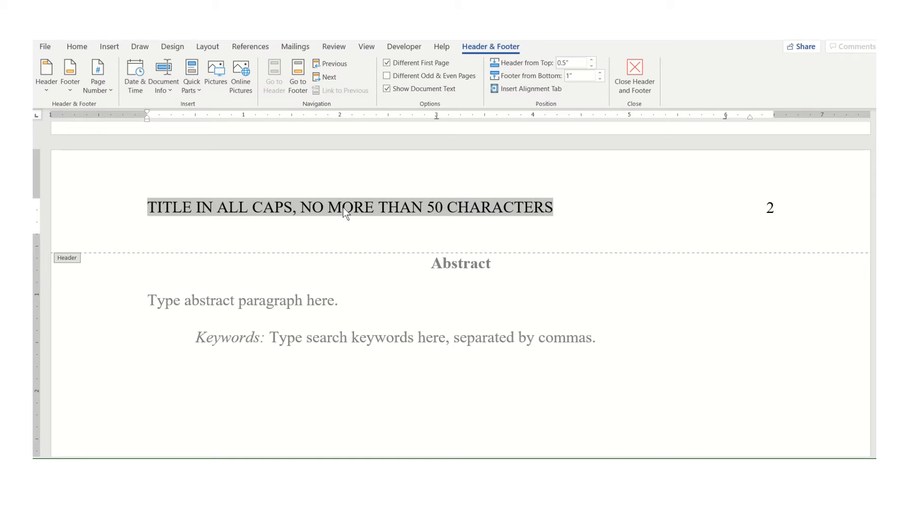
key(BackSpace)
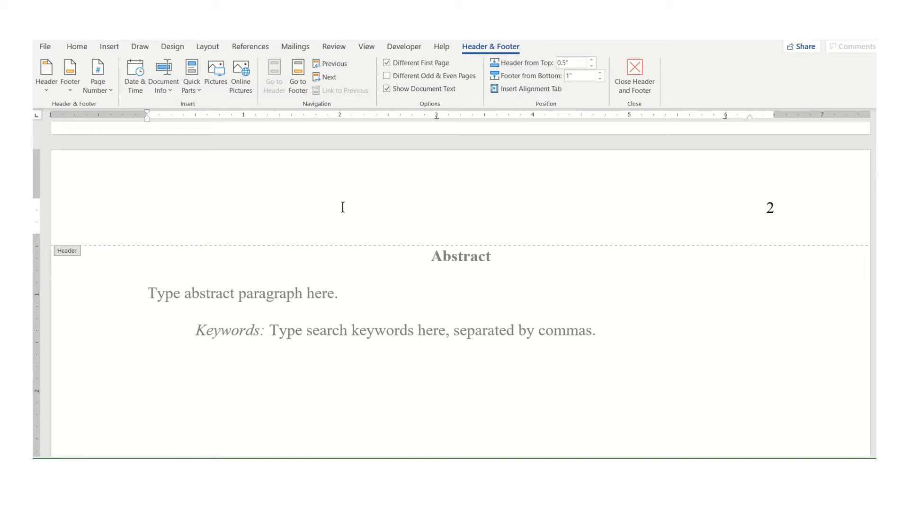
text(IS DISTAN)
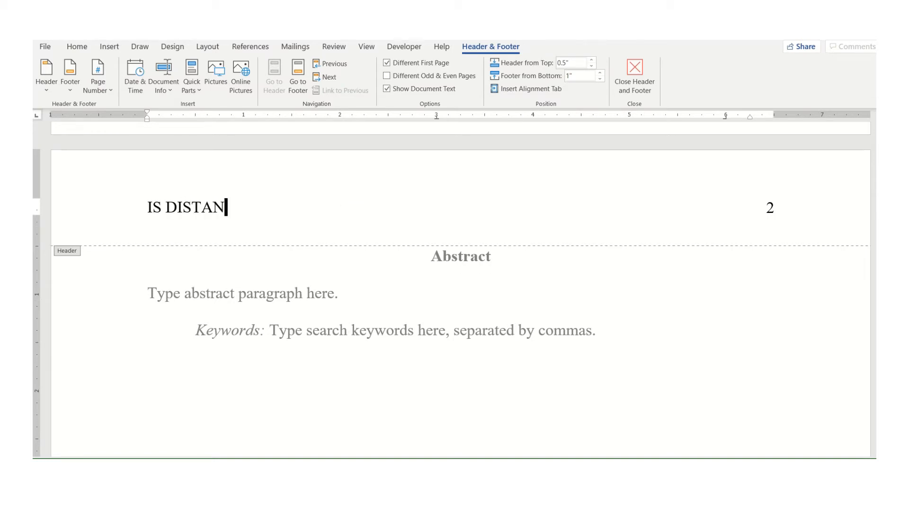
text(CE LEARNING )
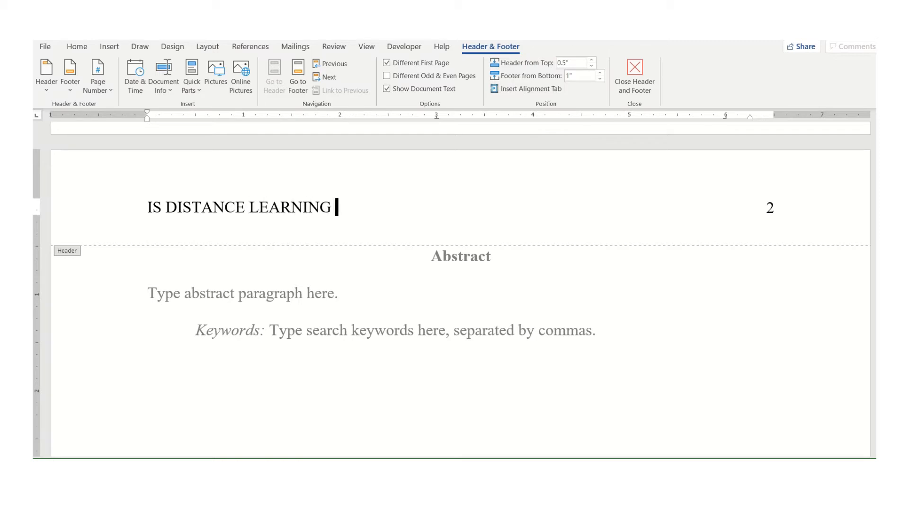
text(EFFECTIVE IN THE CLASSROOM?)
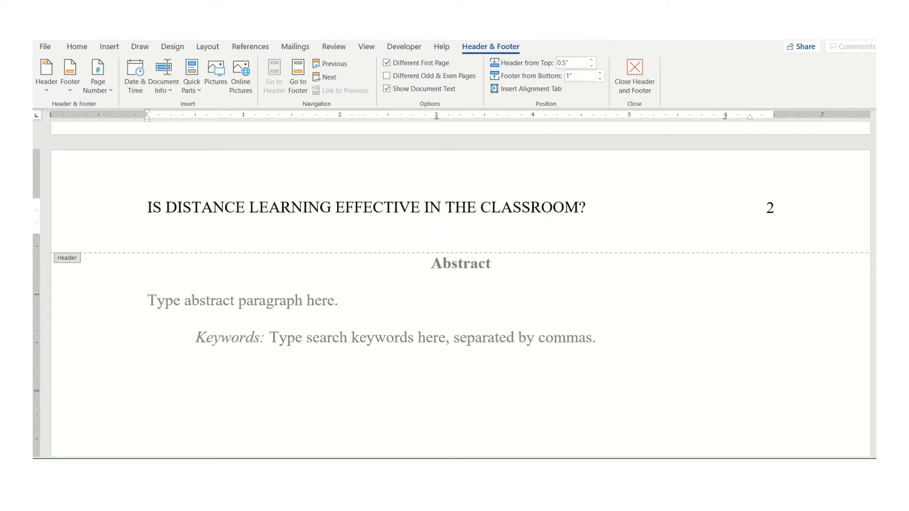
click(635, 76)
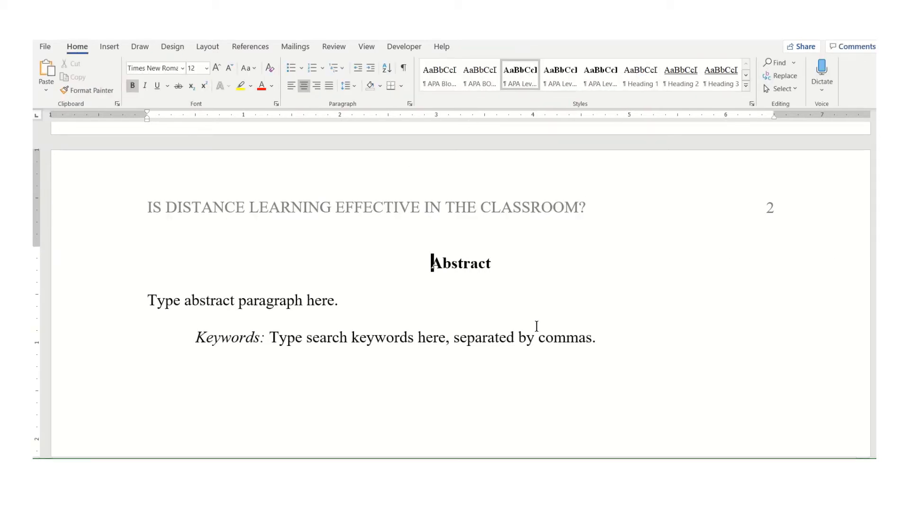
Replace the body's first-page heading placeholder with Introduction
scroll(538, 325, down, 15)
scroll(537, 325, down, 5)
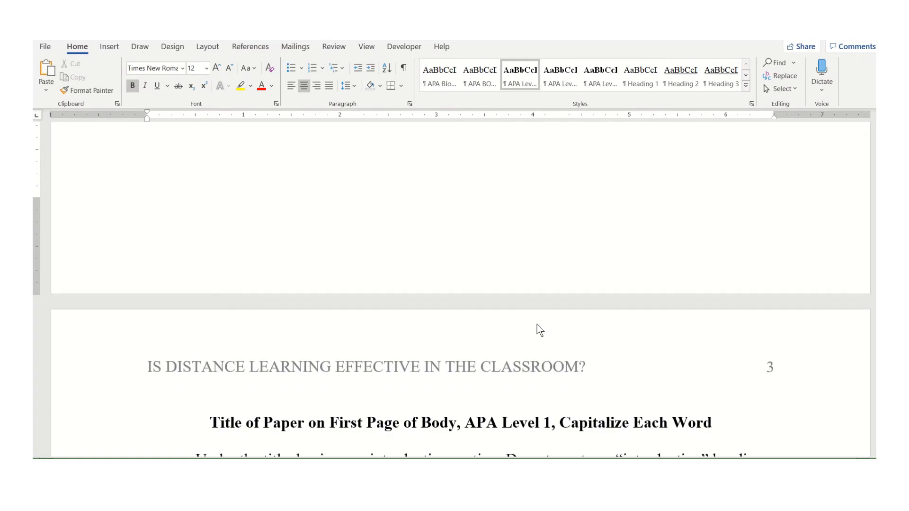
scroll(538, 325, down, 1)
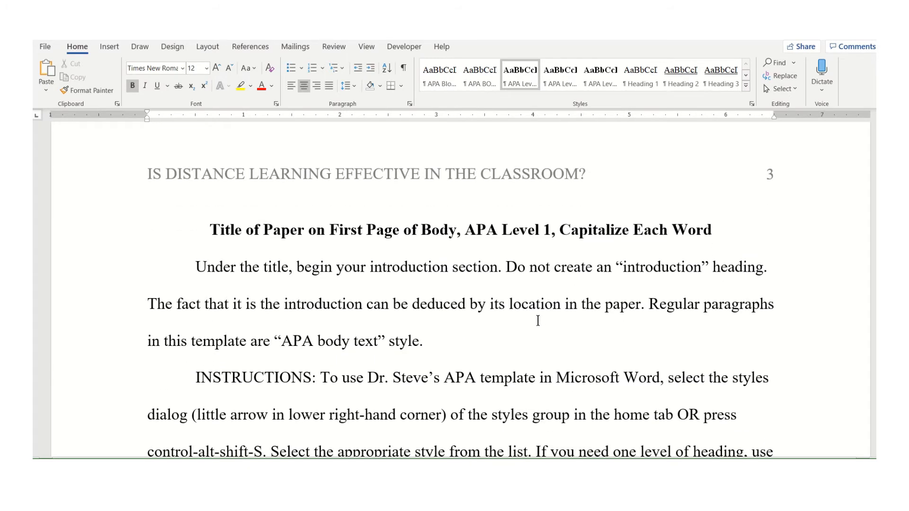
click(232, 230)
drag(232, 230, 699, 231)
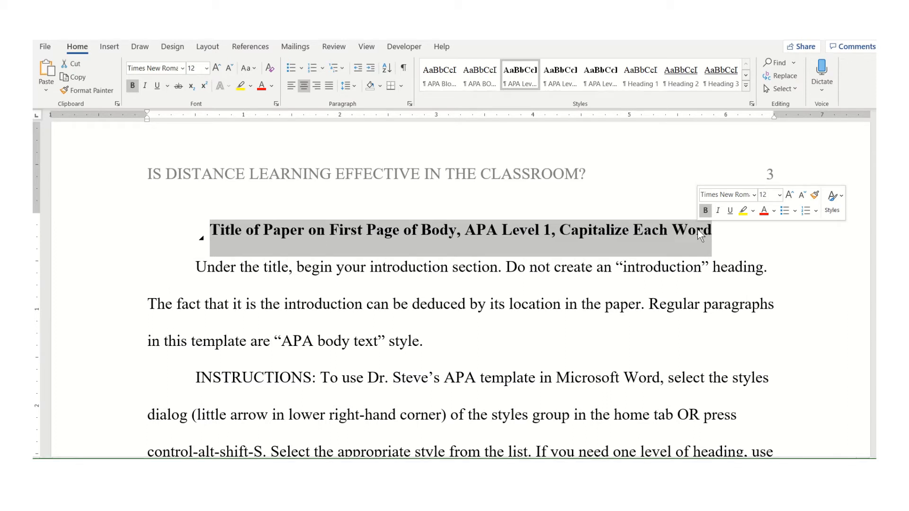
text(iNTO)
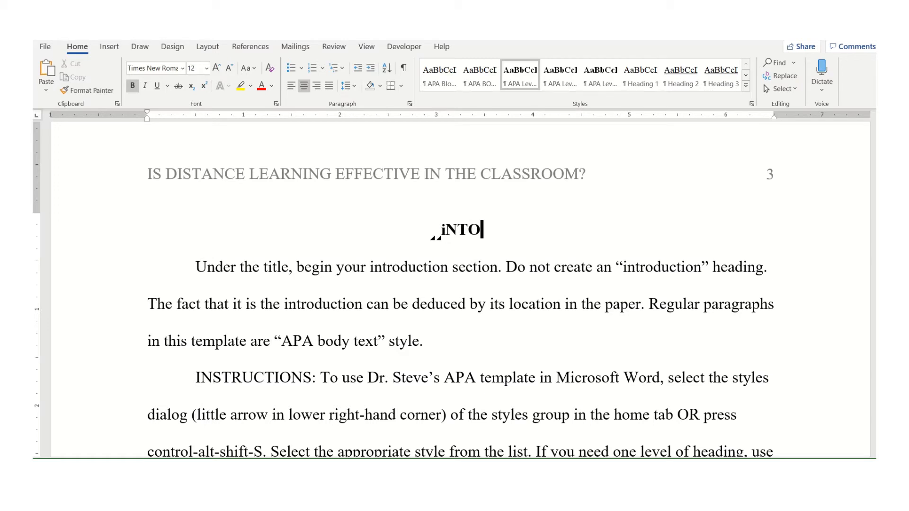
key(BackSpace)
key(BackSpace)
key(BackSpace)
key(BackSpace)
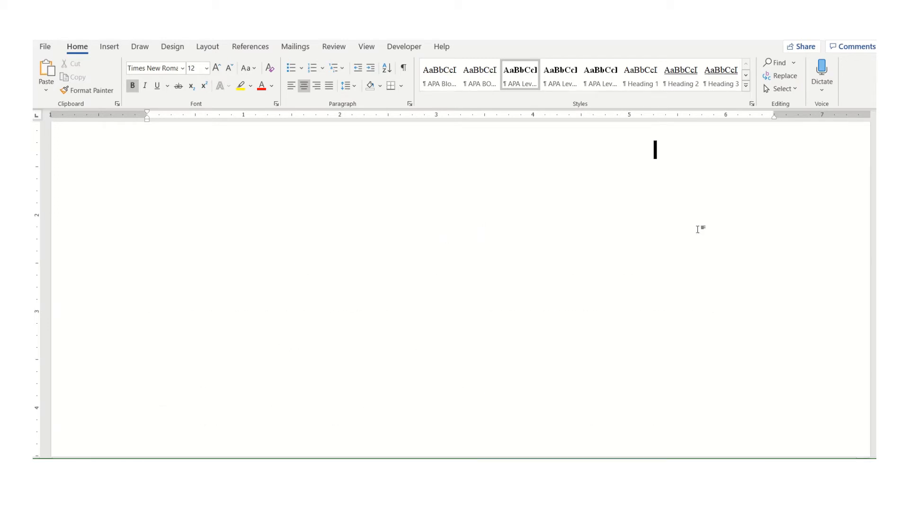
text(i)
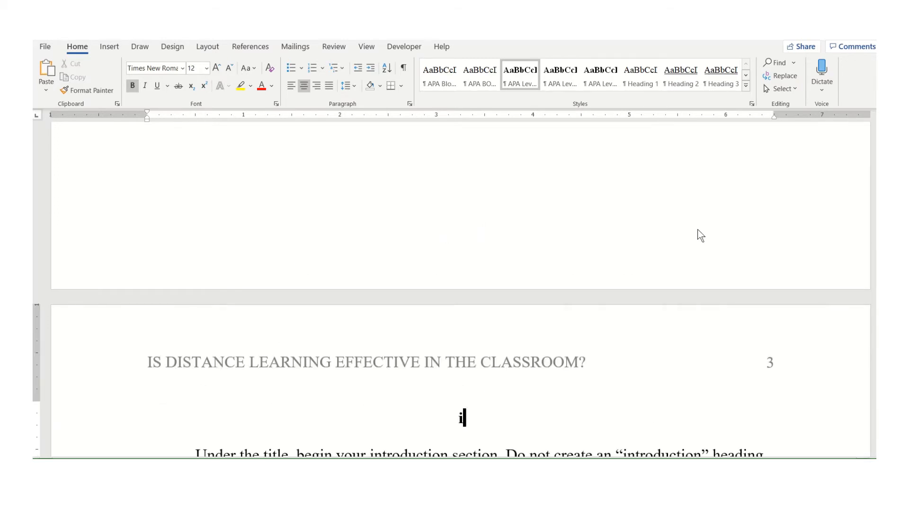
key(BackSpace)
text(Int)
text(roduction)
scroll(630, 339, down, 1)
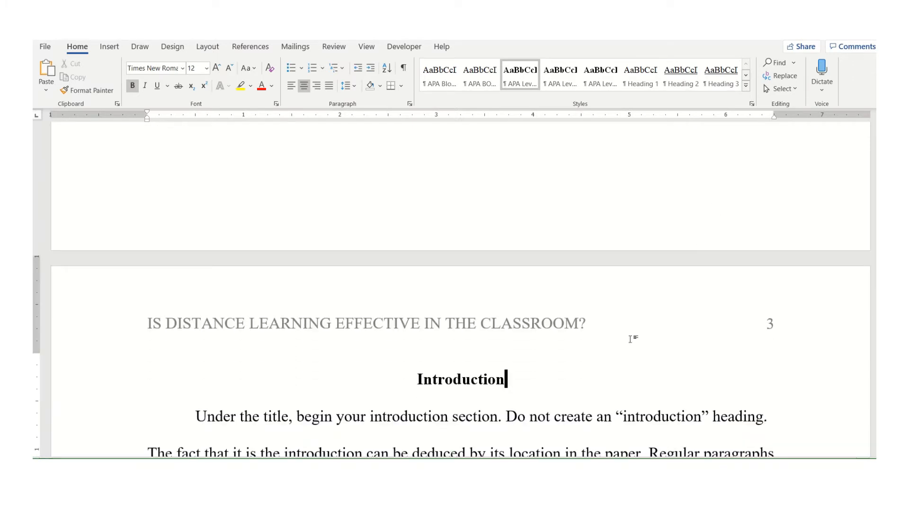
scroll(630, 339, down, 3)
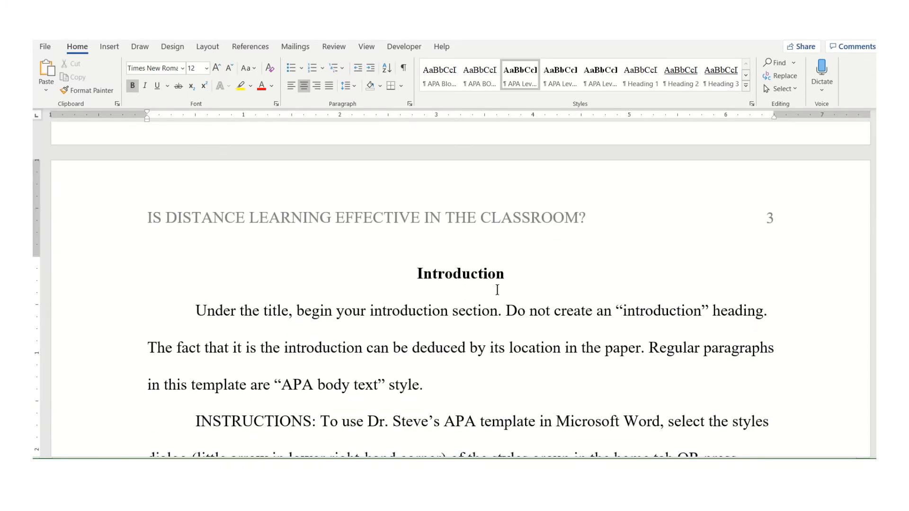
Replace the Introduction heading with Is Distance Learning Effective in the Classroom?
double_click(464, 272)
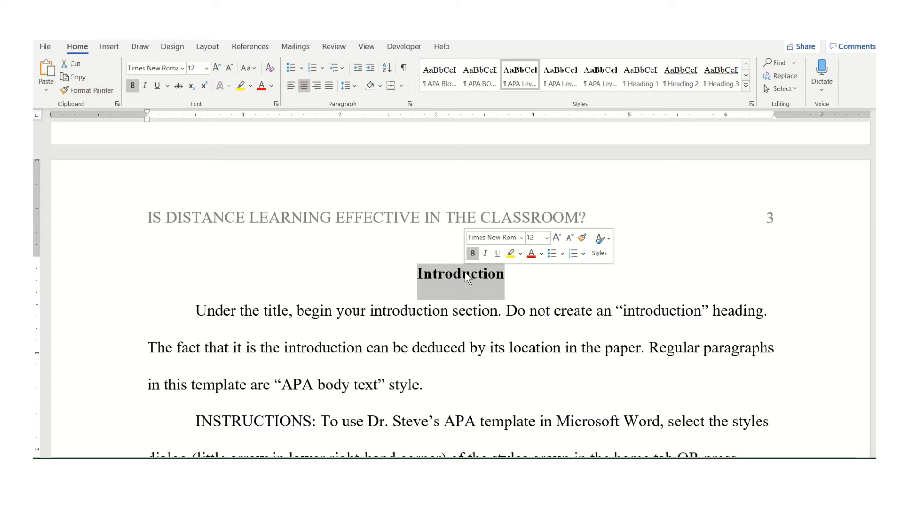
text(Is)
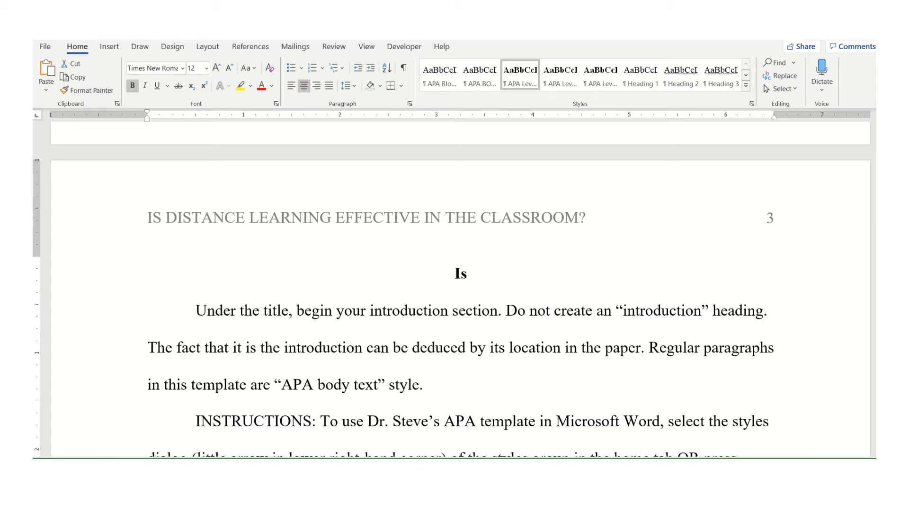
text( Distanc)
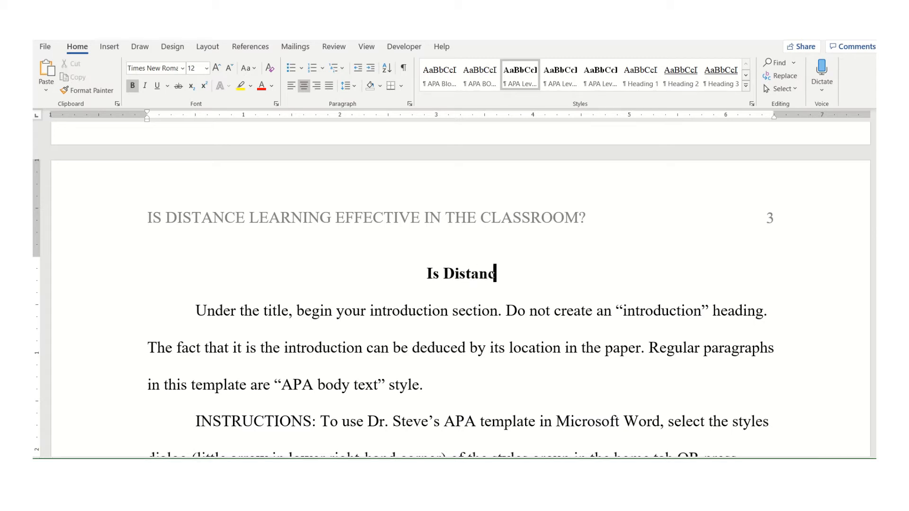
text(e Learning Eff)
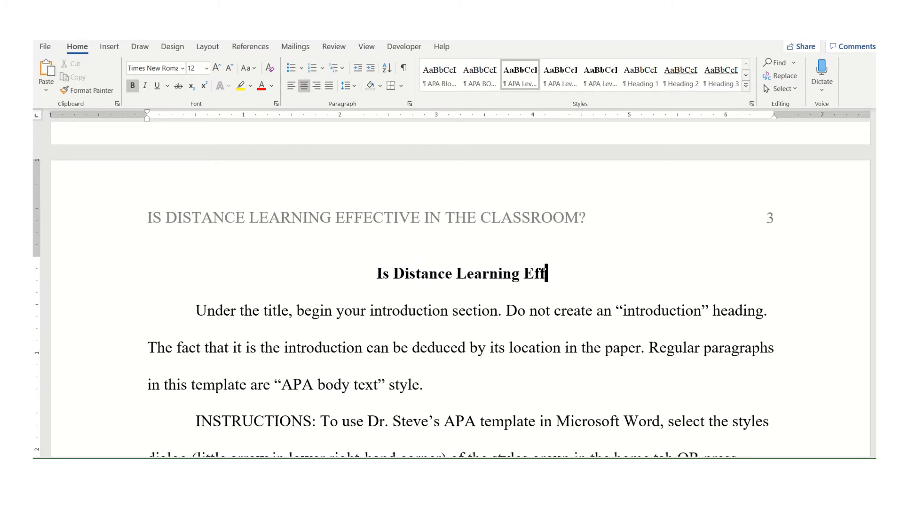
text(ective in the)
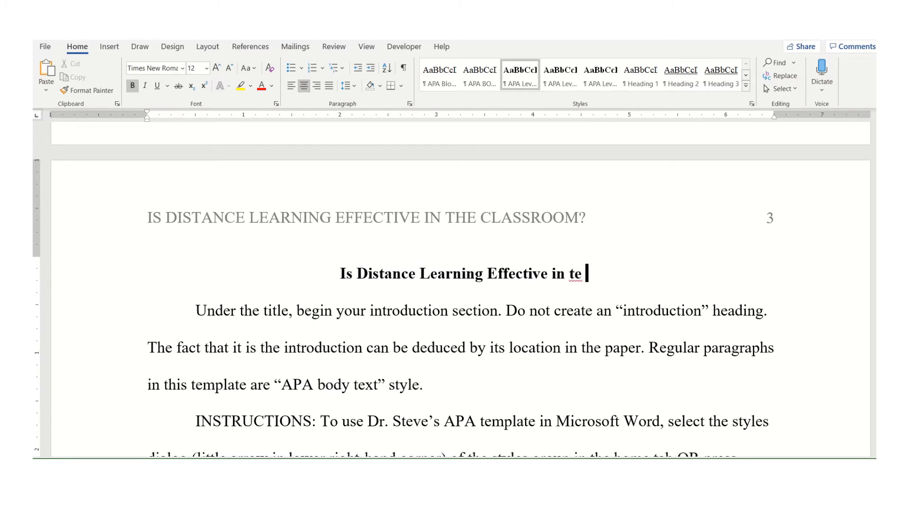
key(BackSpace)
text(he Classroom?)
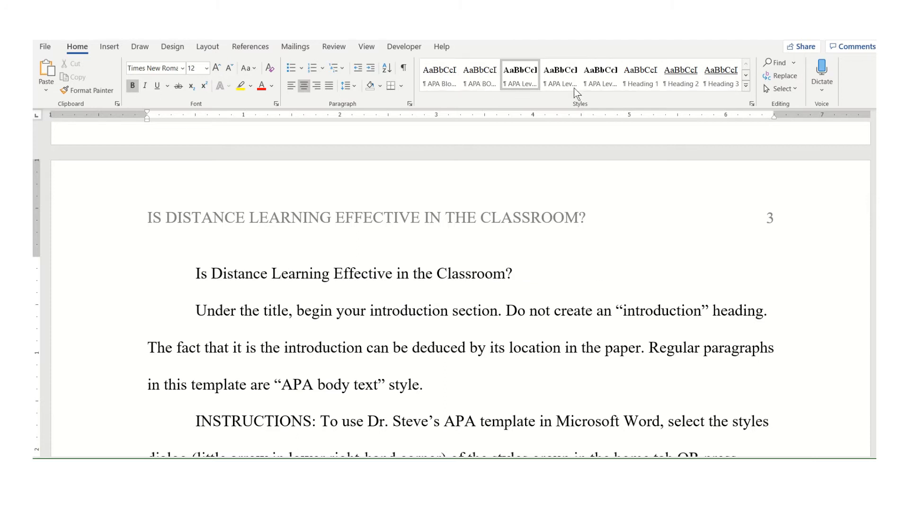
Open the Styles pane, try APA Level 2 on the heading, then reapply APA Level 1
click(751, 104)
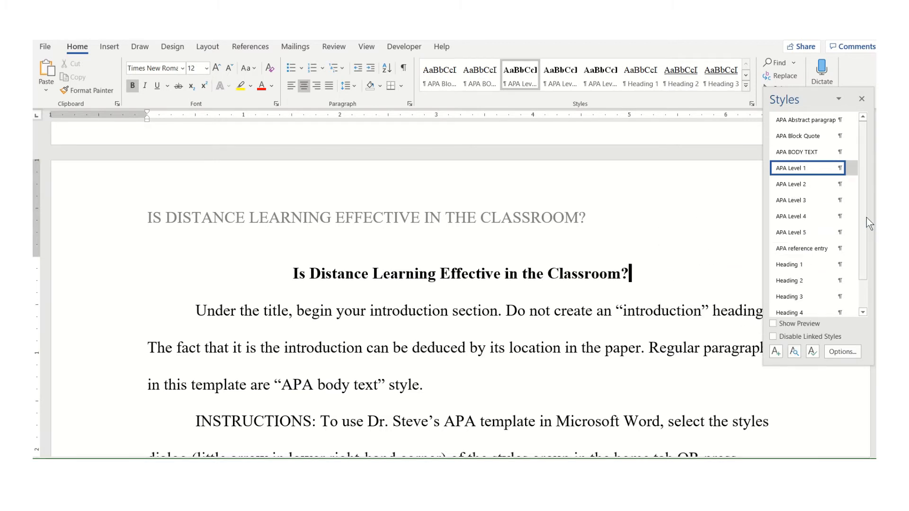
drag(865, 219, 860, 274)
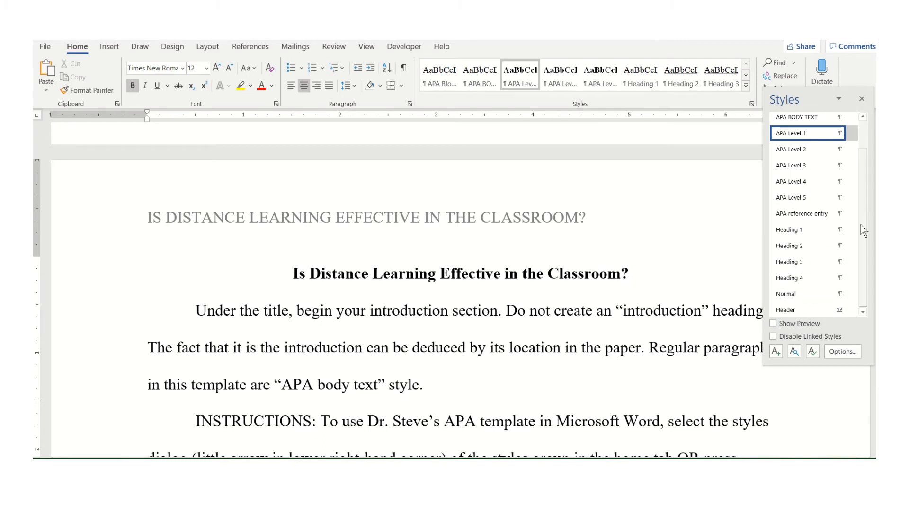
scroll(863, 254, up, 1)
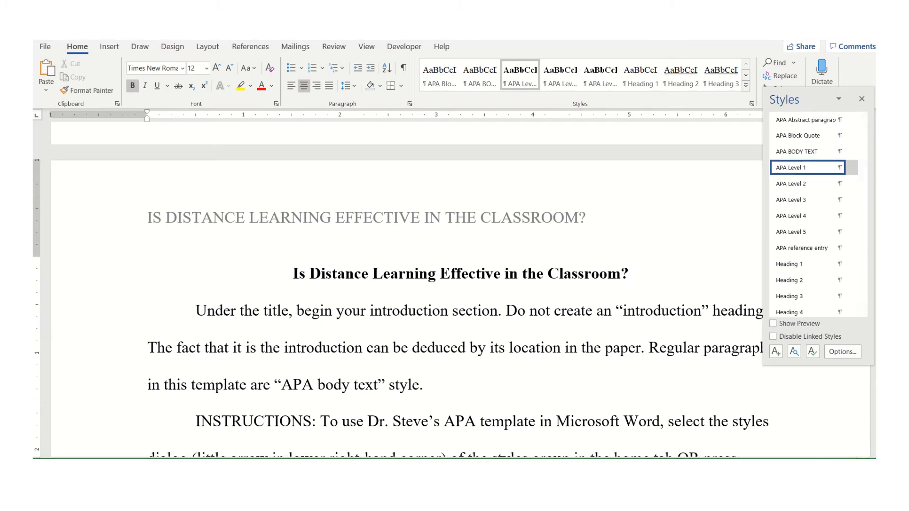
mouse_move(820, 172)
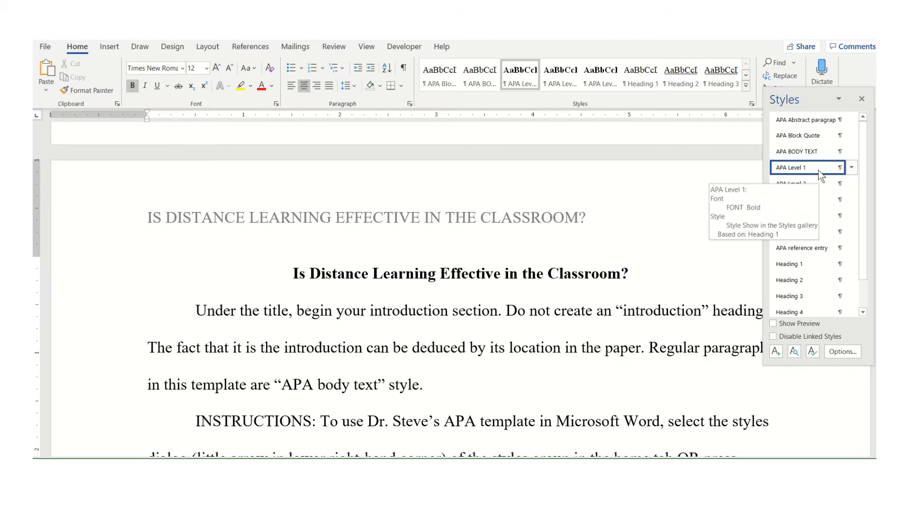
mouse_move(795, 120)
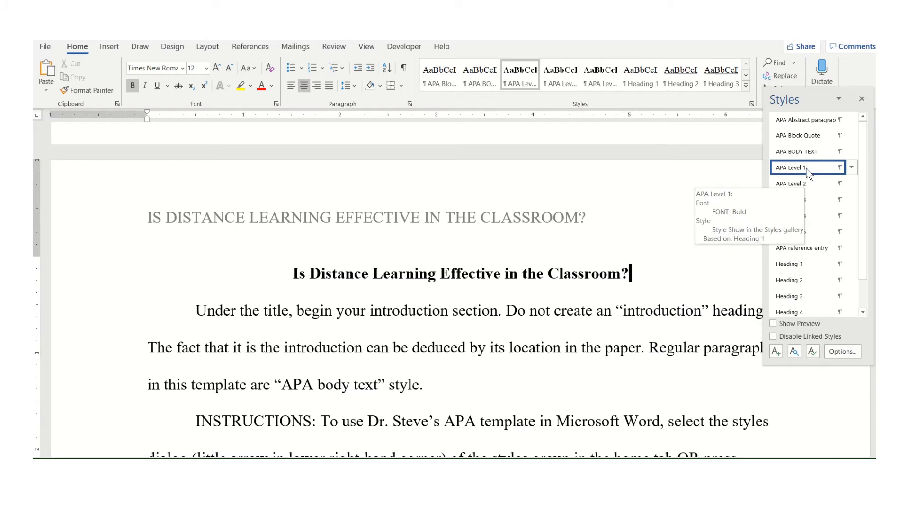
click(802, 187)
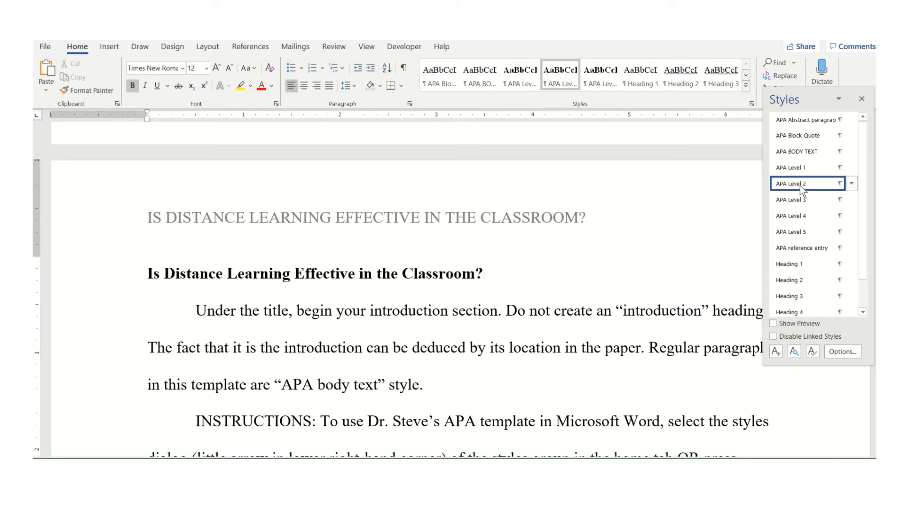
click(807, 170)
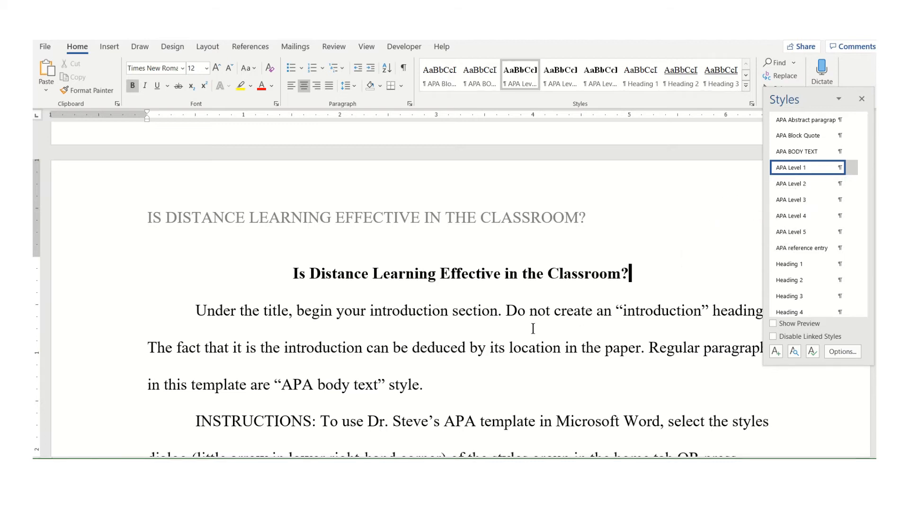
Try the APA Block Quote style on the introductory paragraph, reapply APA BODY TEXT, and close the Styles pane
triple_click(534, 313)
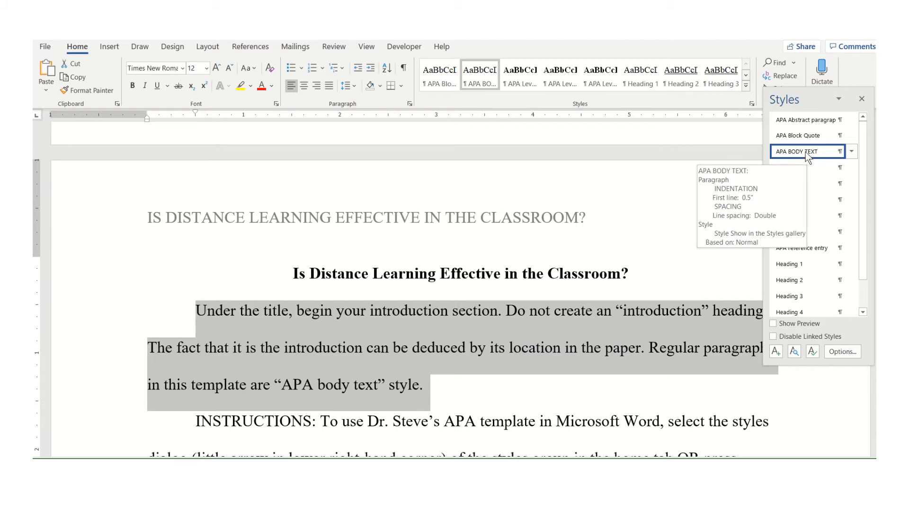
click(810, 136)
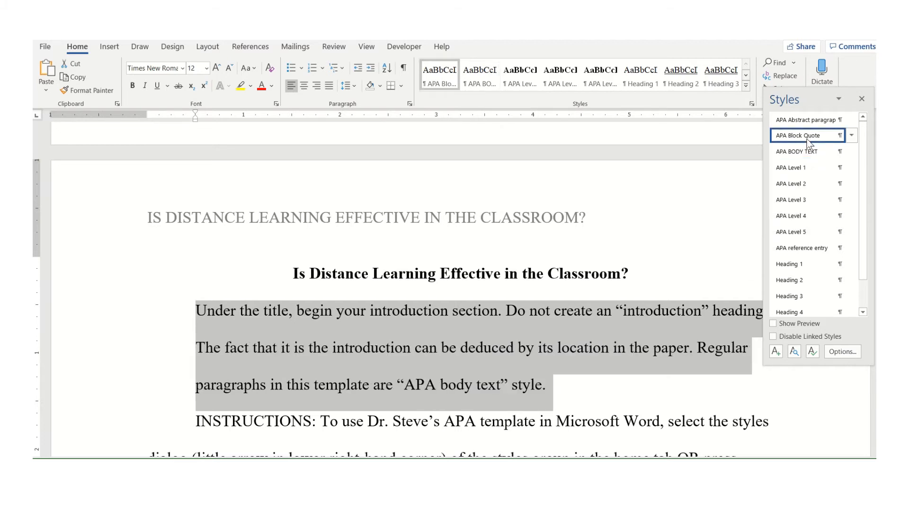
click(801, 151)
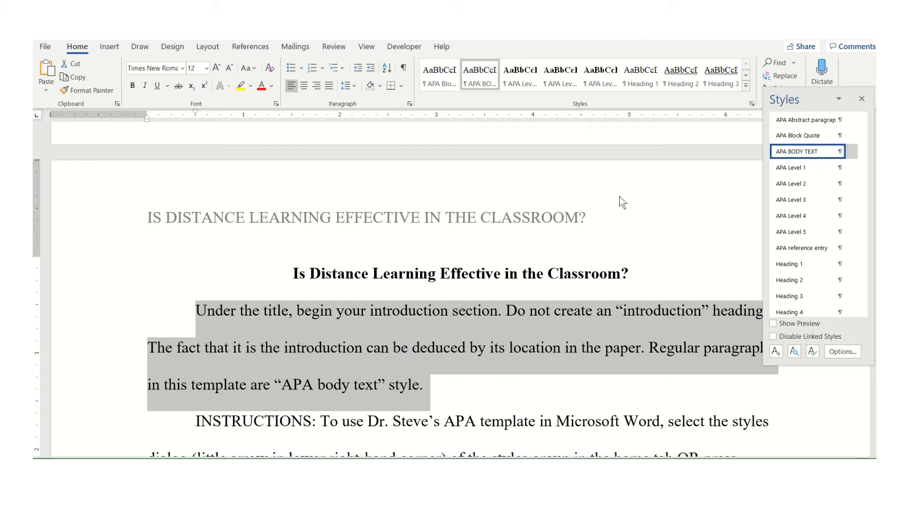
click(862, 99)
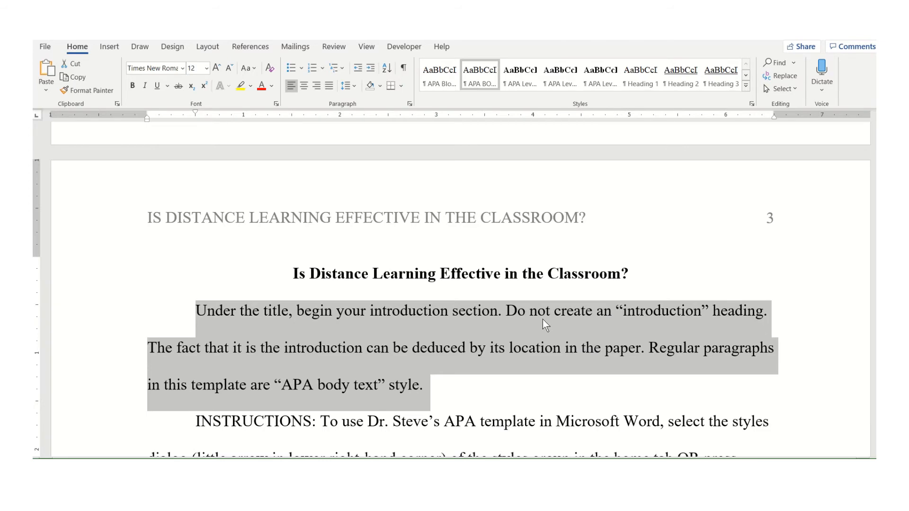
Delete the template's introduction and instructions paragraphs below the body title
scroll(543, 319, down, 3)
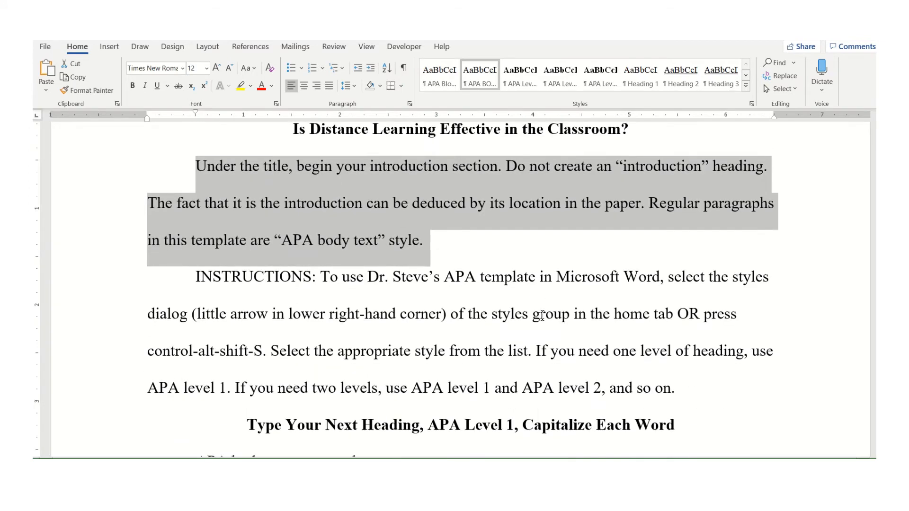
key(shift+Down)
key(shift+Down)
key(shift+Down)
key(shift+Down)
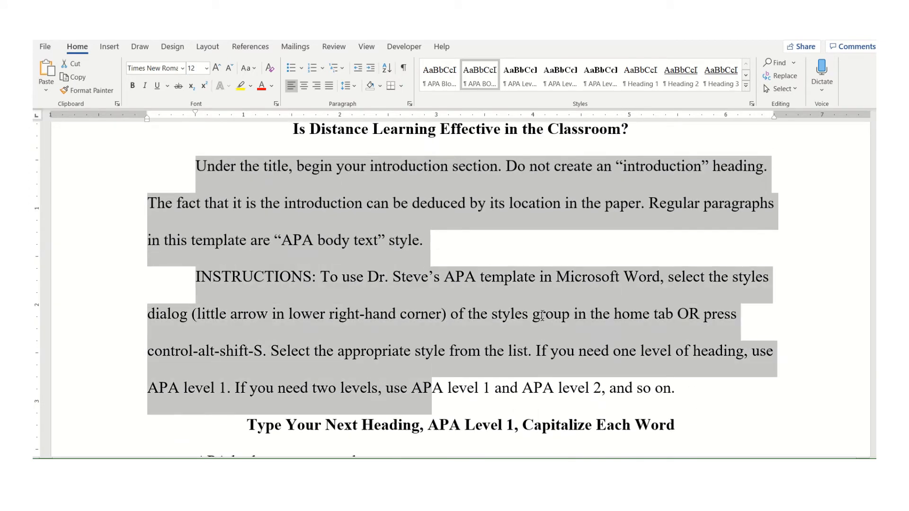
key(shift+End)
key(Delete)
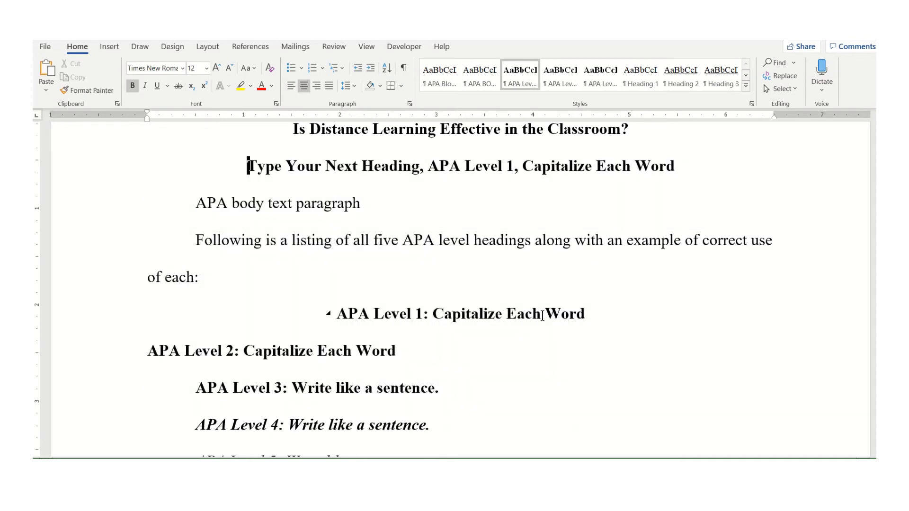
Delete the remaining sample heading, body text paragraph and APA level heading examples
key(shift+Down)
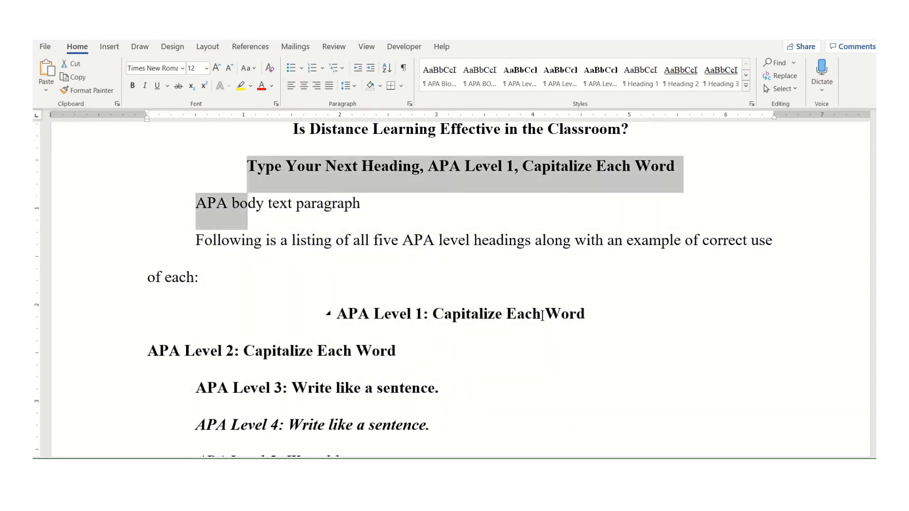
key(shift+Down)
key(shift+Down)
key(shift+Down)
key(shift+Down)
key(shift+Down)
key(shift+Down)
key(shift+Down)
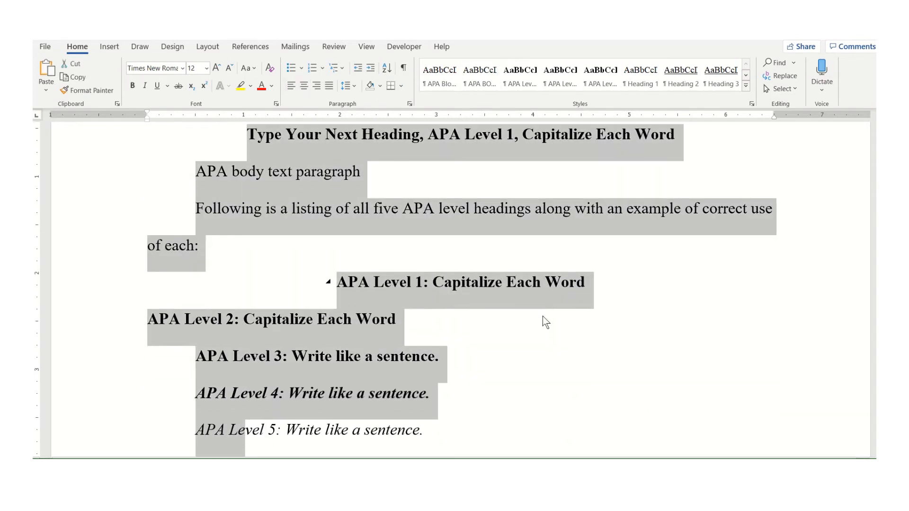
key(ctrl+shift+Right)
key(ctrl+shift+Right)
key(ctrl+shift+Right)
key(ctrl+shift+Right)
key(ctrl+shift+Right)
key(ctrl+shift+Right)
key(ctrl+shift+Right)
key(ctrl+shift+Right)
key(ctrl+shift+Right)
key(Delete)
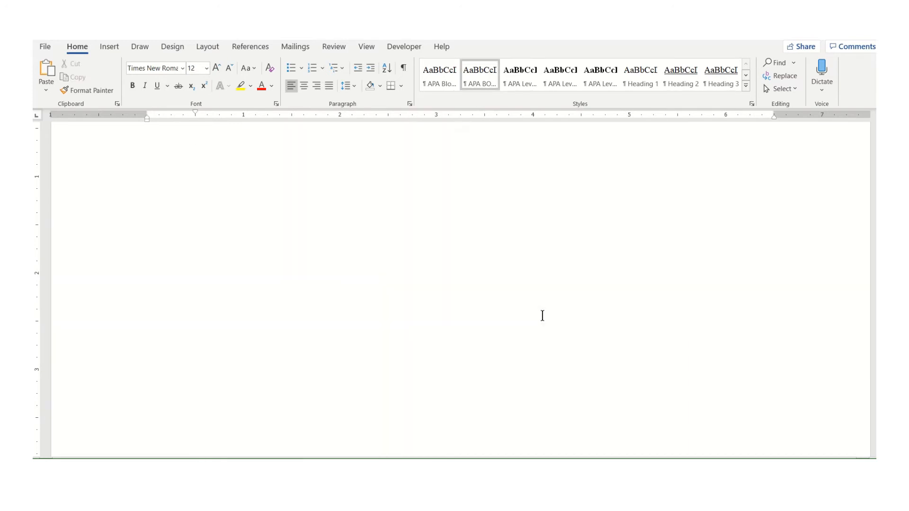
Add a new heading What Is Distance Learning? on a line below the body title
scroll(543, 315, up, 3)
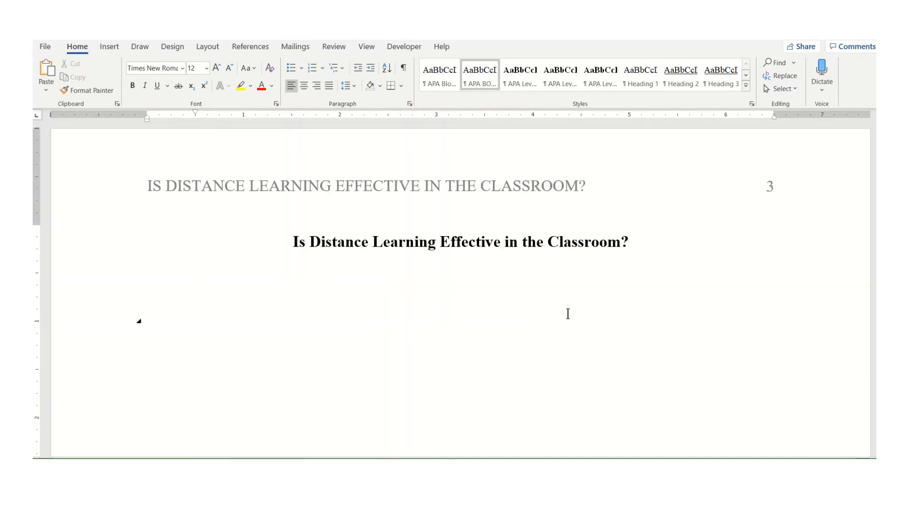
click(647, 242)
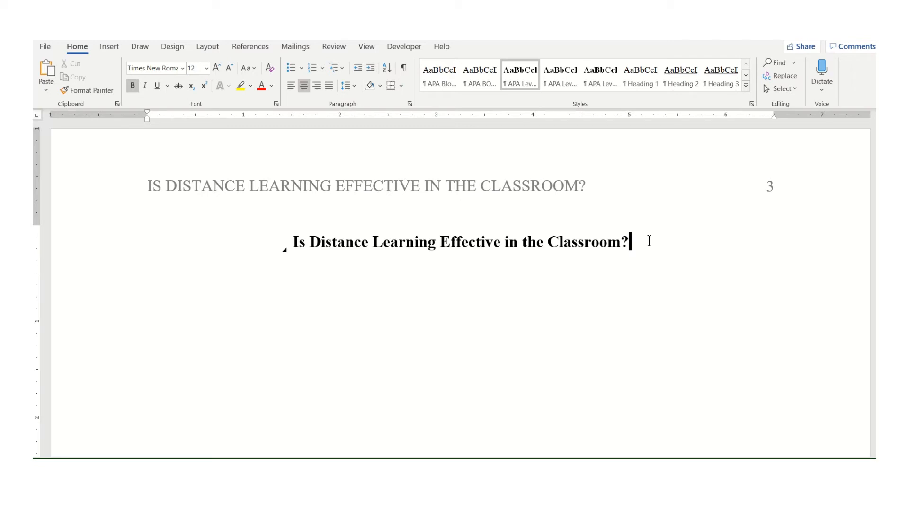
key(Return)
click(404, 69)
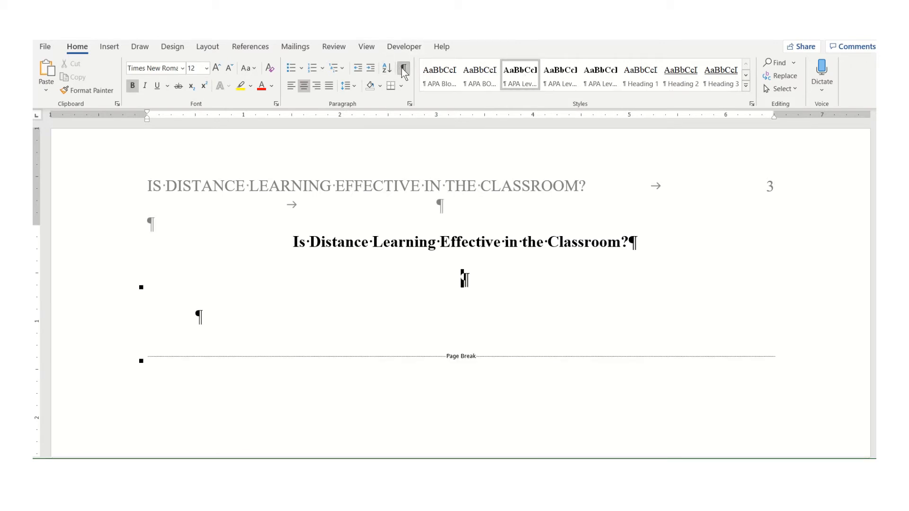
click(404, 69)
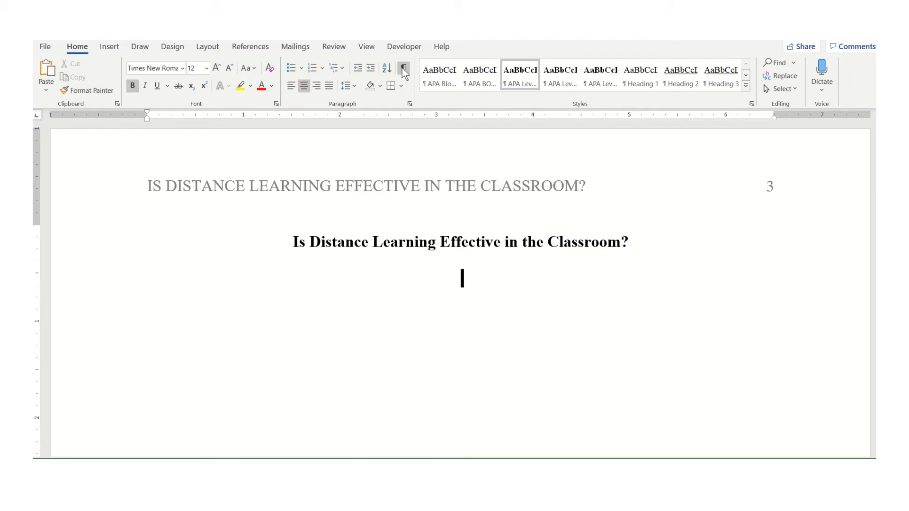
text(What Is Dist)
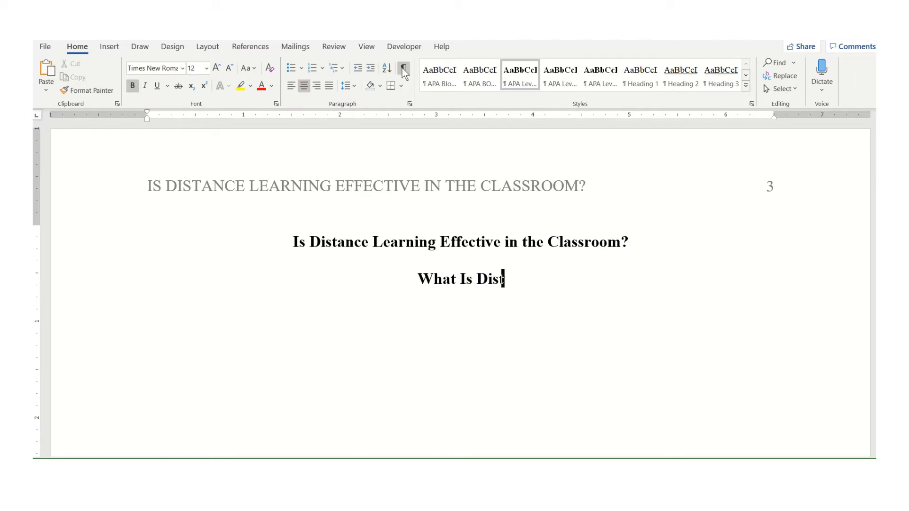
text(ance Learning? )
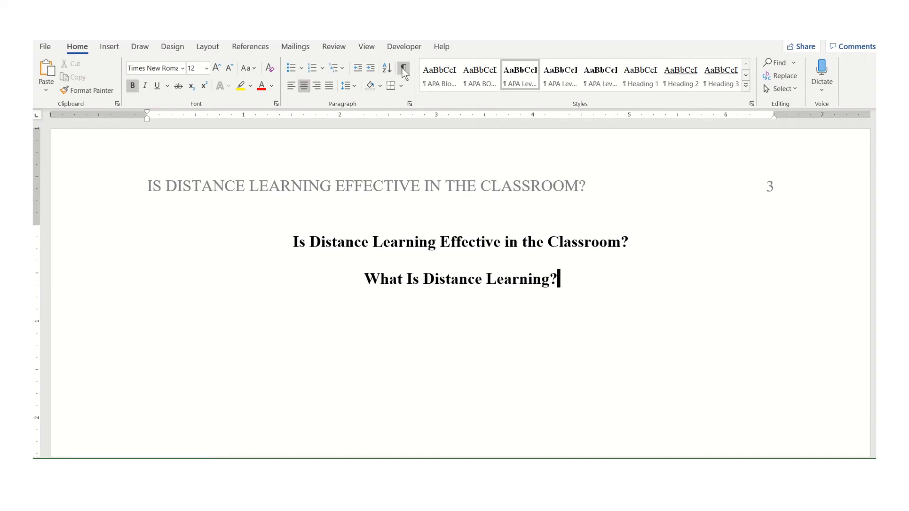
text(Advantages of)
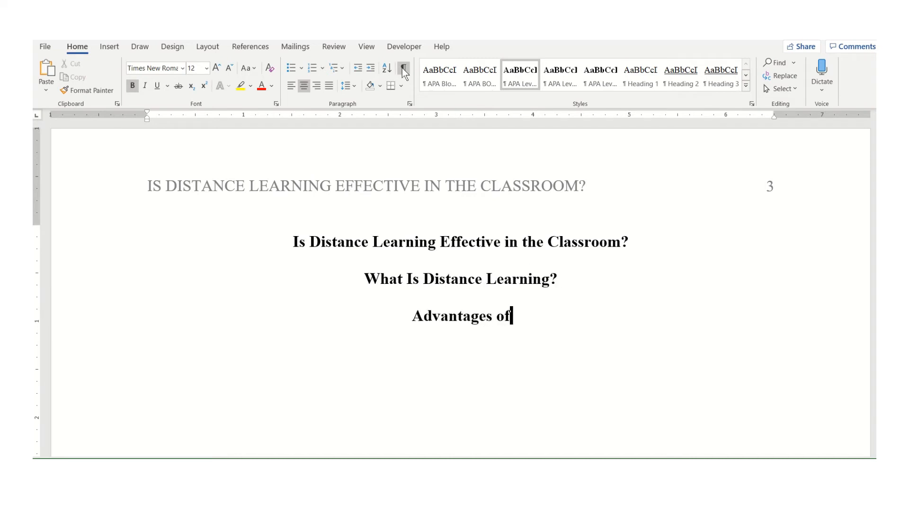
text( Distance Learning)
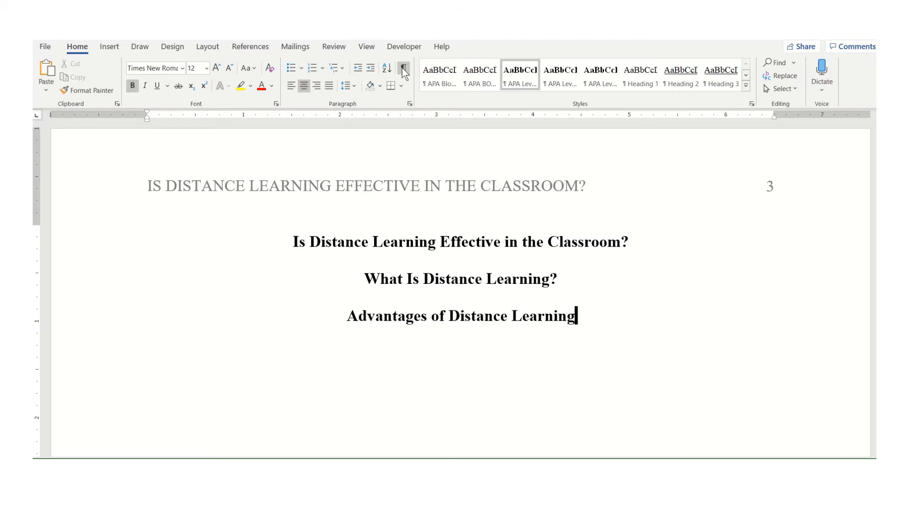
Add the heading Advantages of Distance Learning, then begin another heading starting with Distance
key(Return)
text(Distance L)
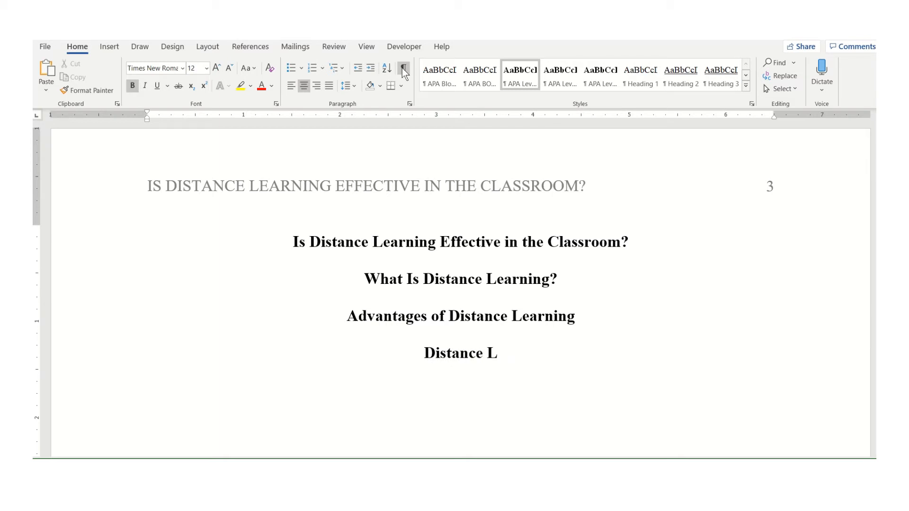
key(BackSpace)
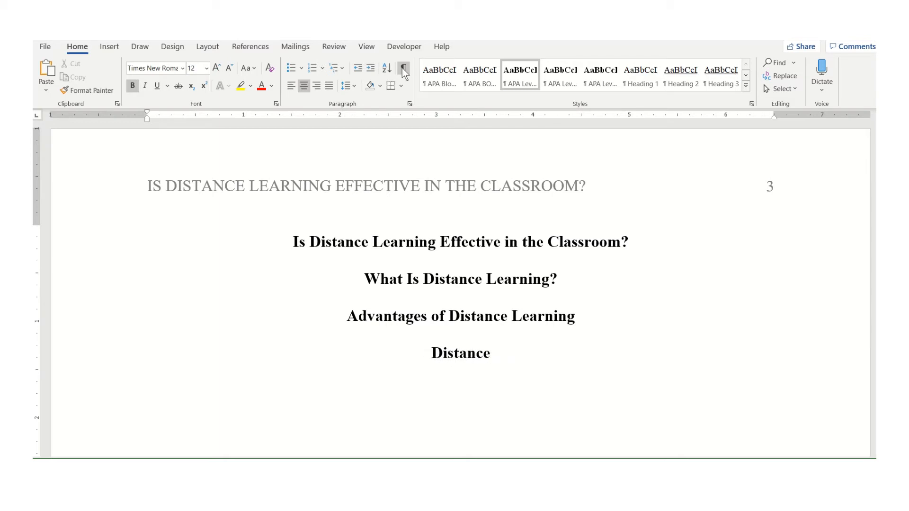
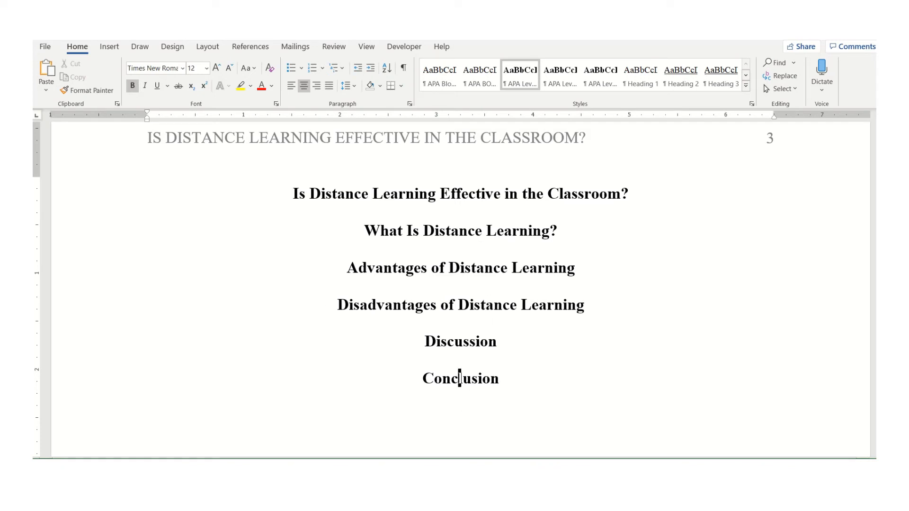
Switch to the APAexamplenotes document and add the citation (Drucker & Schwartz, 1993) before the first note's closing period
mouse_move(429, 502)
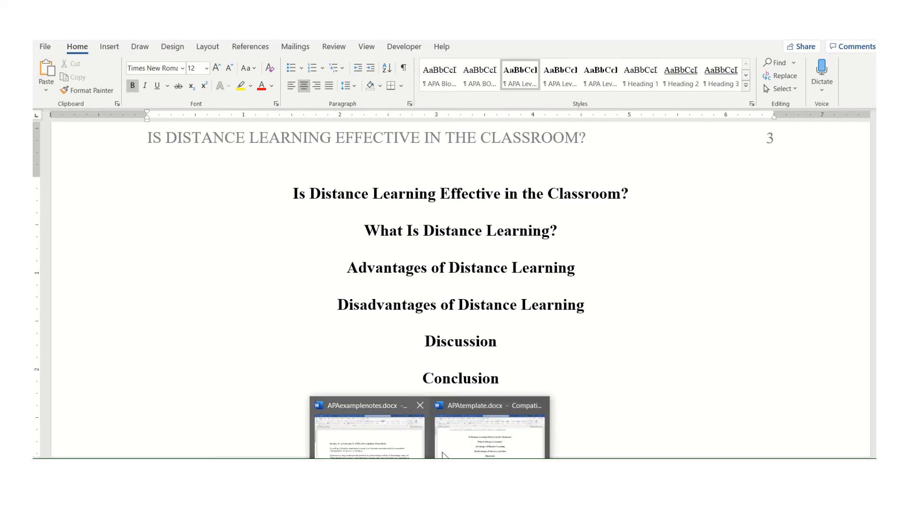
click(394, 446)
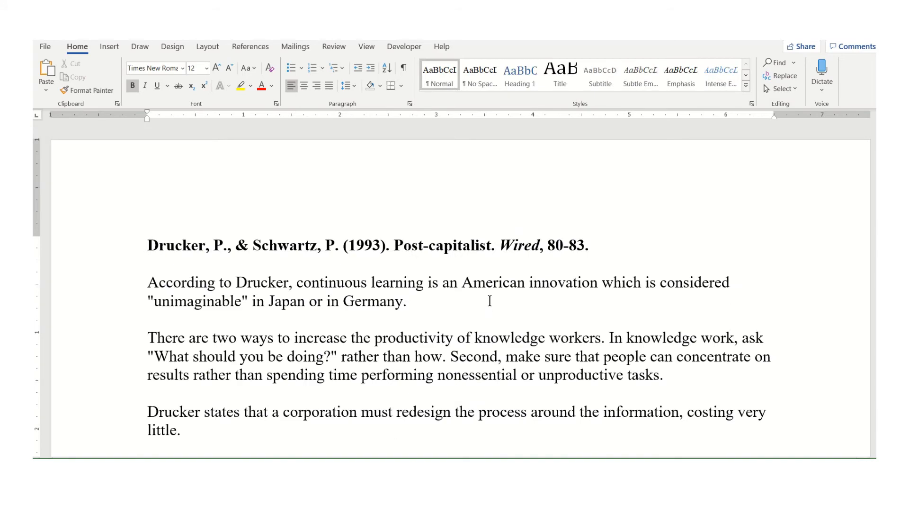
scroll(490, 301, down, 3)
scroll(486, 300, up, 3)
scroll(479, 294, down, 1)
click(417, 251)
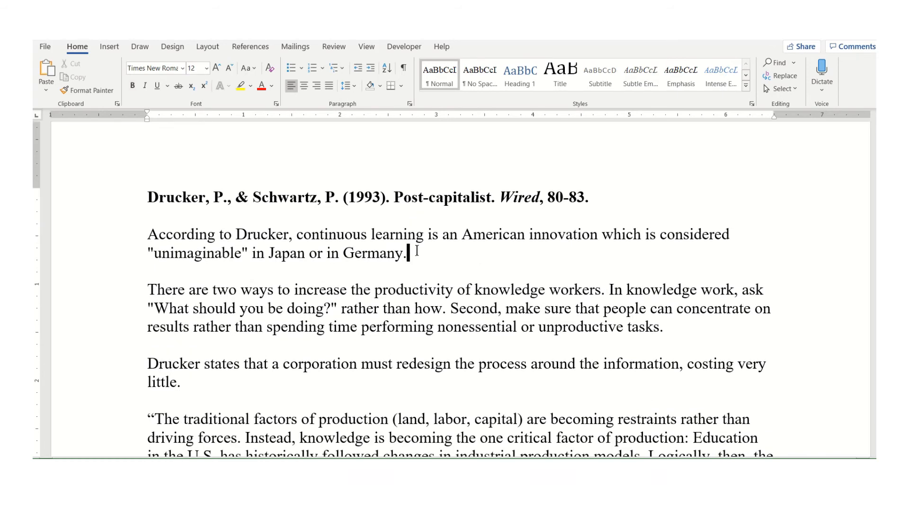
scroll(417, 251, down, 6)
scroll(418, 251, up, 6)
key(Left)
text((Drucker & Scha)
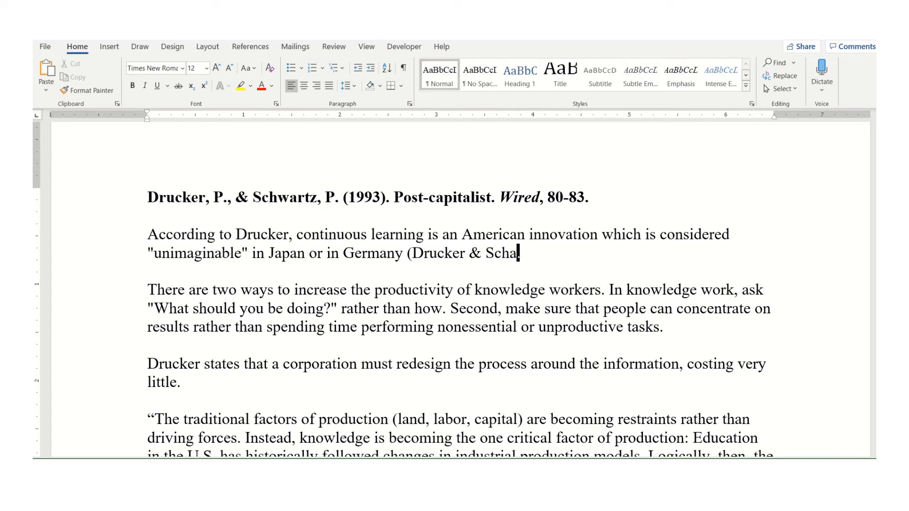
key(BackSpace)
text(wartz, 1993).)
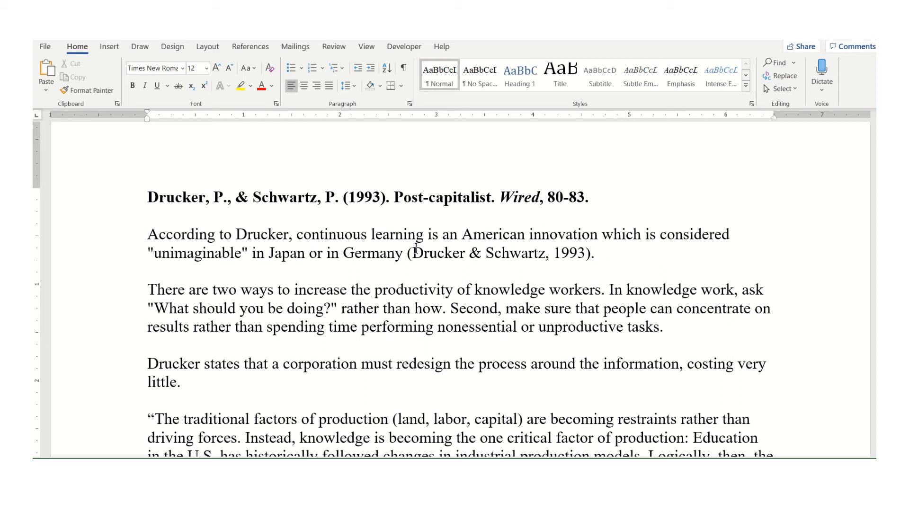
Copy the citation and paste it at the end of the productivity-of-knowledge-workers paragraph
key(shift+Left)
key(shift+Left)
key(shift+Left)
key(shift+Left)
key(shift+Left)
key(shift+Left)
key(shift+Left)
key(shift+Left)
key(shift+Left)
key(shift+Left)
key(shift+Left)
key(shift+Left)
key(shift+Left)
key(shift+Left)
key(shift+Left)
key(shift+Left)
key(shift+Left)
key(shift+Left)
key(shift+Left)
key(shift+Left)
key(ctrl+c)
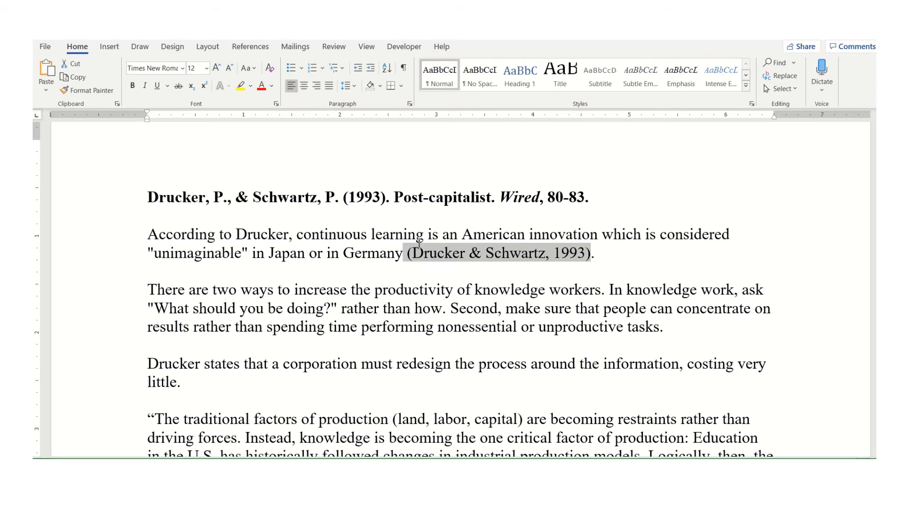
scroll(419, 244, down, 3)
scroll(419, 244, up, 1)
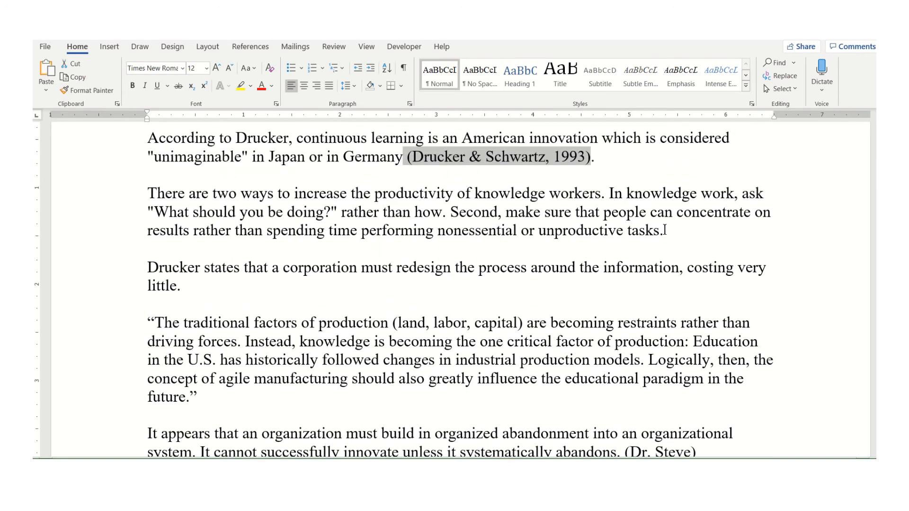
click(664, 230)
key(ctrl+v)
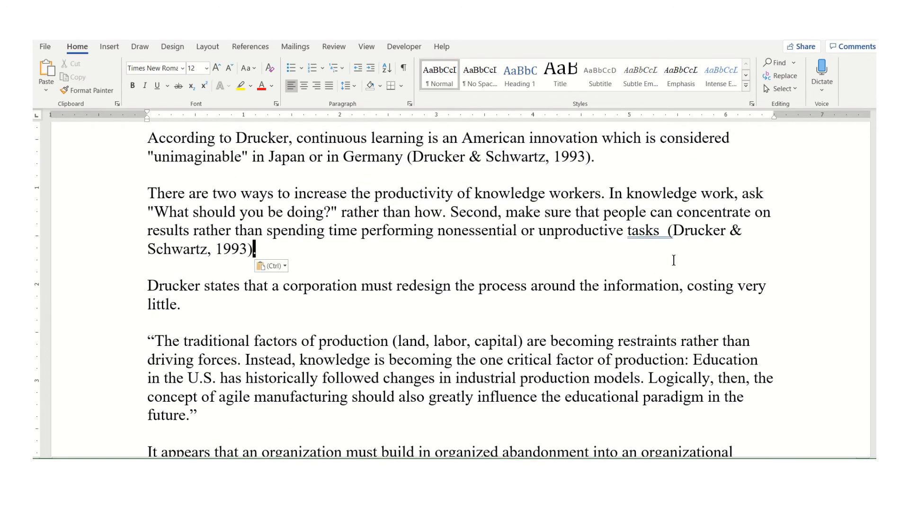
Paste the citation after "little" at the end of the corporation-redesign paragraph
scroll(673, 261, down, 2)
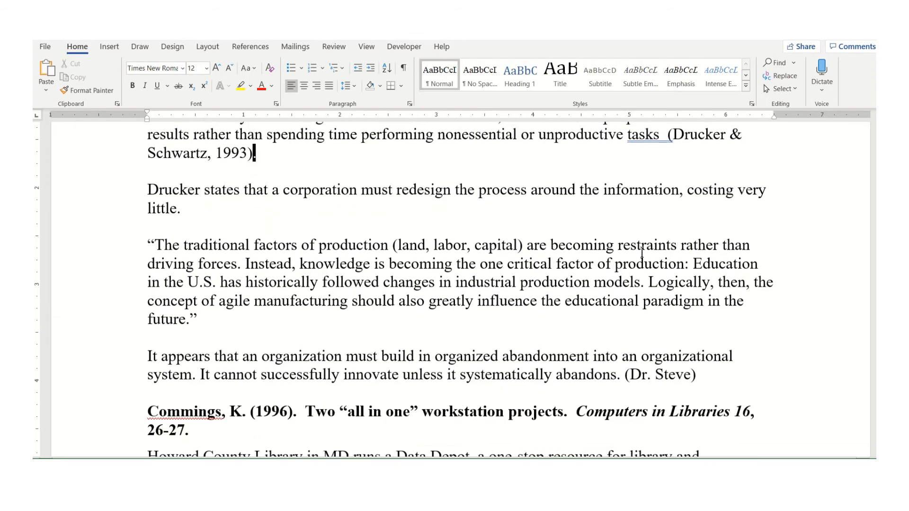
click(185, 208)
key(Left)
key(ctrl+v)
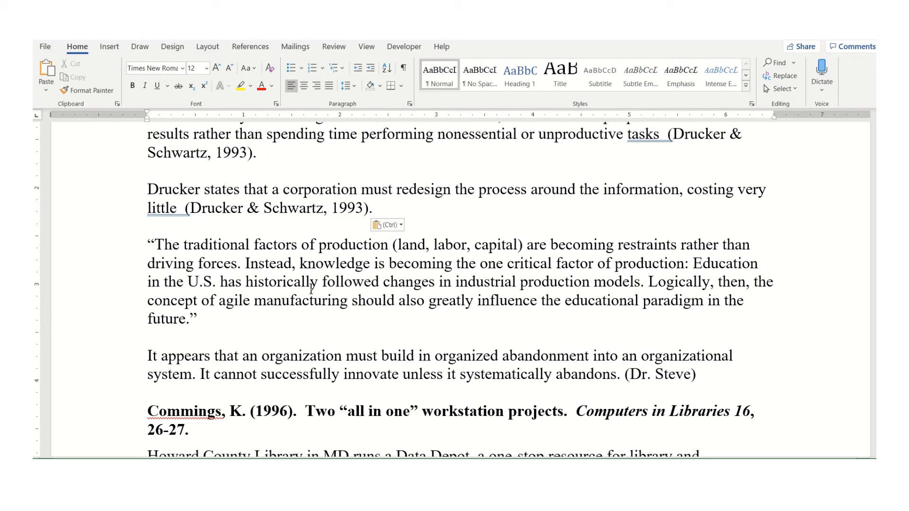
Replace the quoted paragraph's final period with the citation, extended to (Drucker & Schwartz, 1993, p.13)
click(193, 317)
key(BackSpace)
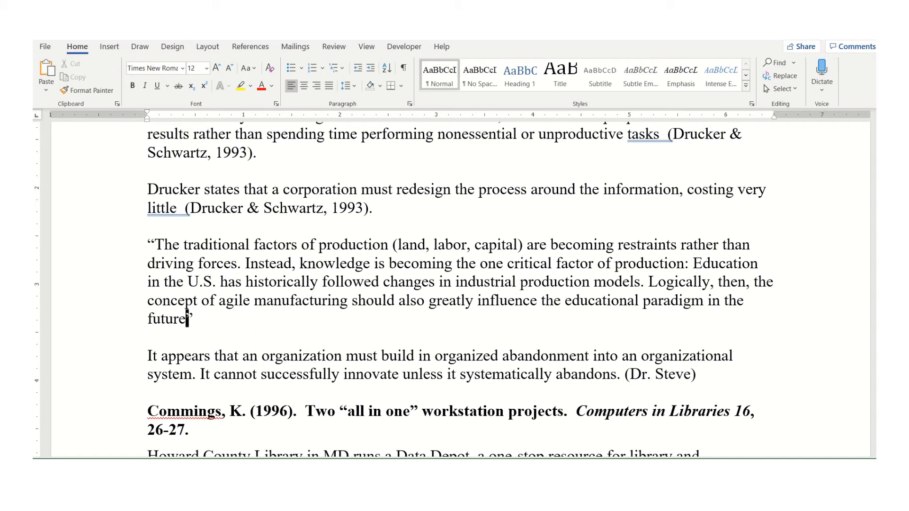
click(194, 318)
key(ctrl+v)
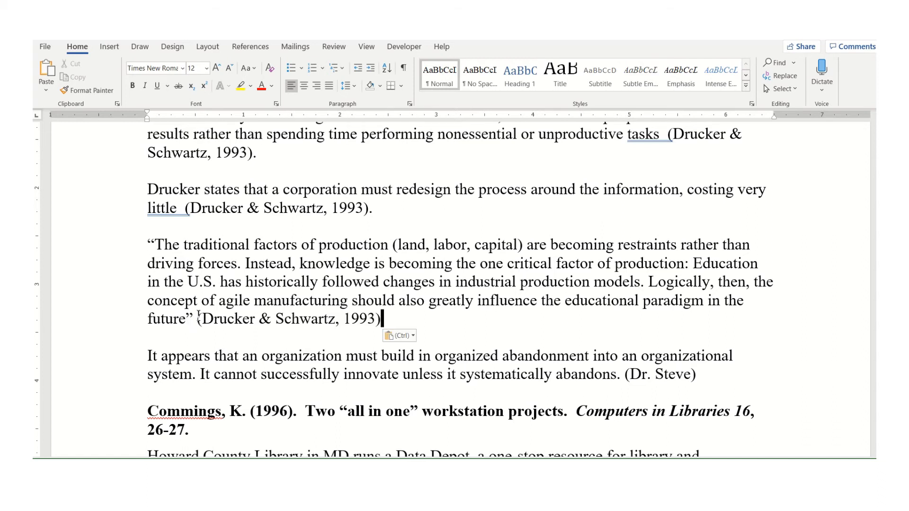
key(Left)
text(,)
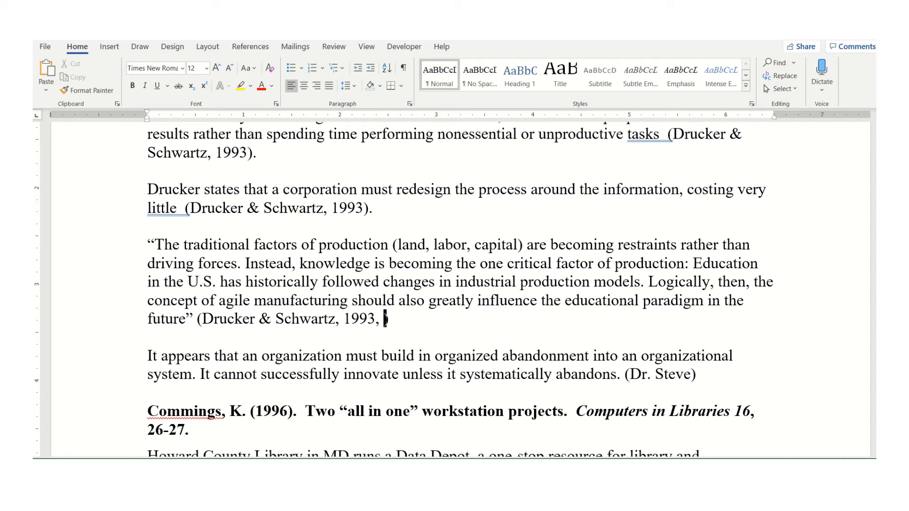
text(p.13)
Scroll through the example notes to review the Drucker and Commings note paragraphs
scroll(384, 297, down, 2)
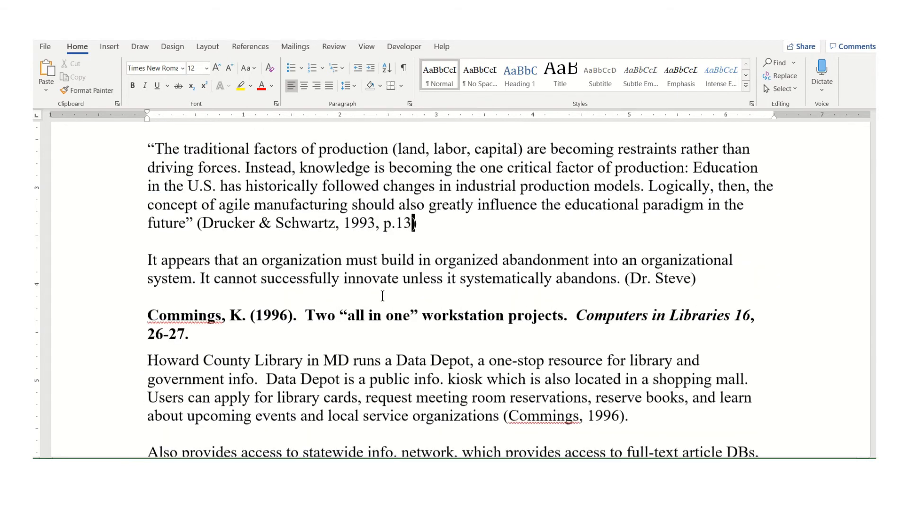
triple_click(373, 261)
triple_click(372, 262)
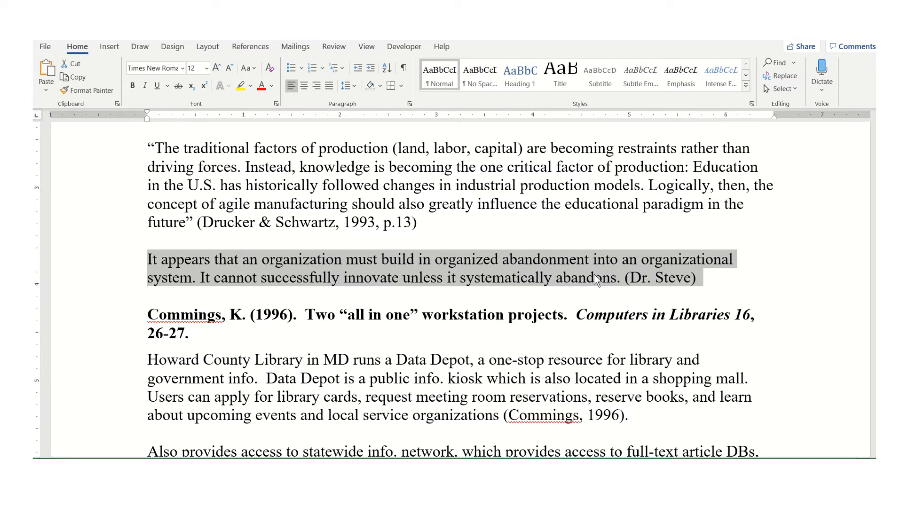
scroll(330, 157, up, 3)
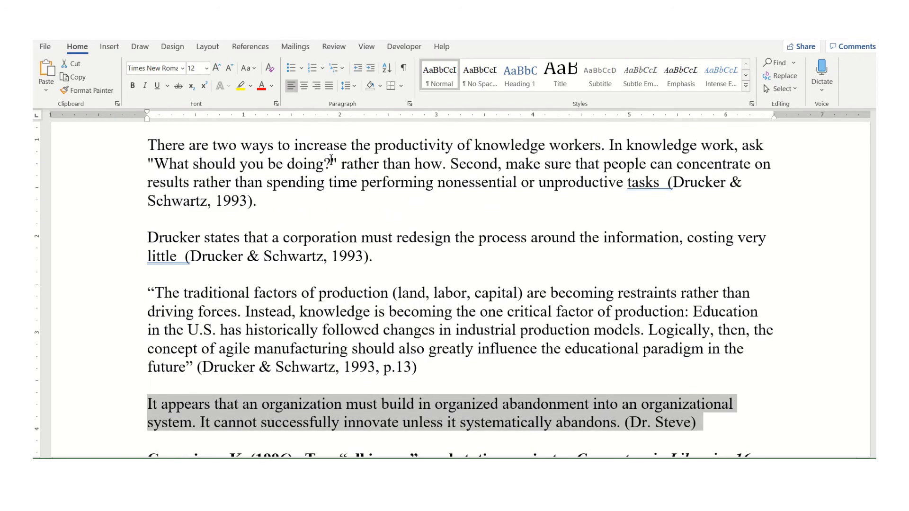
triple_click(385, 236)
triple_click(397, 408)
scroll(394, 322, up, 1)
scroll(395, 321, down, 12)
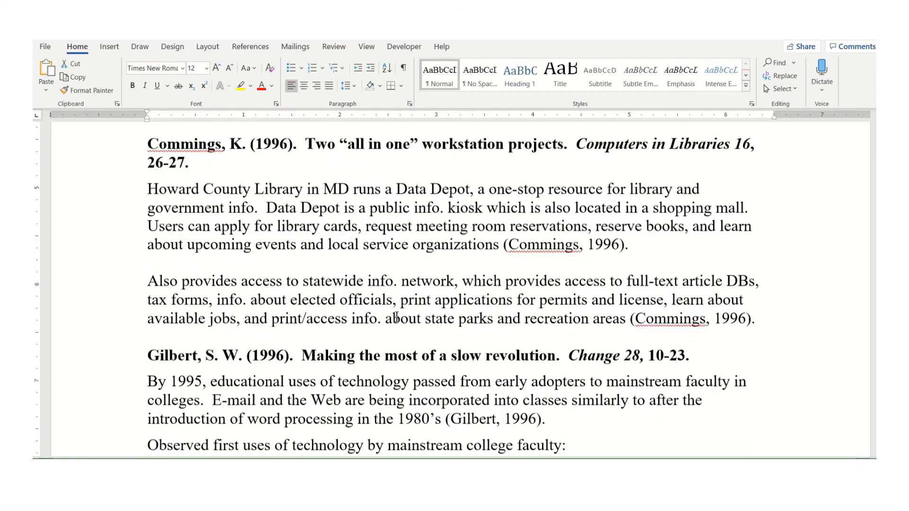
scroll(395, 321, down, 7)
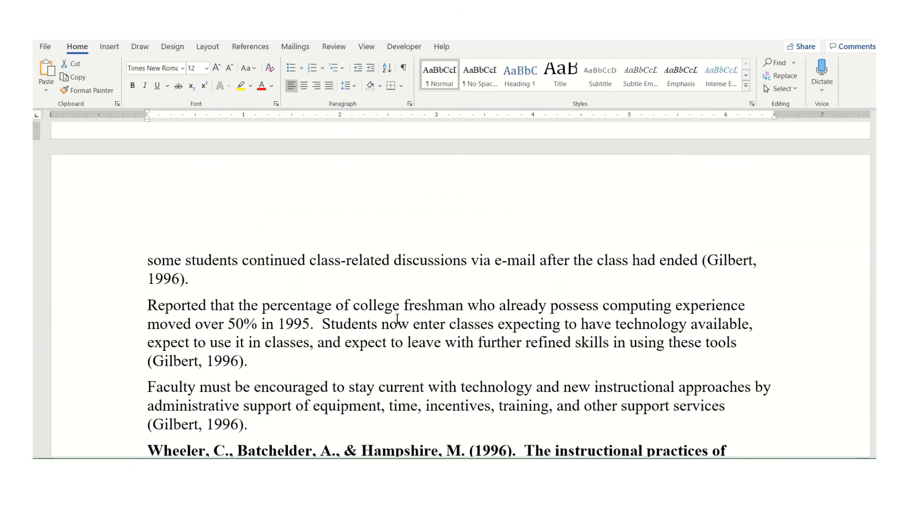
scroll(398, 317, down, 2)
scroll(398, 317, up, 12)
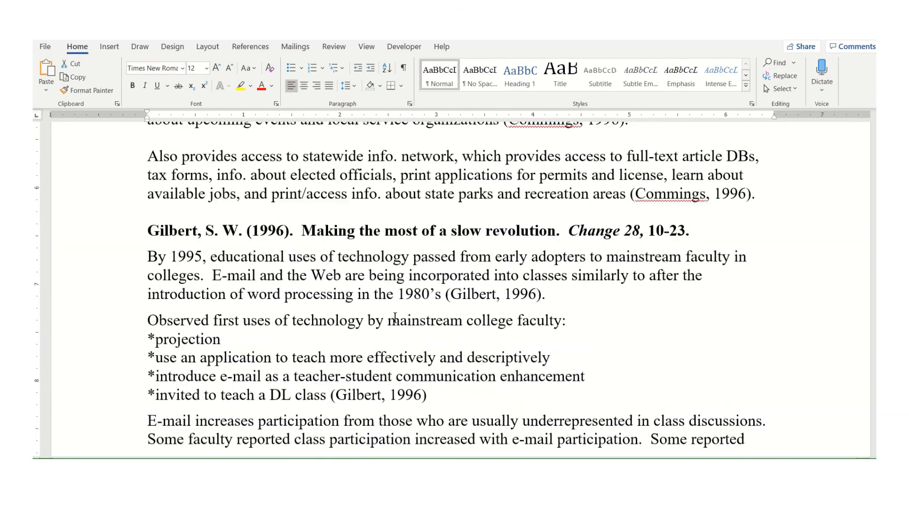
scroll(397, 316, up, 2)
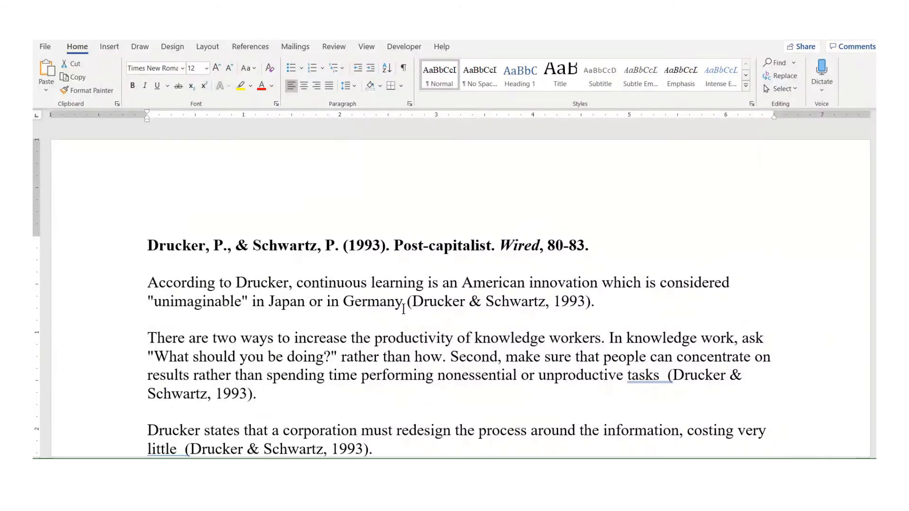
scroll(403, 309, down, 1)
scroll(403, 309, up, 1)
Cut the first Drucker note paragraph and paste it below the Advantages of Distance Learning heading in the template
triple_click(201, 280)
key(ctrl+c)
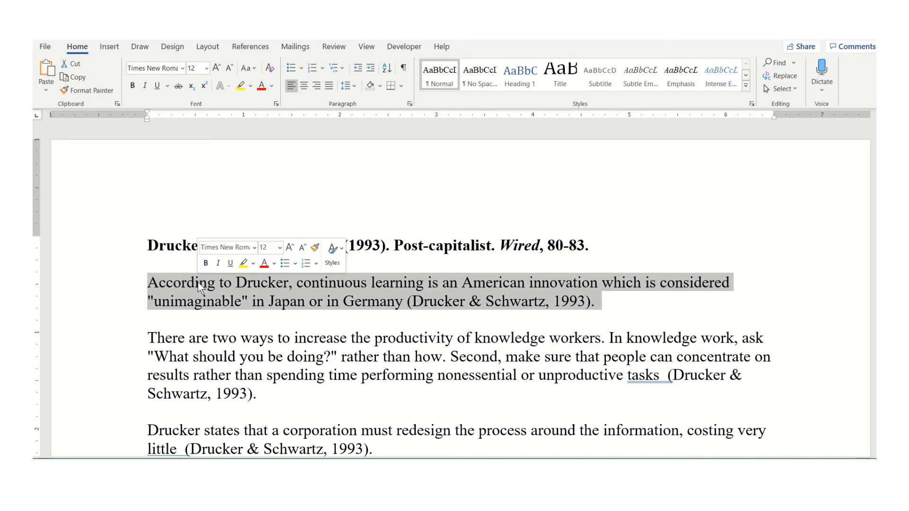
key(Delete)
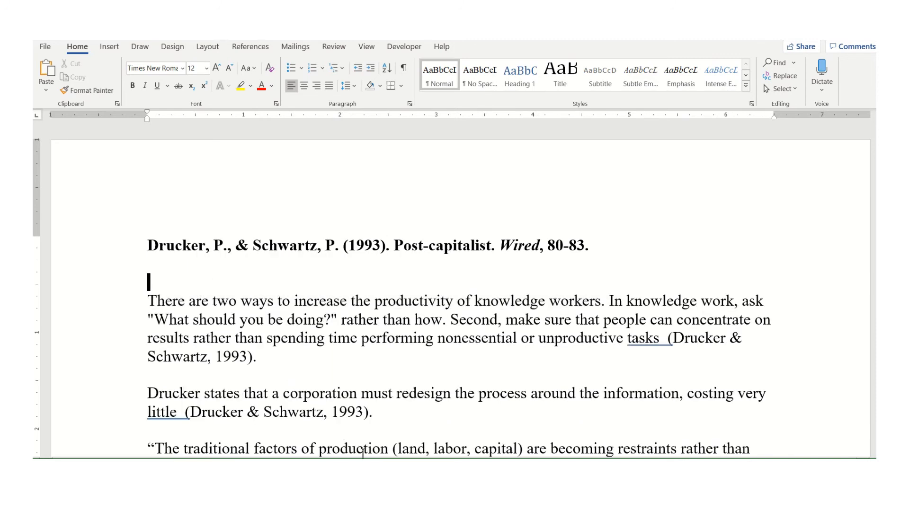
mouse_move(430, 490)
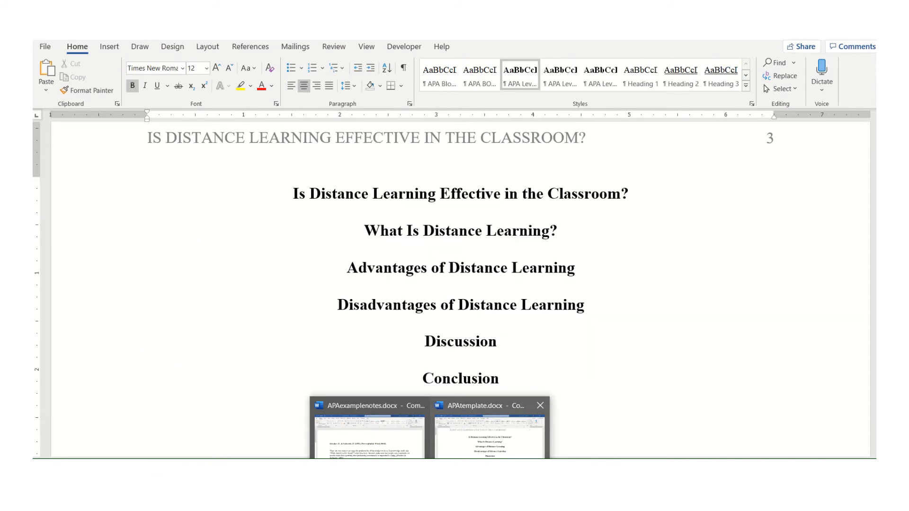
click(456, 416)
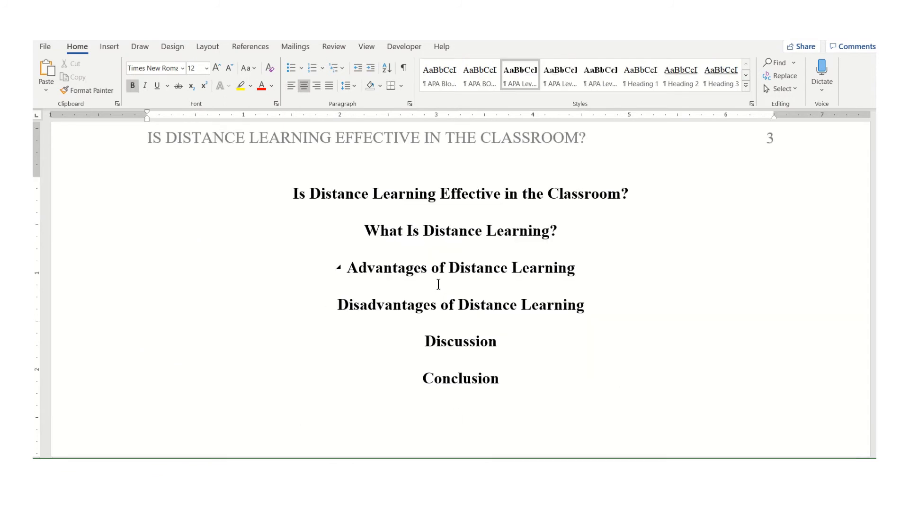
click(340, 304)
key(ctrl+v)
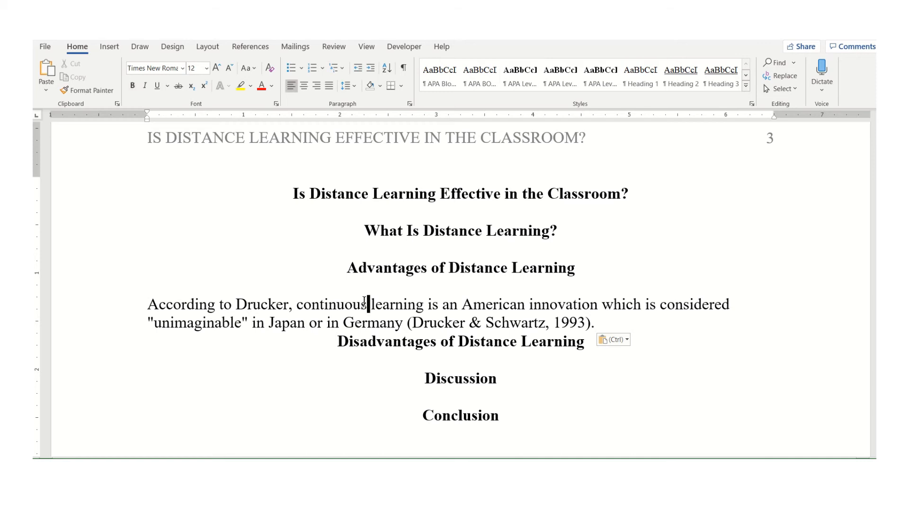
Apply the APA BODY TEXT style to the pasted paragraph and add a new empty line after it
triple_click(363, 305)
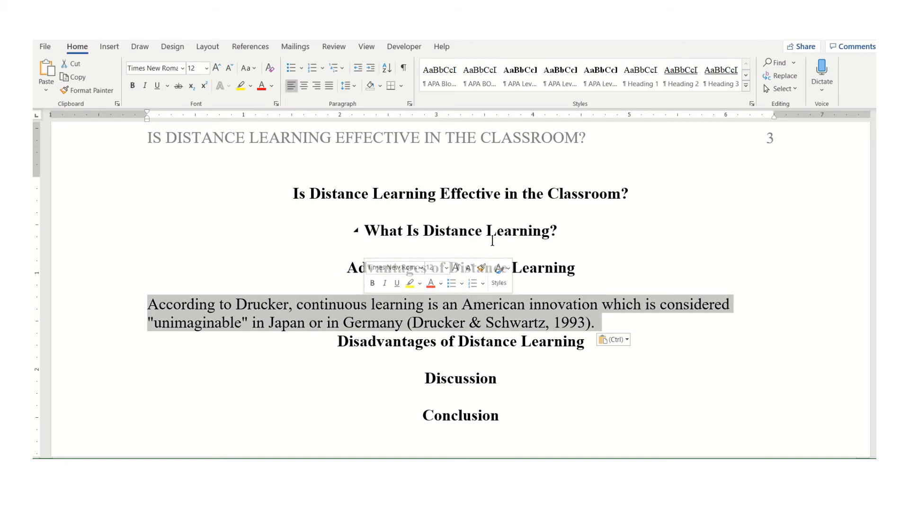
click(490, 81)
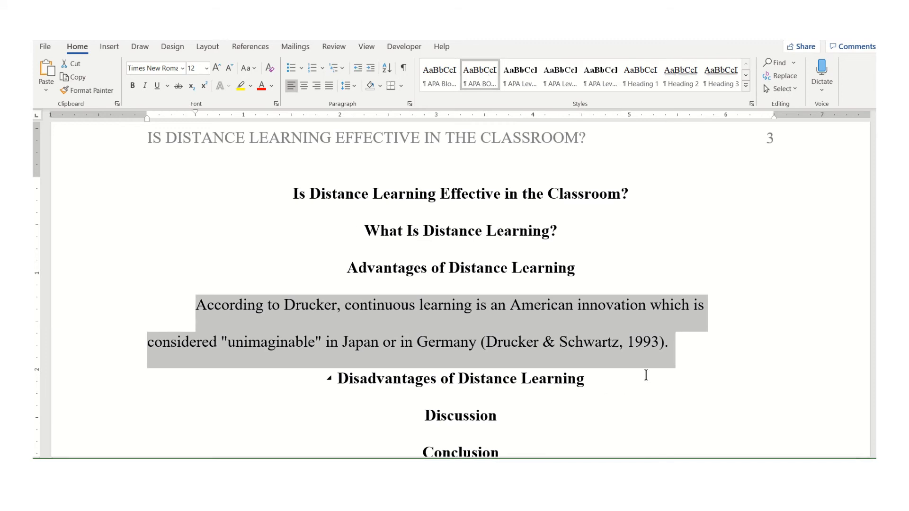
click(687, 336)
key(Return)
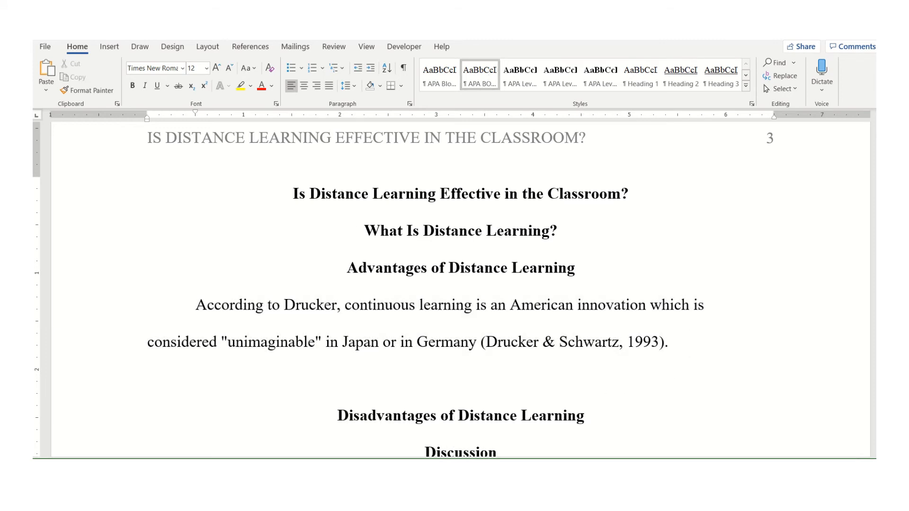
Cut the Howard County Library note paragraph from the notes document and paste it below the Drucker paragraph in the template
mouse_move(430, 491)
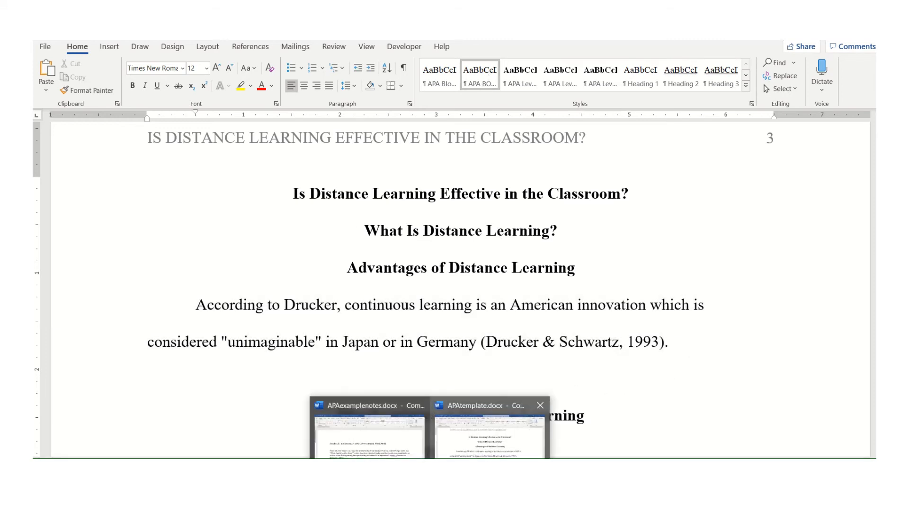
click(407, 436)
scroll(521, 374, down, 2)
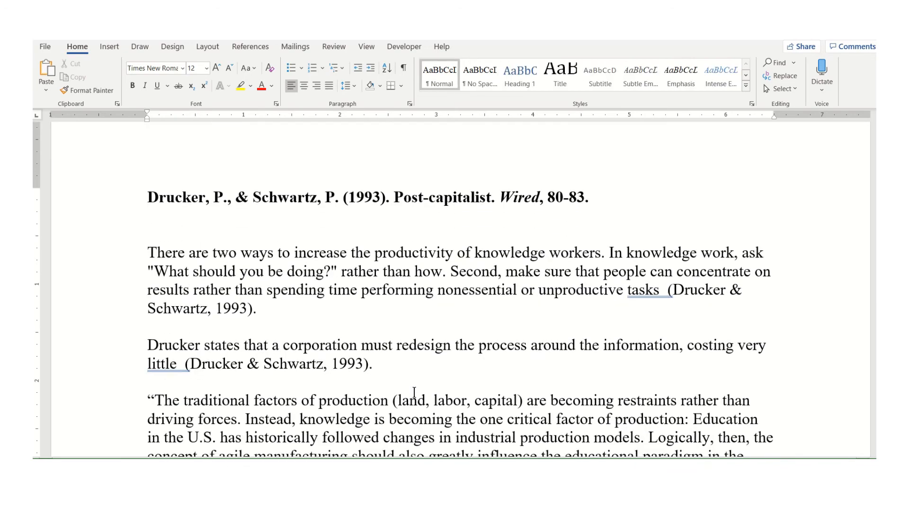
scroll(415, 393, down, 6)
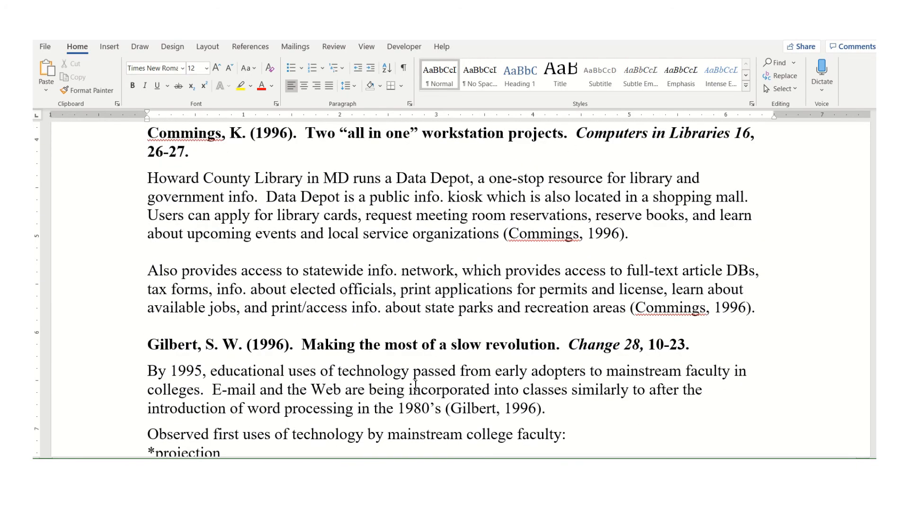
triple_click(343, 271)
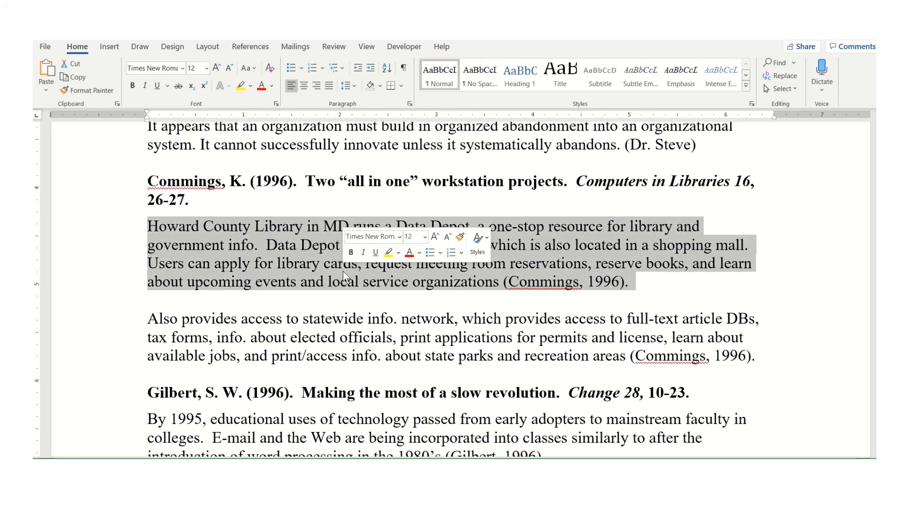
key(ctrl+x)
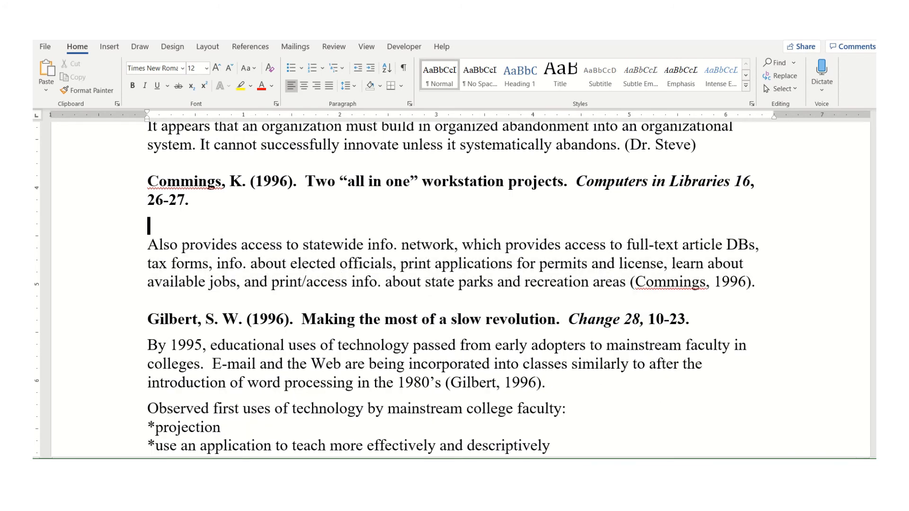
click(490, 431)
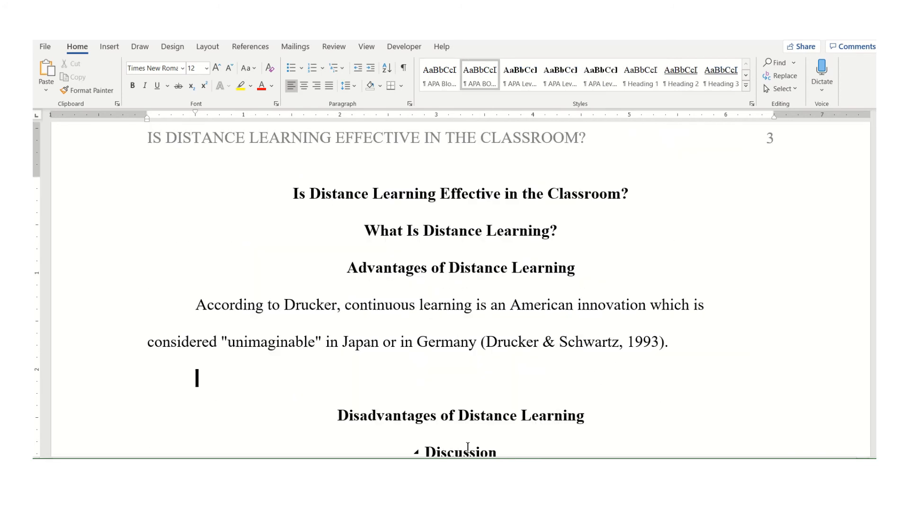
click(453, 365)
key(ctrl+v)
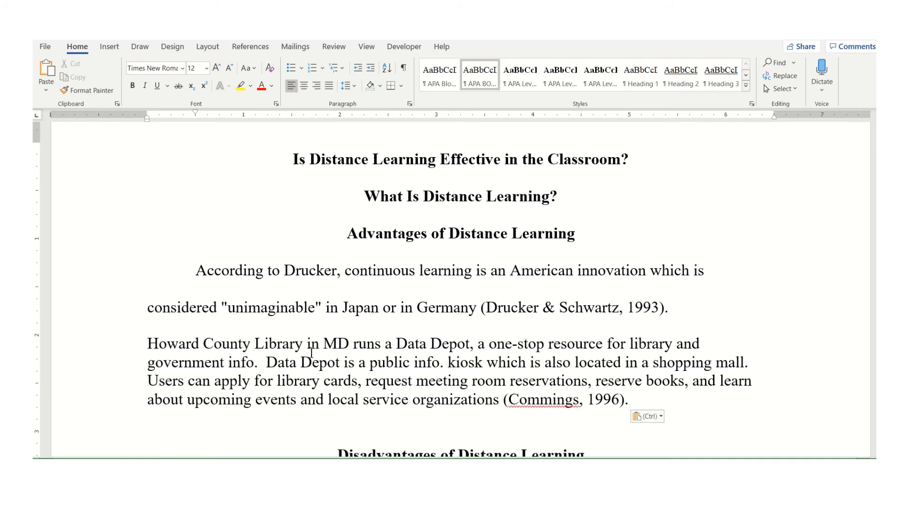
Apply the APA BODY TEXT style to the pasted Howard County Library paragraph
click(283, 345)
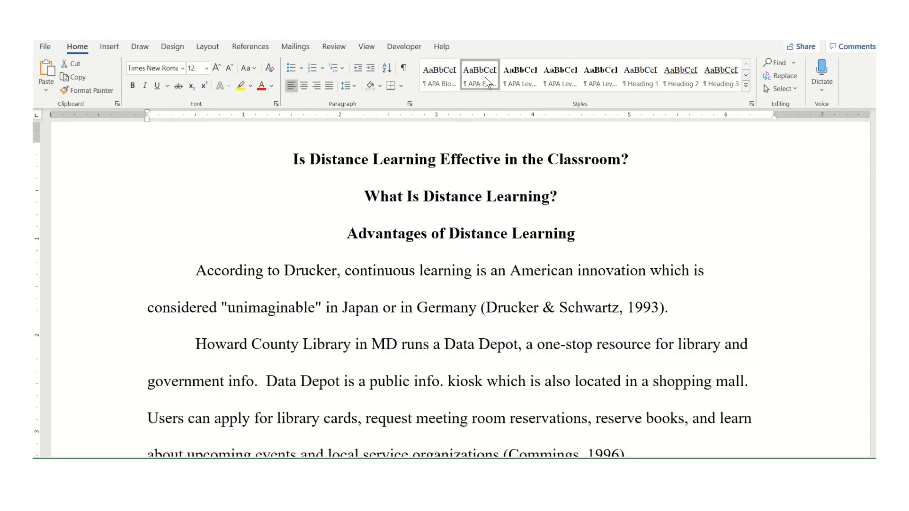
click(488, 83)
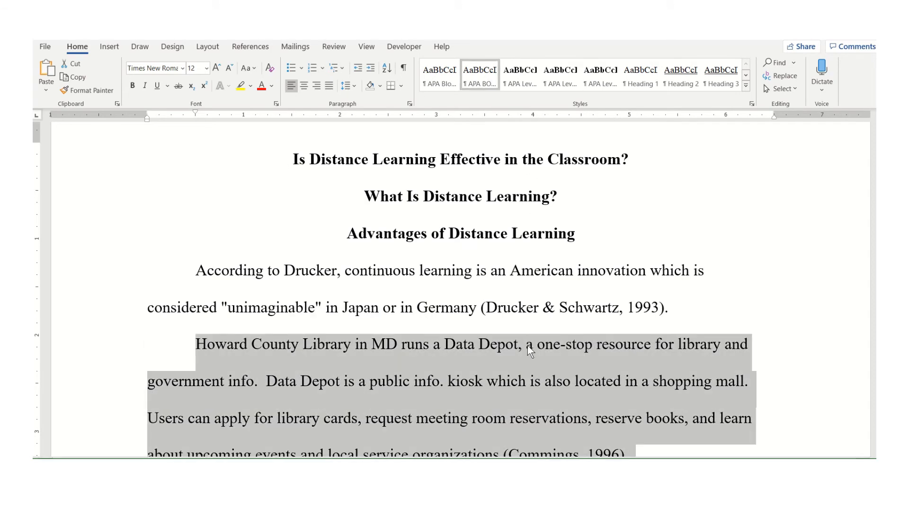
scroll(528, 346, down, 2)
click(528, 358)
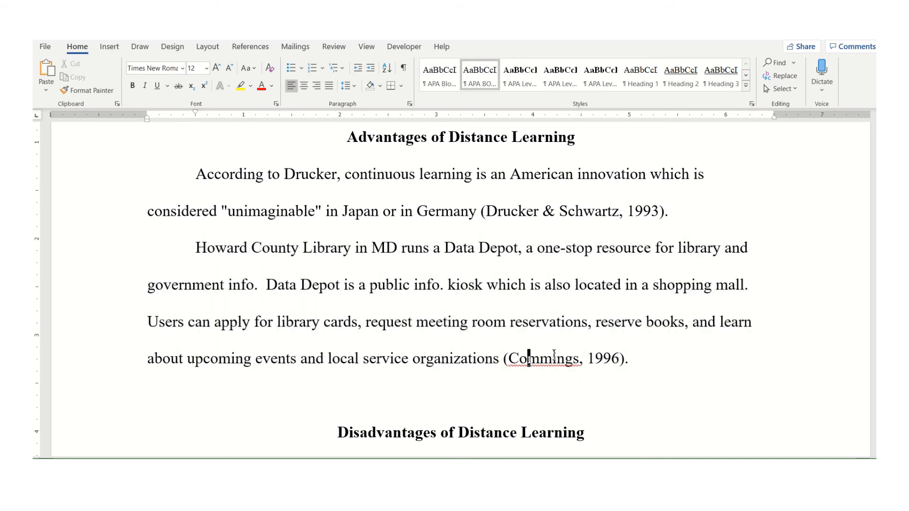
Scroll through the template's Advantages of Distance Learning section to review the pasted paragraphs
scroll(525, 337, up, 2)
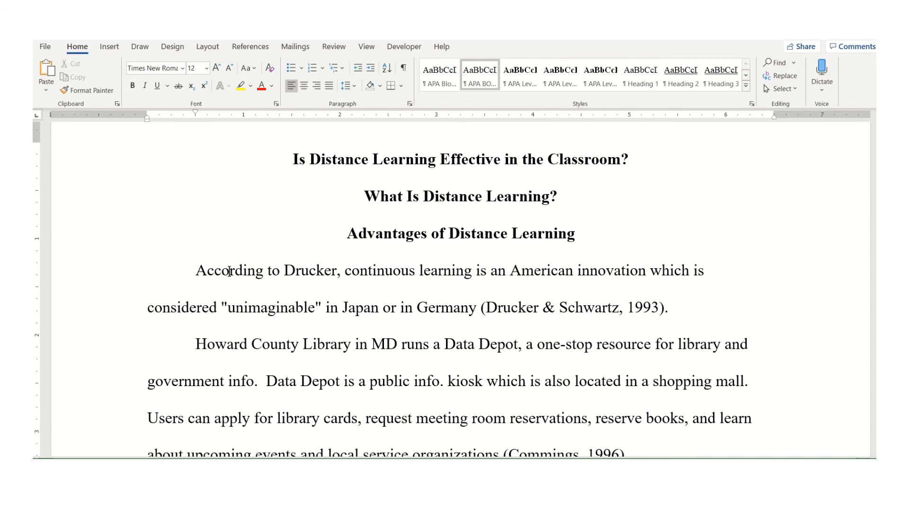
scroll(303, 285, down, 5)
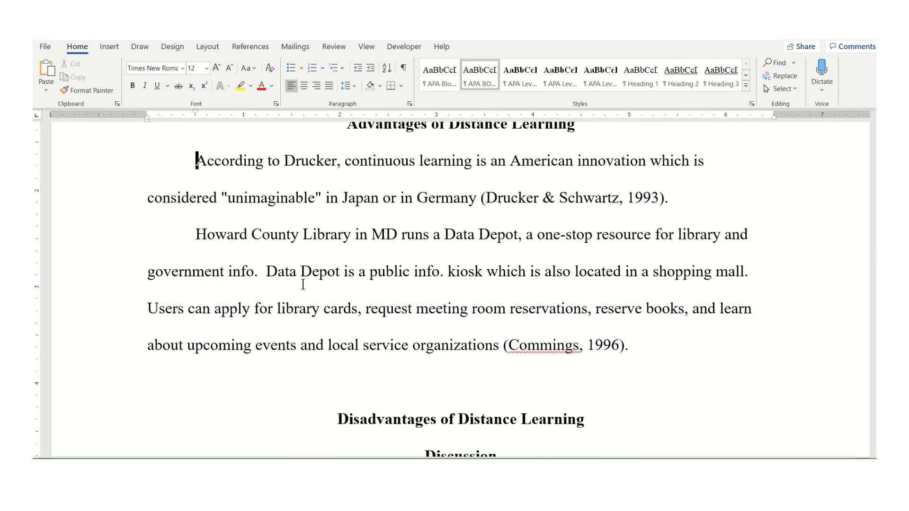
scroll(303, 280, up, 4)
scroll(307, 278, down, 4)
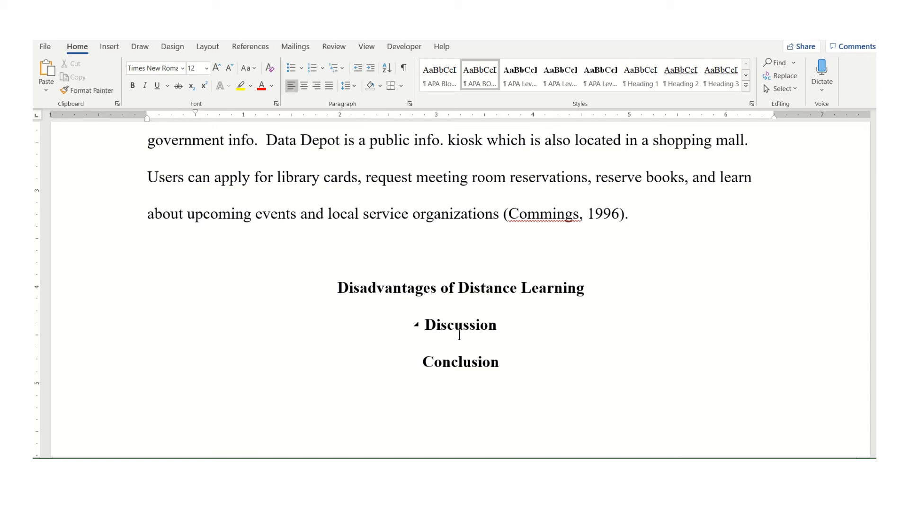
scroll(461, 361, up, 6)
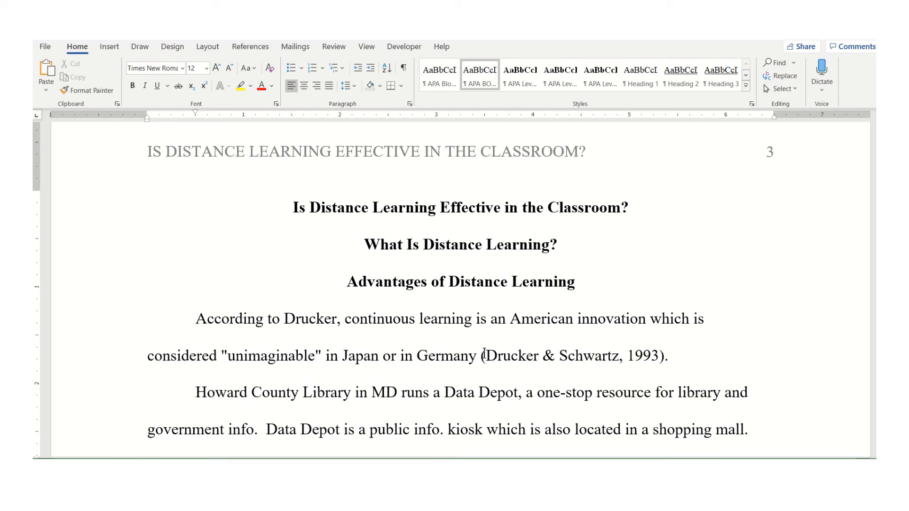
scroll(484, 355, down, 2)
scroll(484, 353, up, 2)
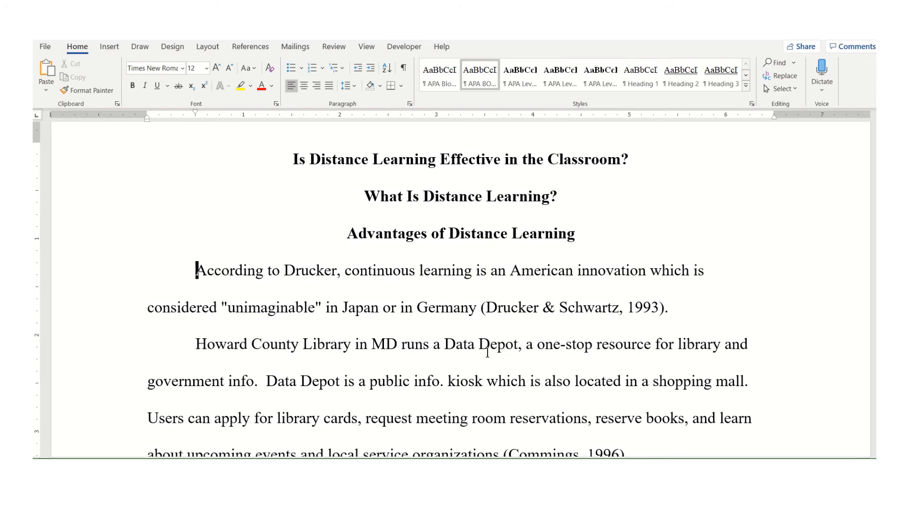
Begin the Drucker paragraph with "There are many advantages to using distance learning as part of the classroom. One advantage is" and lowercase "according"
text(There )
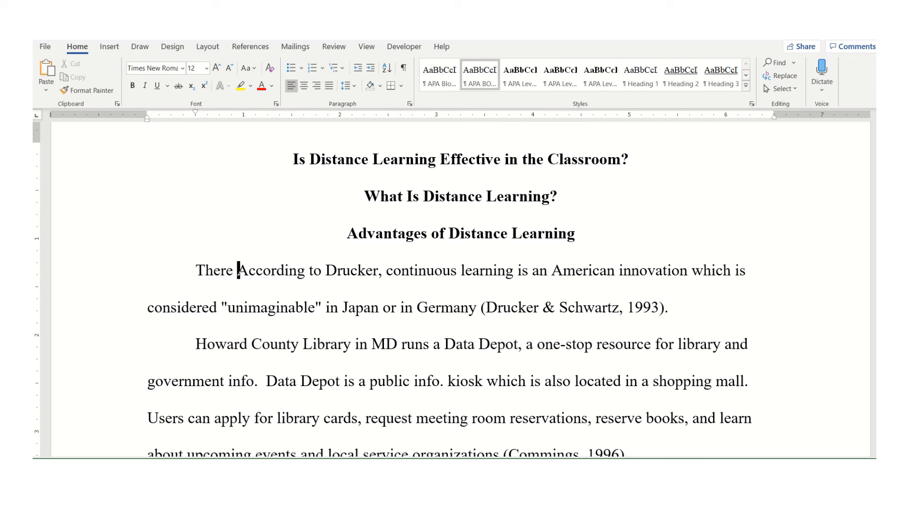
text(are man)
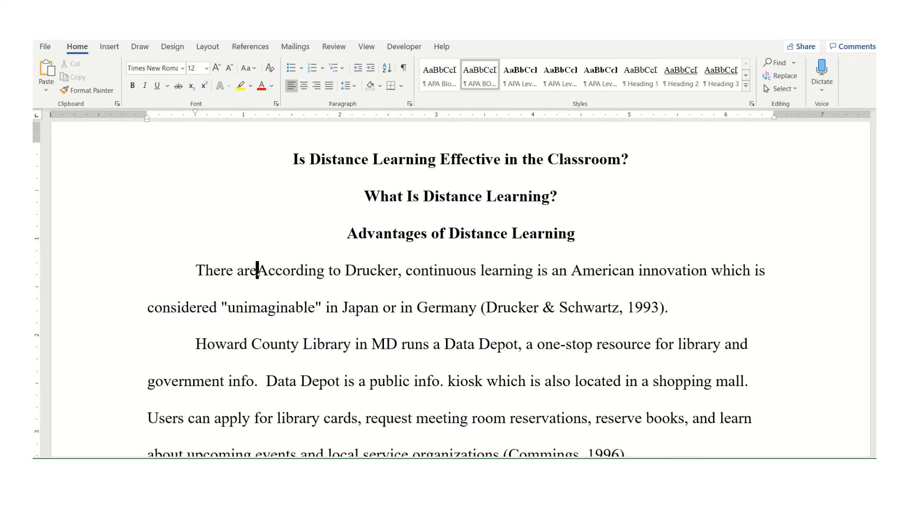
text(y advantage)
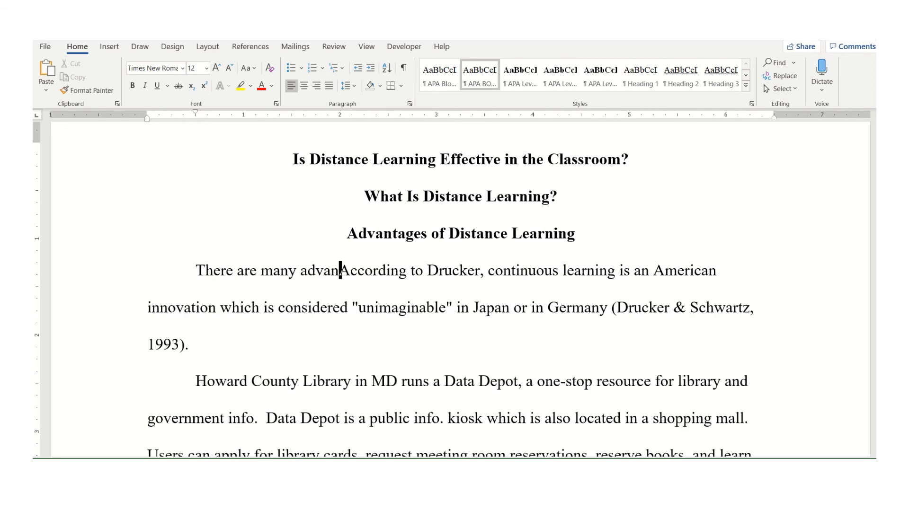
text(s to using )
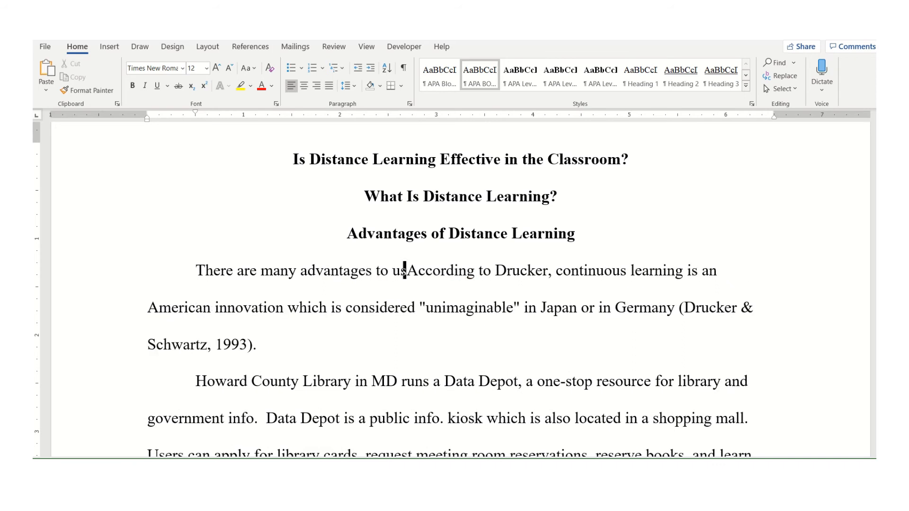
text(distance learning )
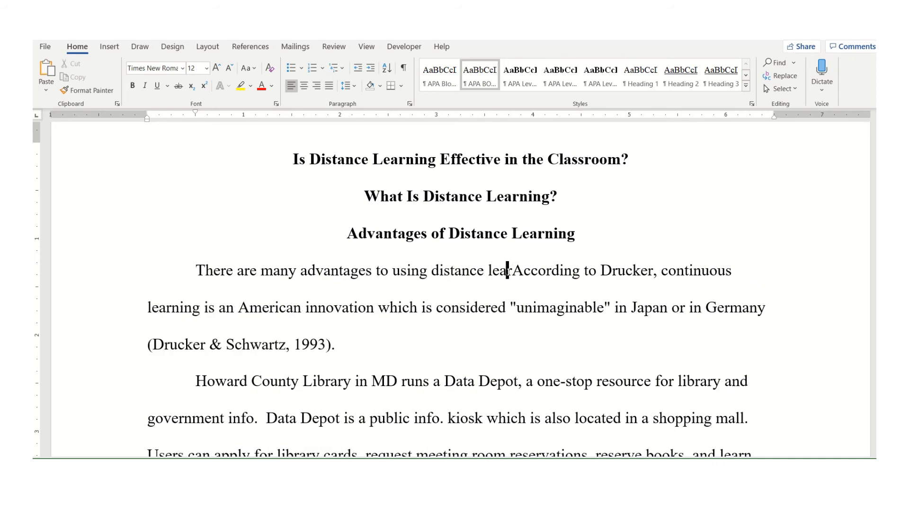
text(as part of )
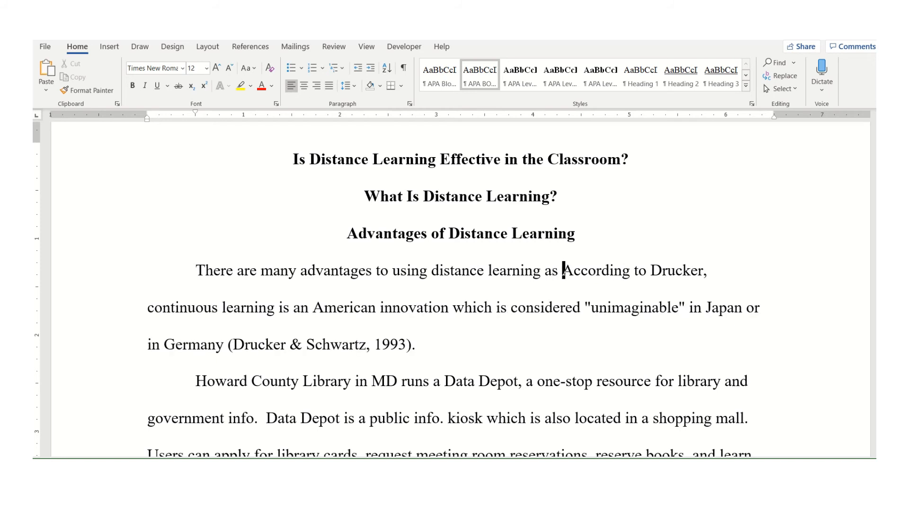
text(the classro)
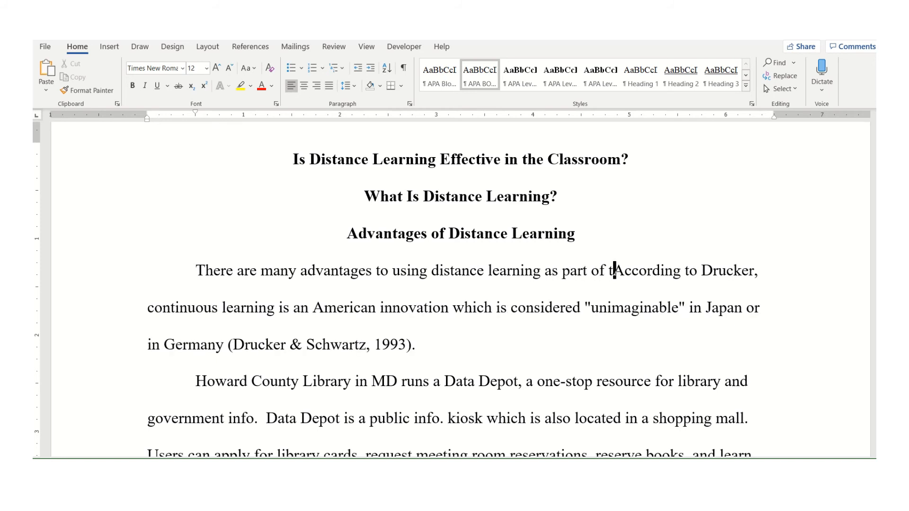
text(om. On)
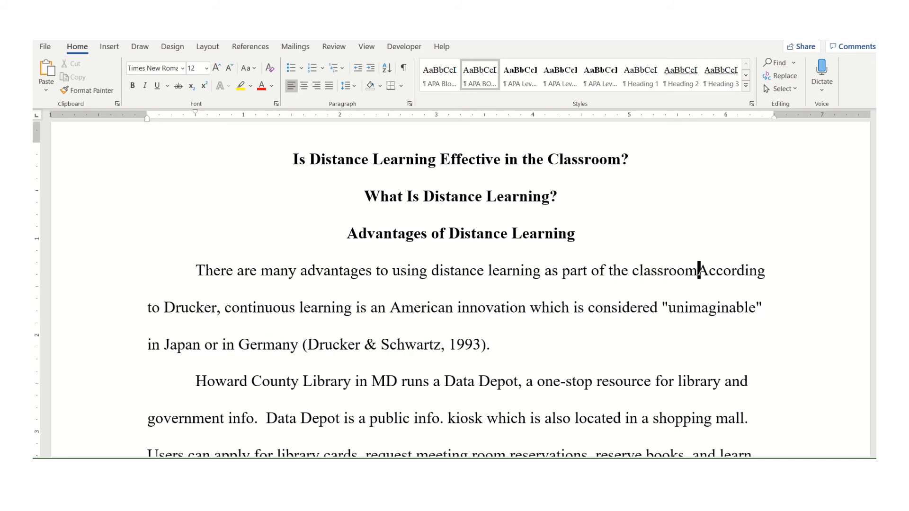
text(e advantage )
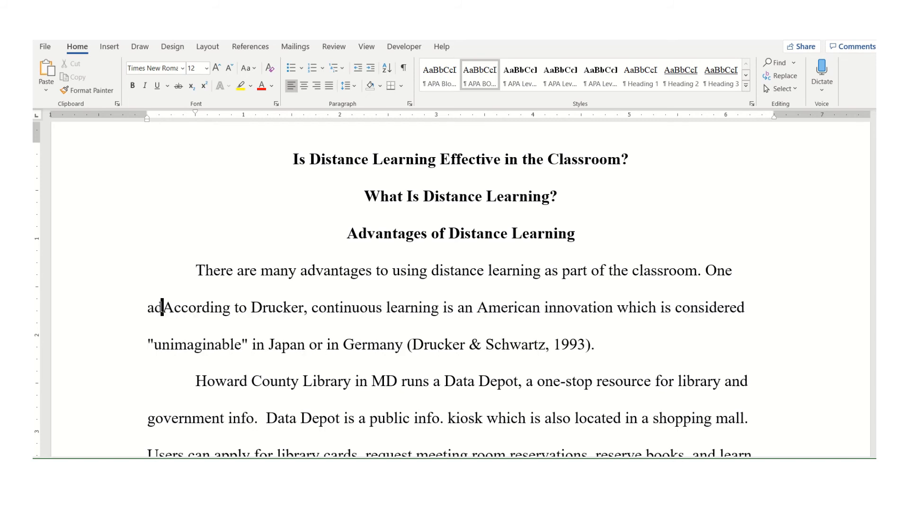
text(is)
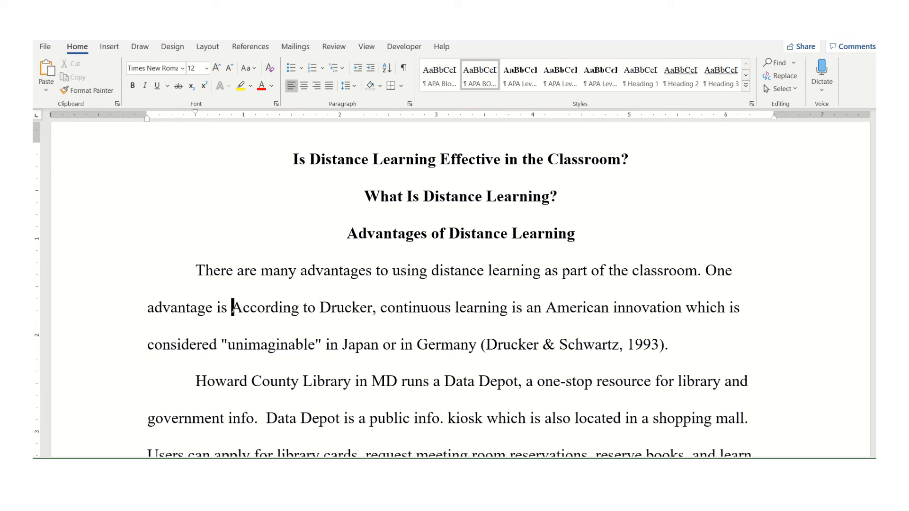
key(shift+Right)
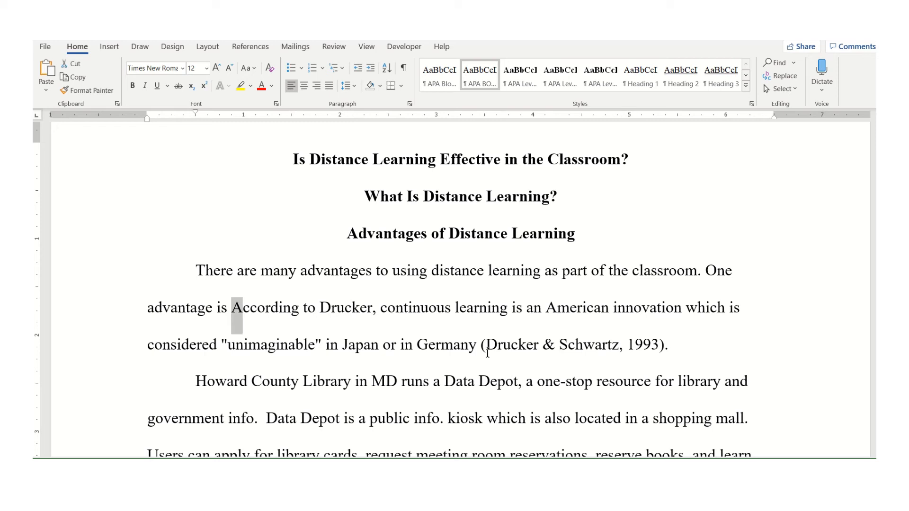
text(a)
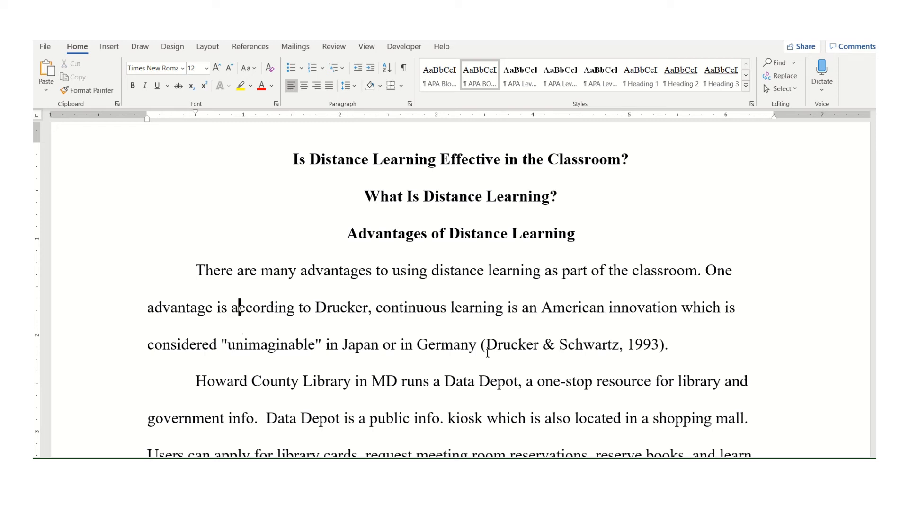
click(470, 308)
triple_click(468, 308)
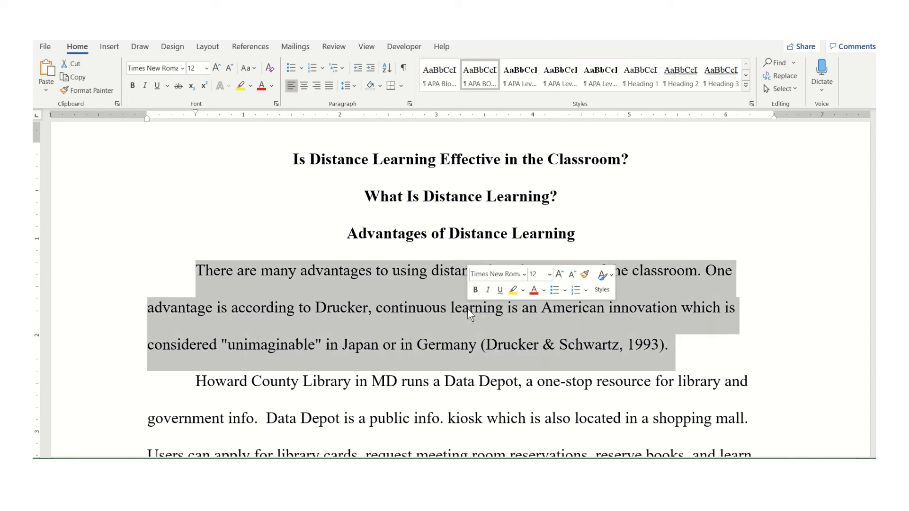
click(436, 324)
Begin the Howard County Library paragraph with "A second advantage is"
scroll(436, 323, down, 3)
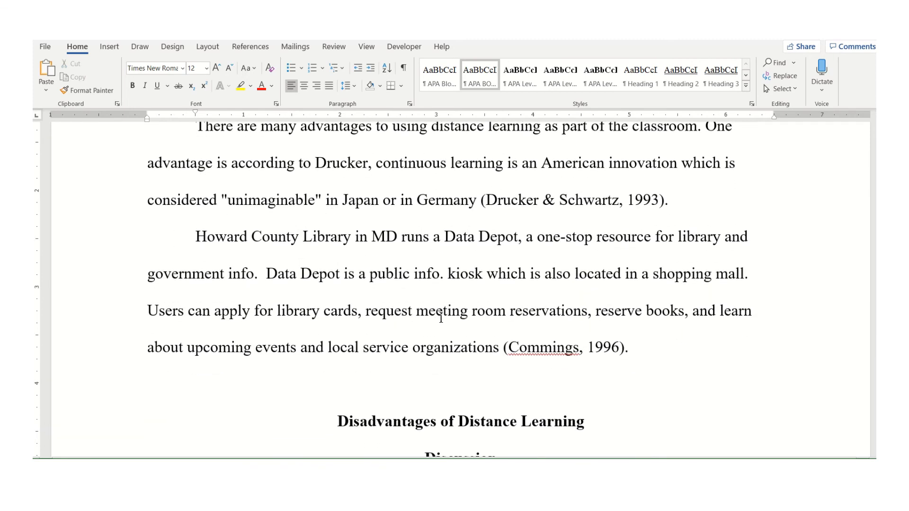
click(201, 239)
text(A second ad)
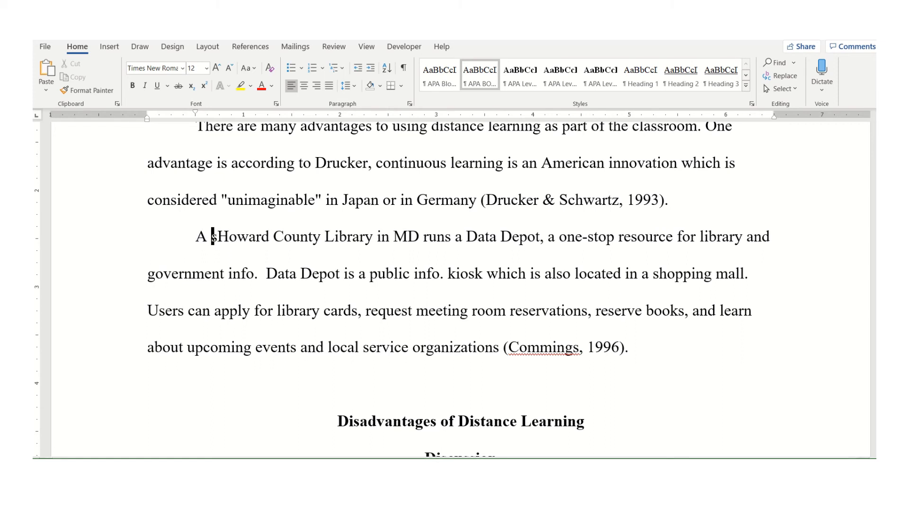
text(vantage is)
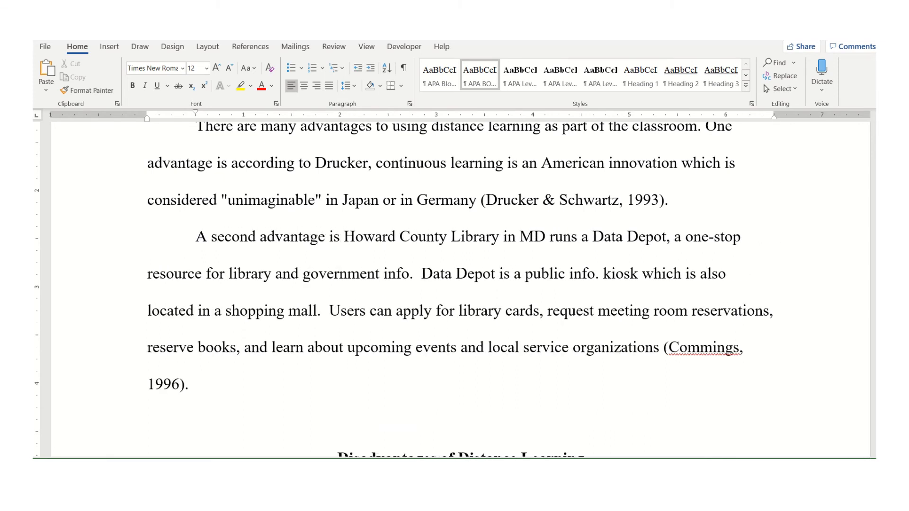
Start a new body paragraph after the Howard County Library paragraph with "Another advantage that has been noted is"
click(191, 385)
key(Return)
text(Another advantage tha)
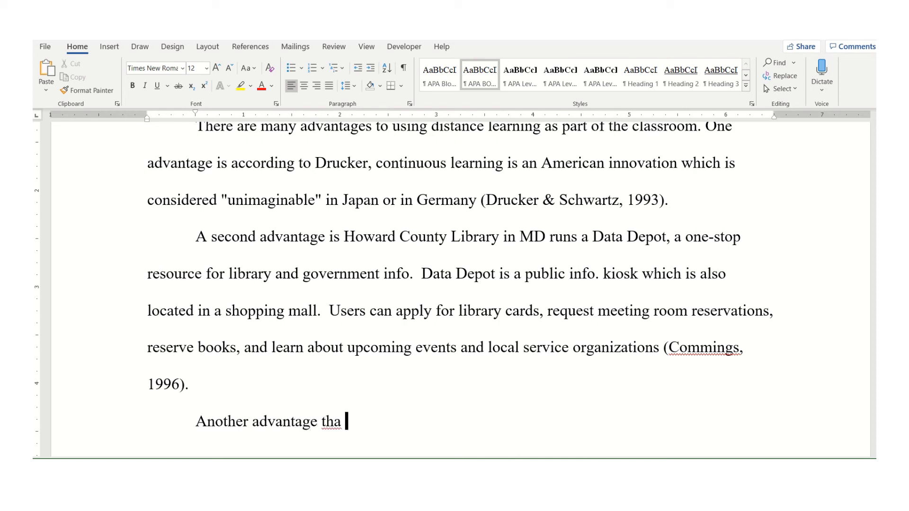
text(t has )
text(been note)
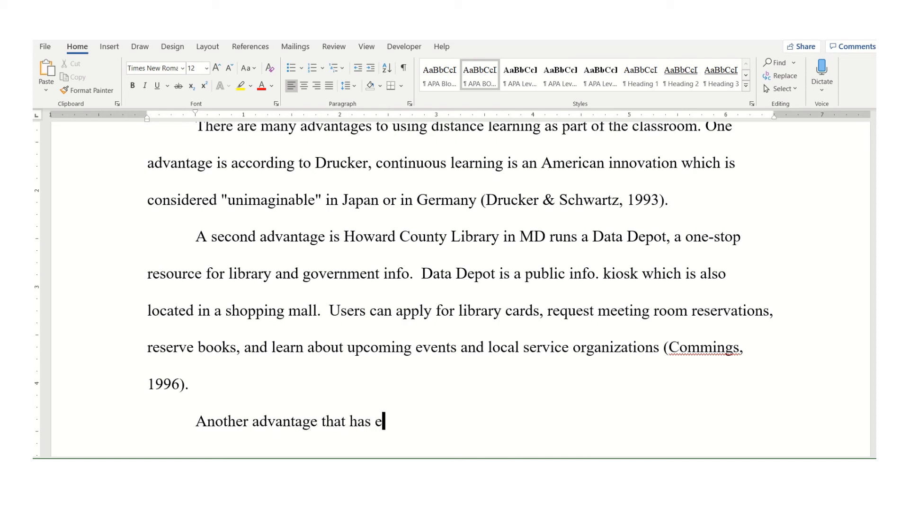
text(d is)
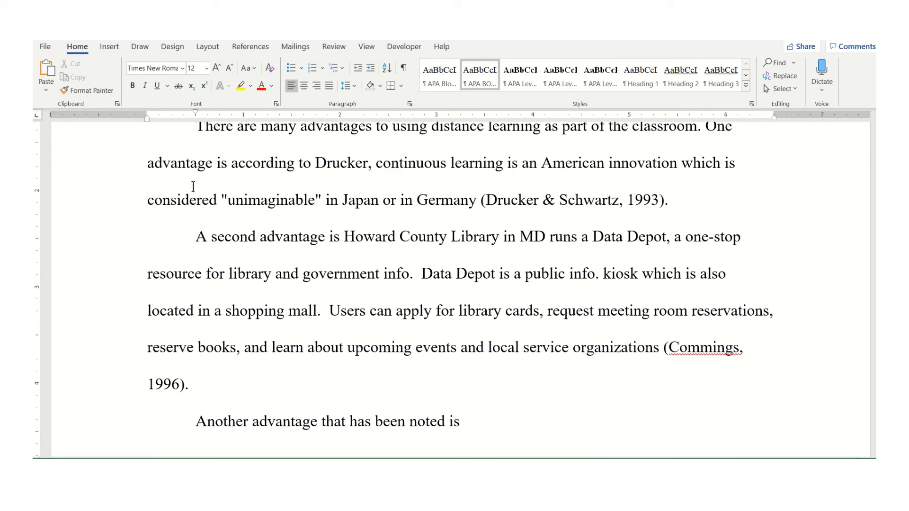
Cut the Cummings (1996) reference entry out of the APAexamplenotes document
scroll(198, 199, down, 3)
scroll(199, 200, down, 1)
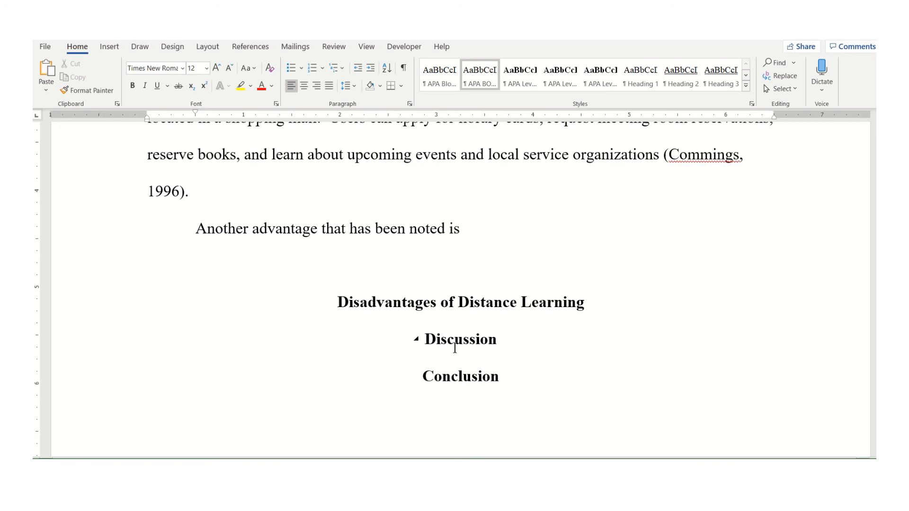
scroll(440, 378, down, 10)
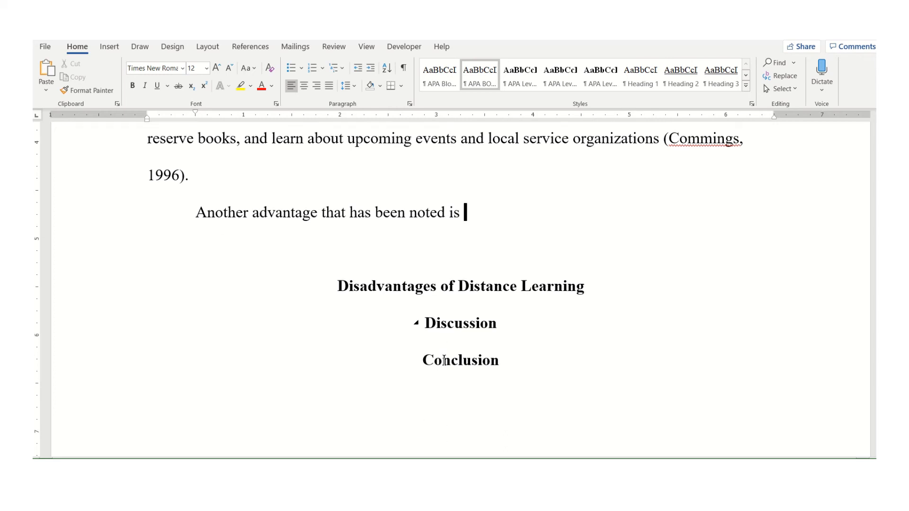
scroll(443, 357, down, 2)
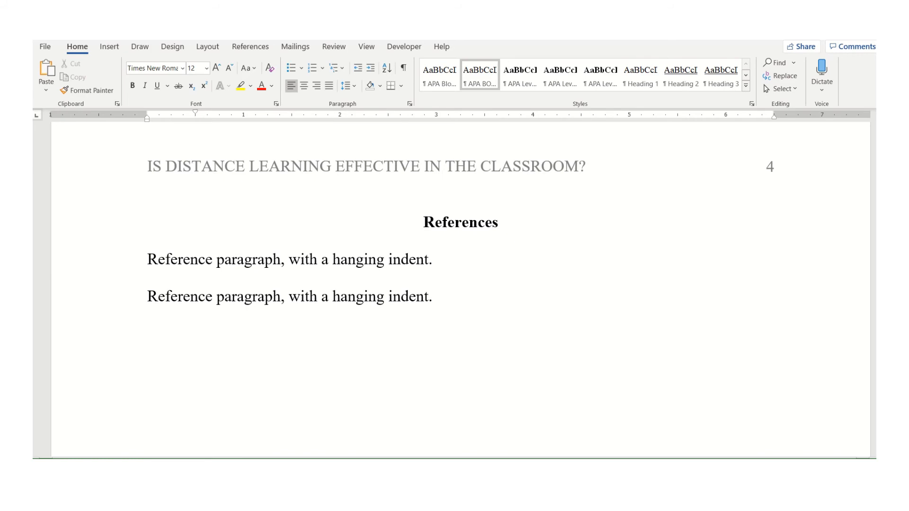
mouse_move(430, 474)
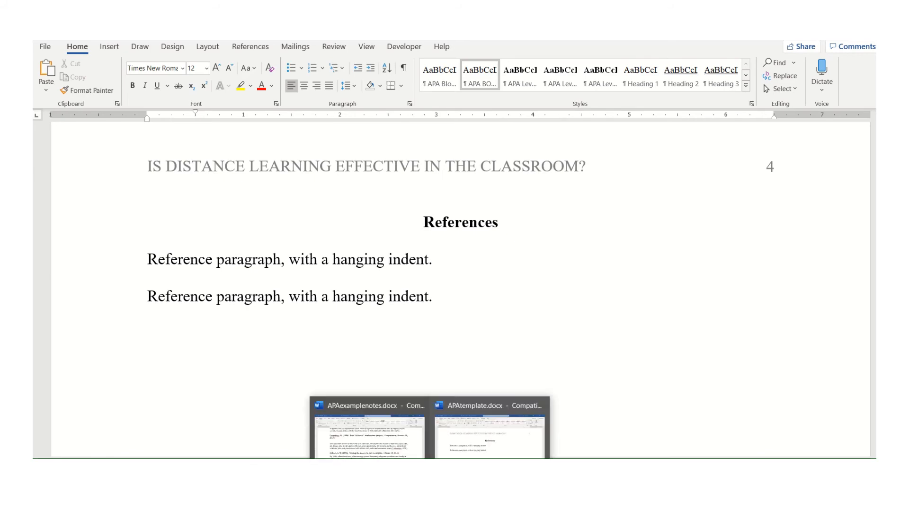
click(397, 440)
scroll(403, 349, up, 1)
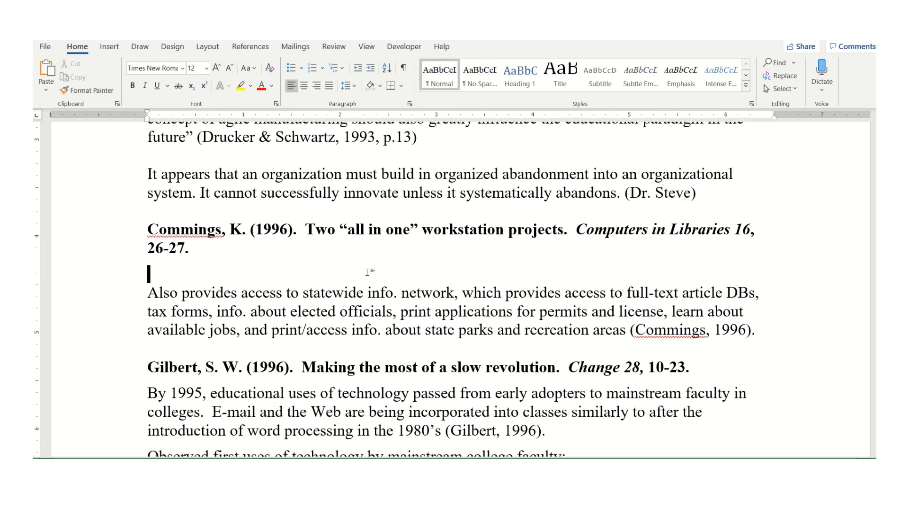
triple_click(324, 231)
key(ctrl+c)
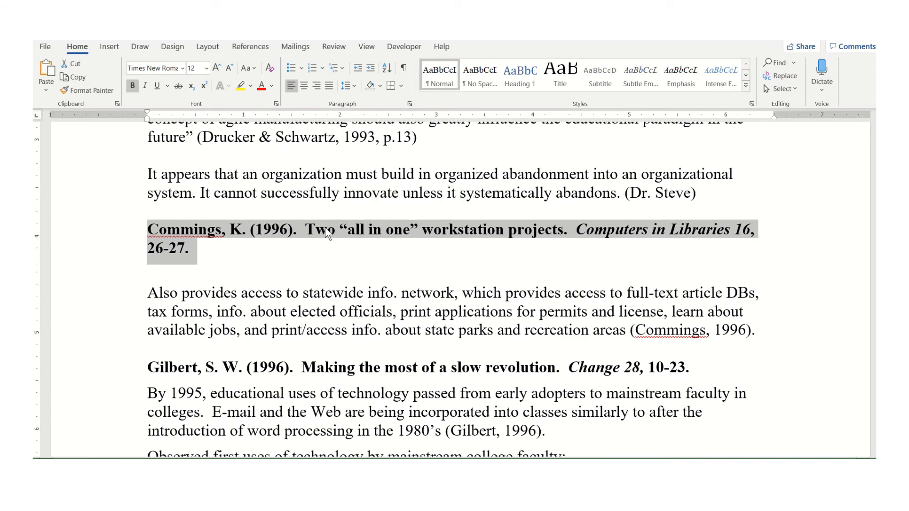
key(Delete)
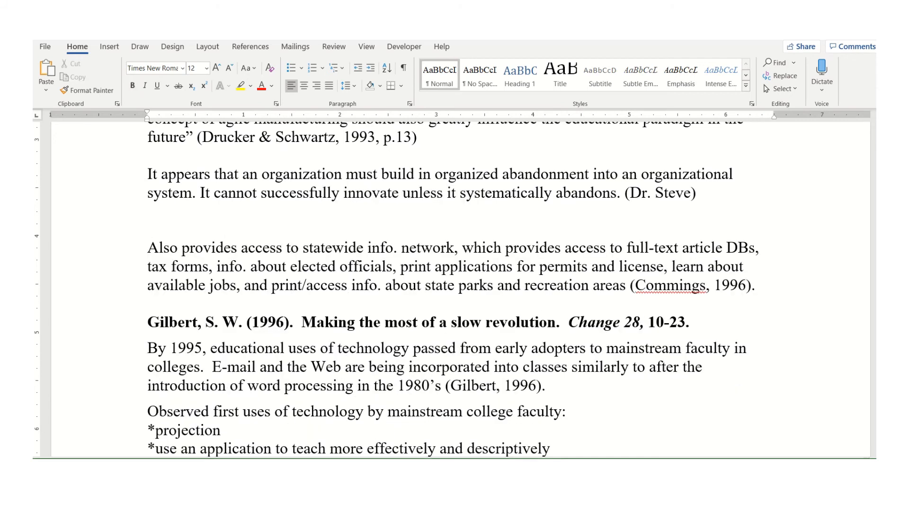
Replace the first reference placeholder on the References page with the Cummings reference
click(468, 450)
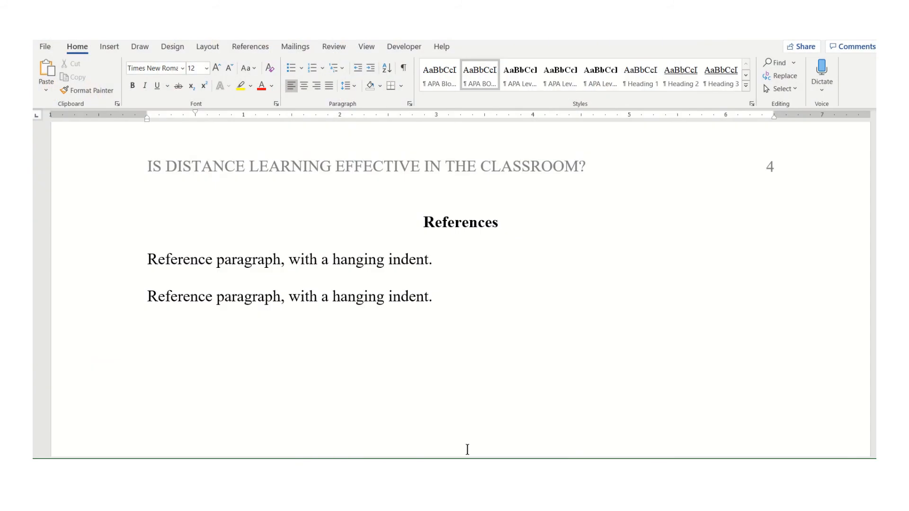
triple_click(190, 258)
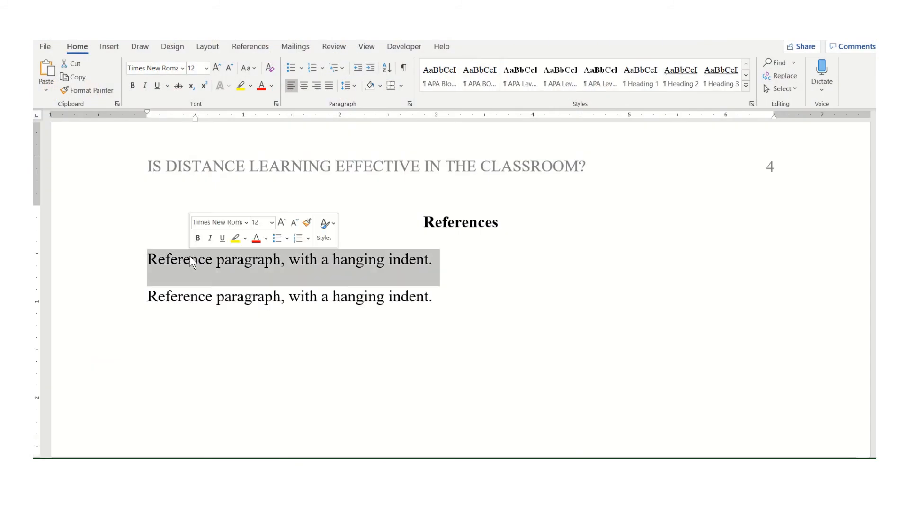
key(ctrl+v)
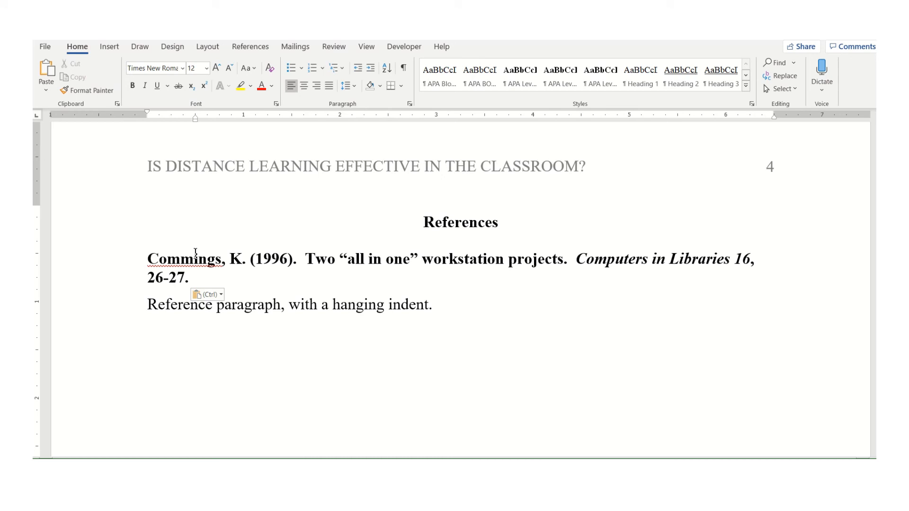
Apply the APA reference entry style to the pasted Cummings reference
click(191, 260)
triple_click(191, 260)
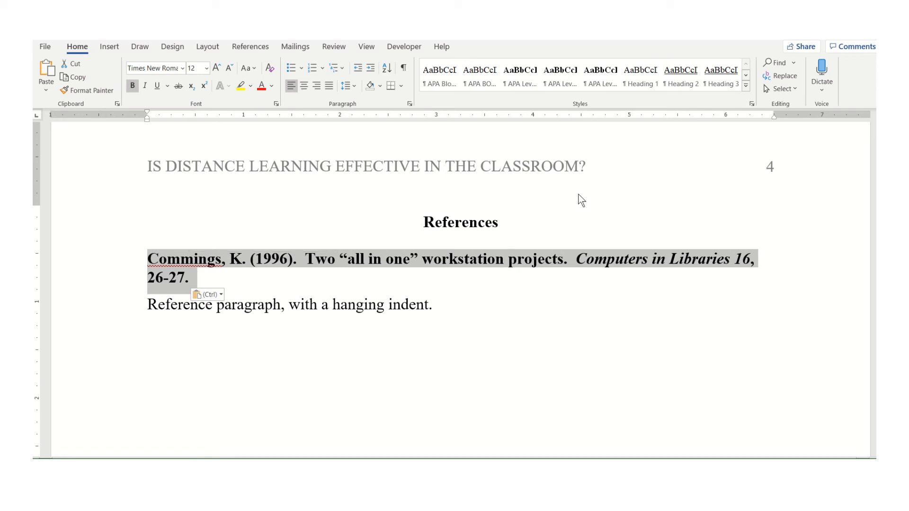
click(752, 104)
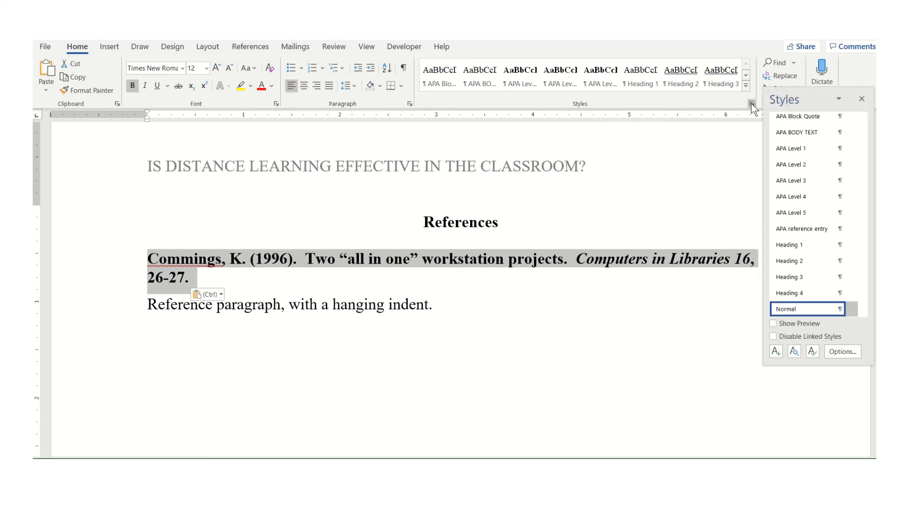
click(803, 232)
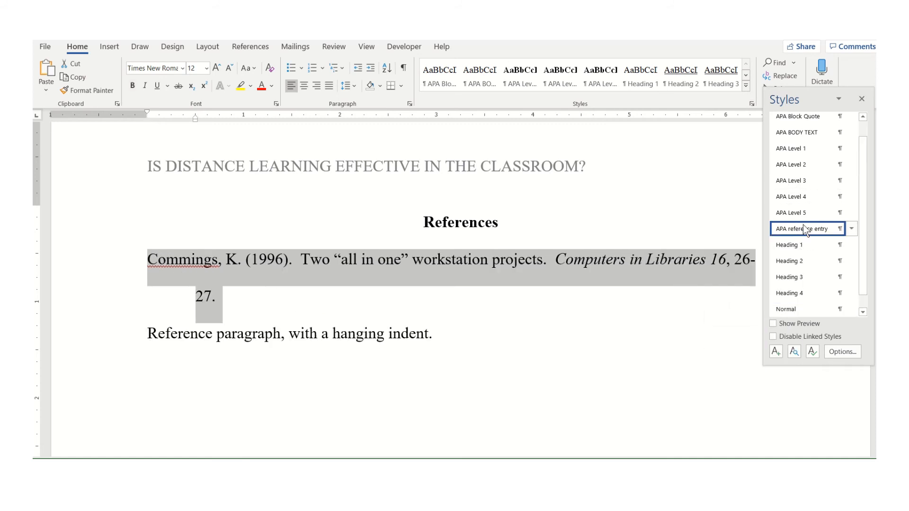
click(862, 100)
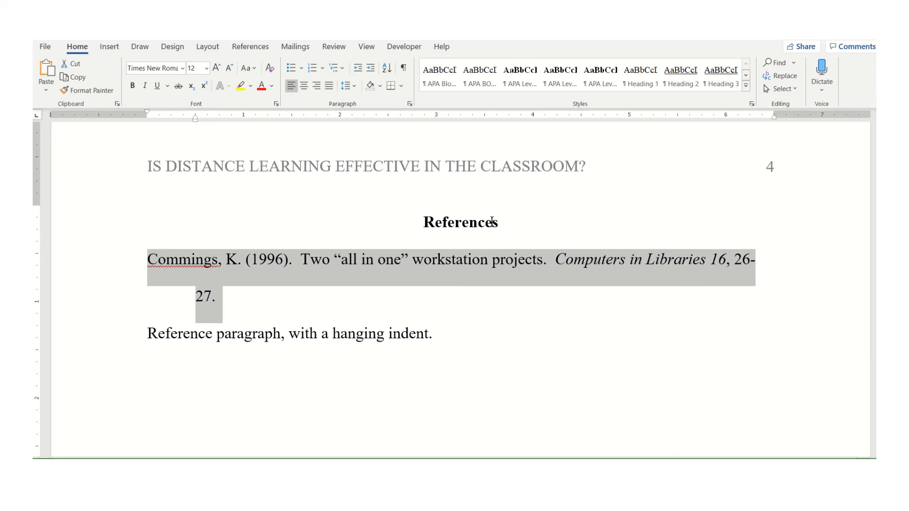
click(446, 280)
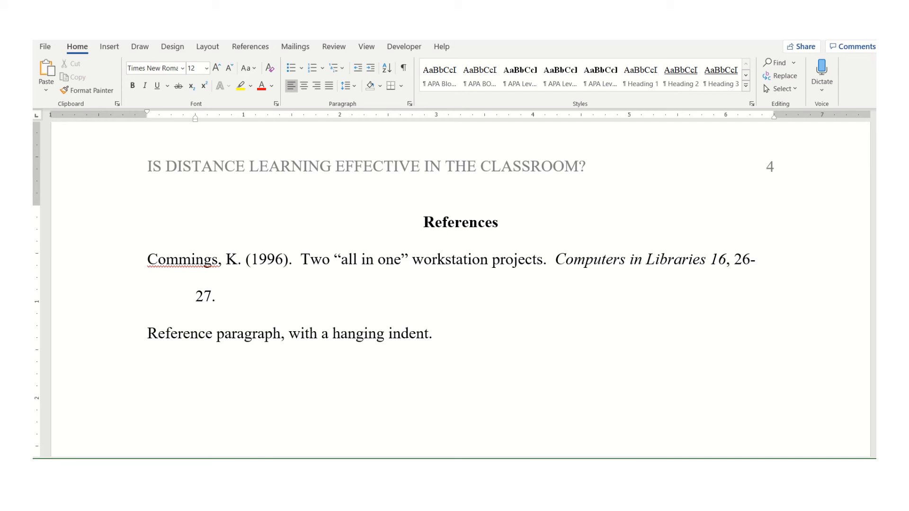
Cut the Gilbert (1996) reference entry out of the APAexamplenotes document
mouse_move(430, 493)
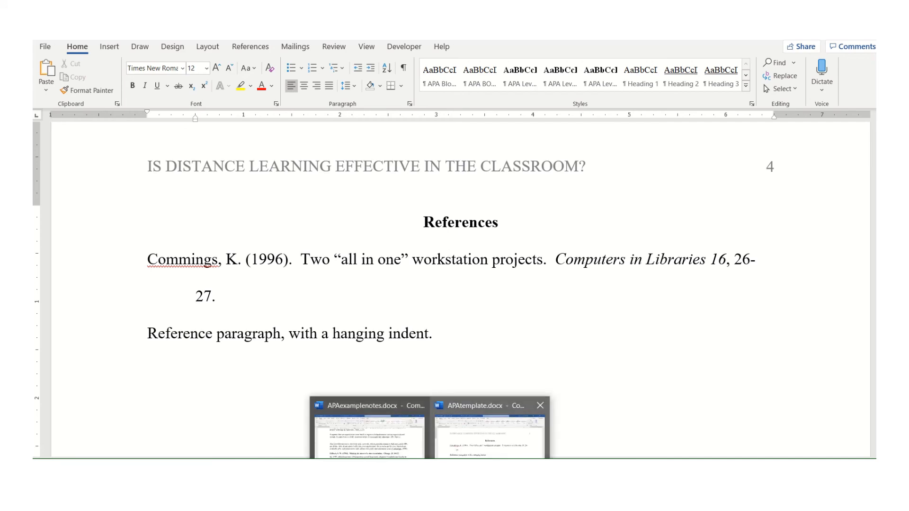
click(393, 446)
scroll(360, 284, down, 2)
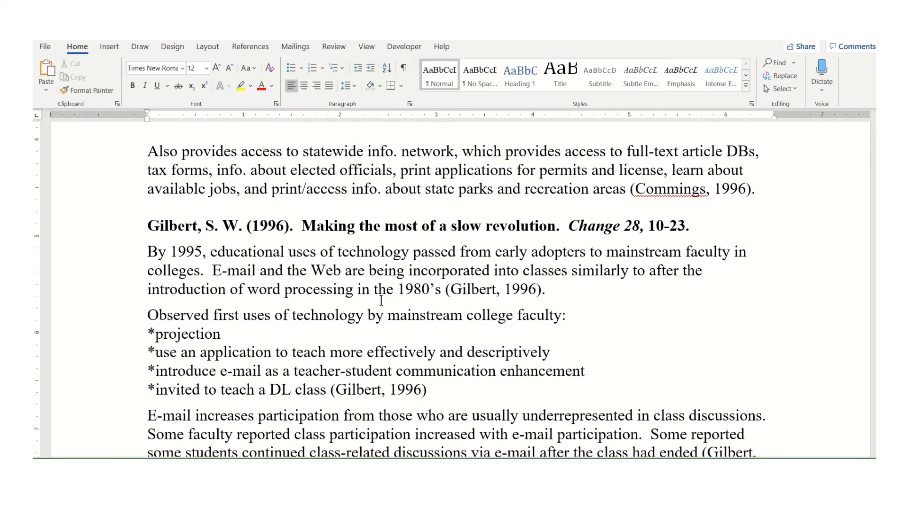
triple_click(328, 226)
key(ctrl+c)
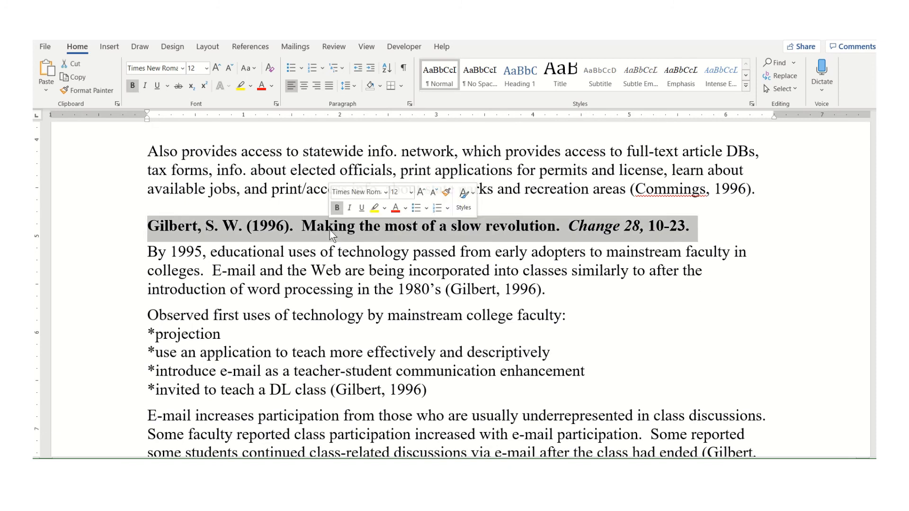
key(Delete)
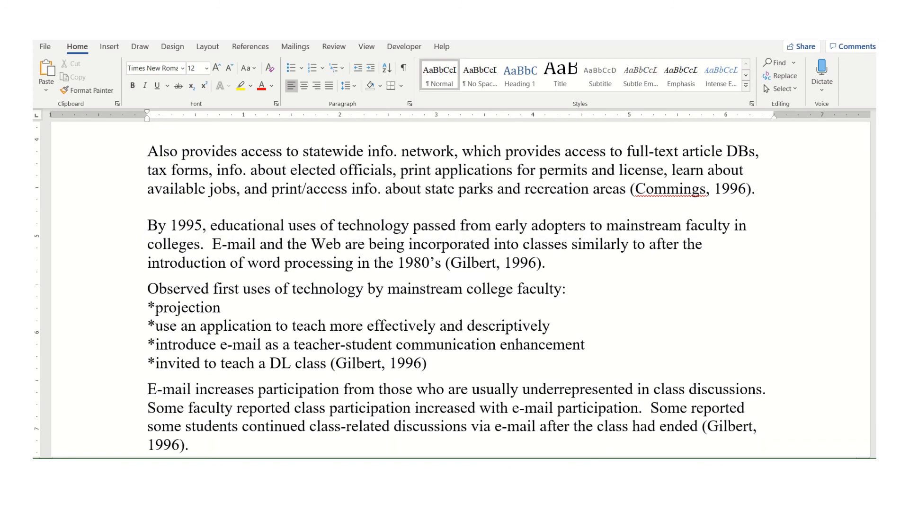
Paste the Gilbert reference at the start of the References list, before the Cummings entry
click(477, 435)
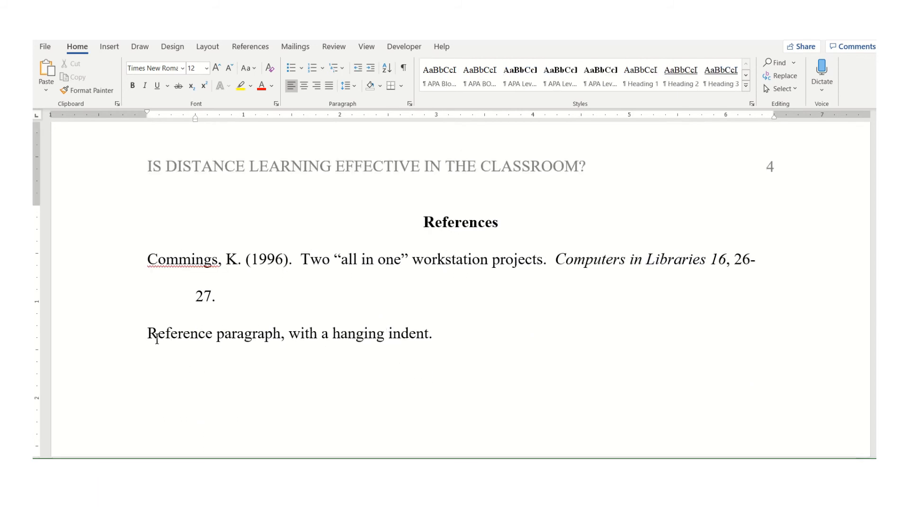
click(148, 259)
key(ctrl+v)
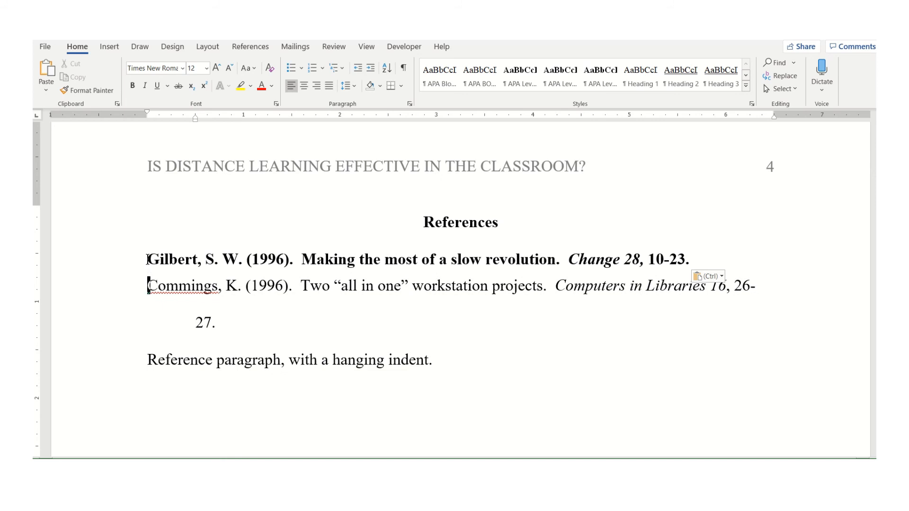
Apply the APA reference entry style to the Gilbert reference
double_click(182, 260)
click(181, 261)
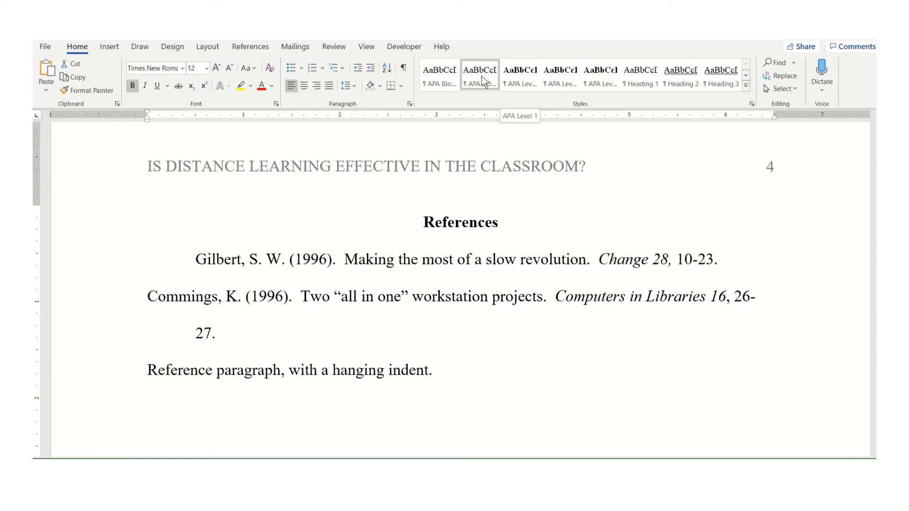
click(752, 104)
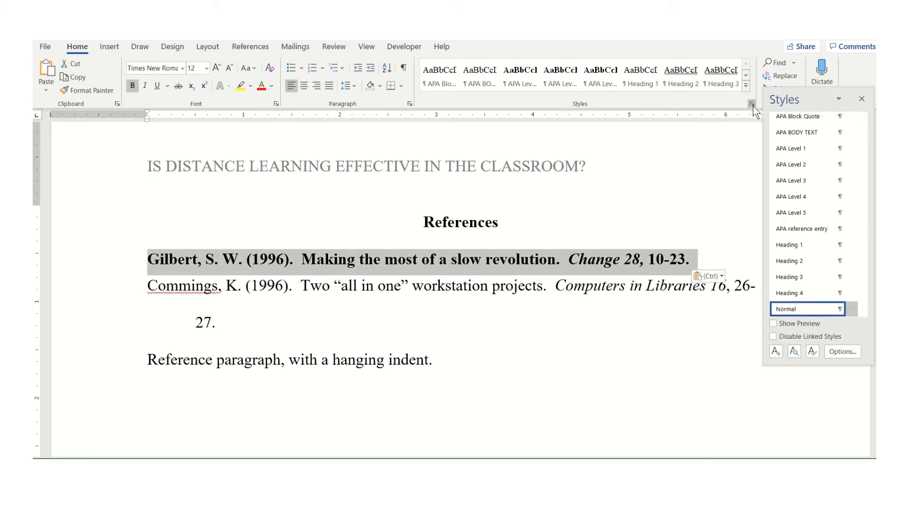
click(803, 229)
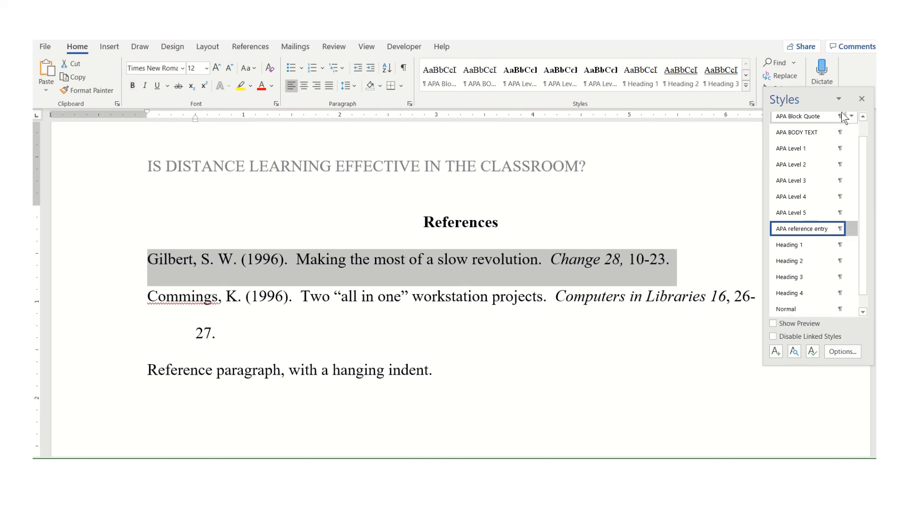
click(860, 100)
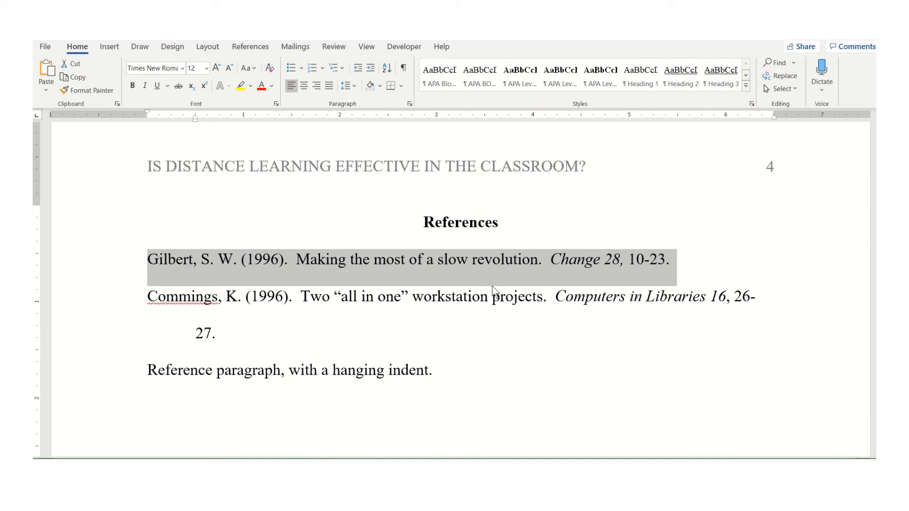
Sort the Gilbert and Cummings reference paragraphs alphabetically in ascending order
click(456, 299)
drag(140, 260, 241, 332)
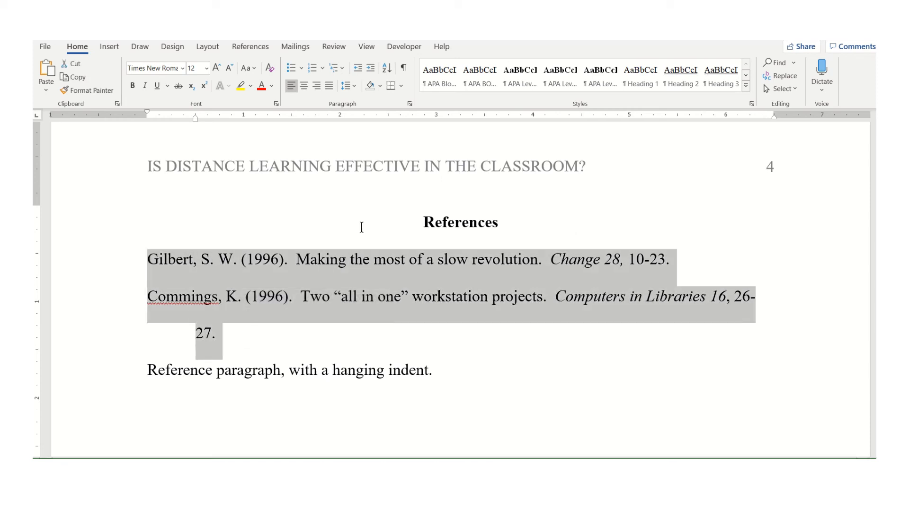
click(387, 74)
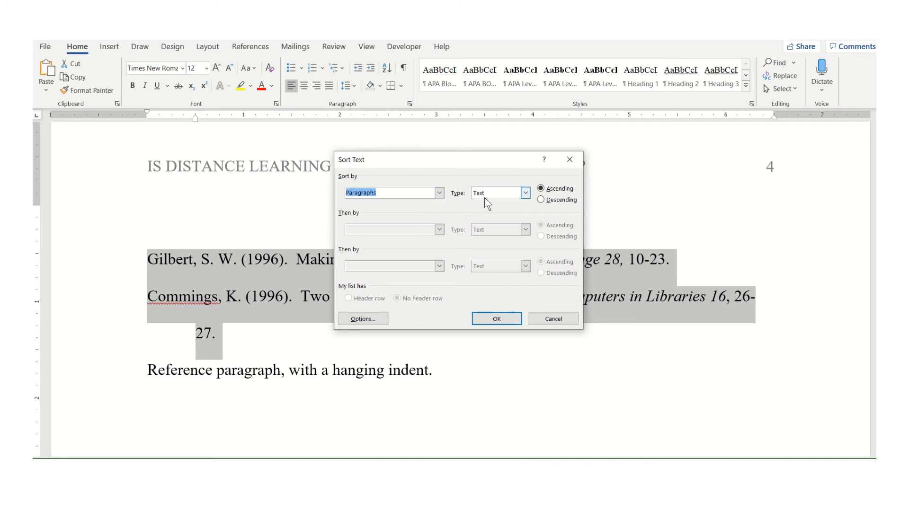
click(548, 191)
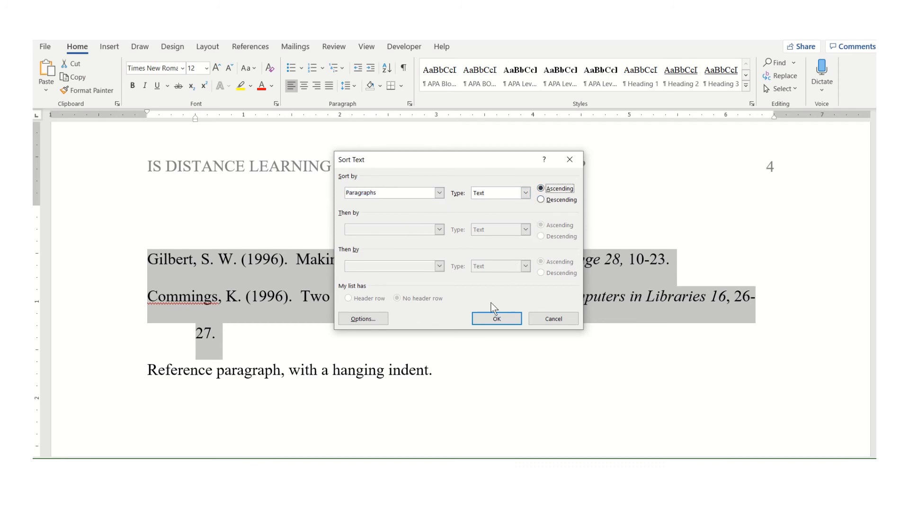
click(483, 321)
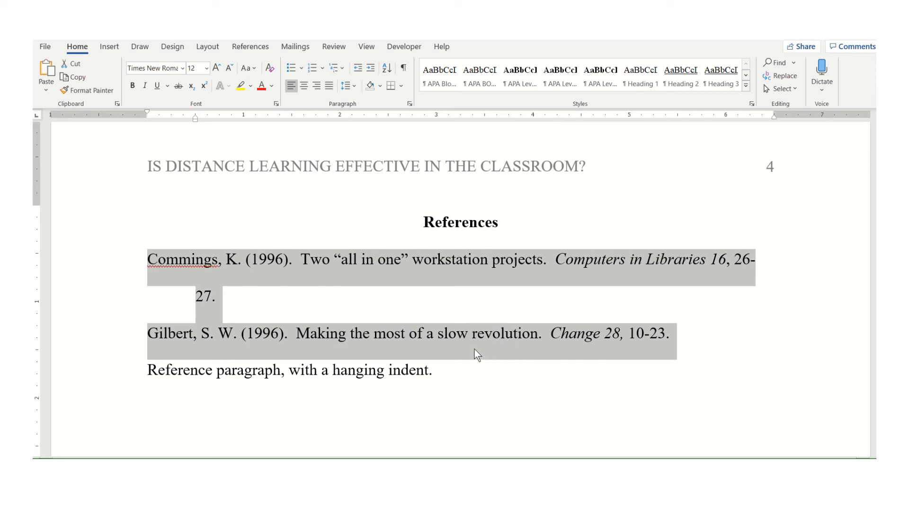
scroll(473, 350, down, 5)
scroll(473, 351, up, 5)
scroll(475, 346, up, 15)
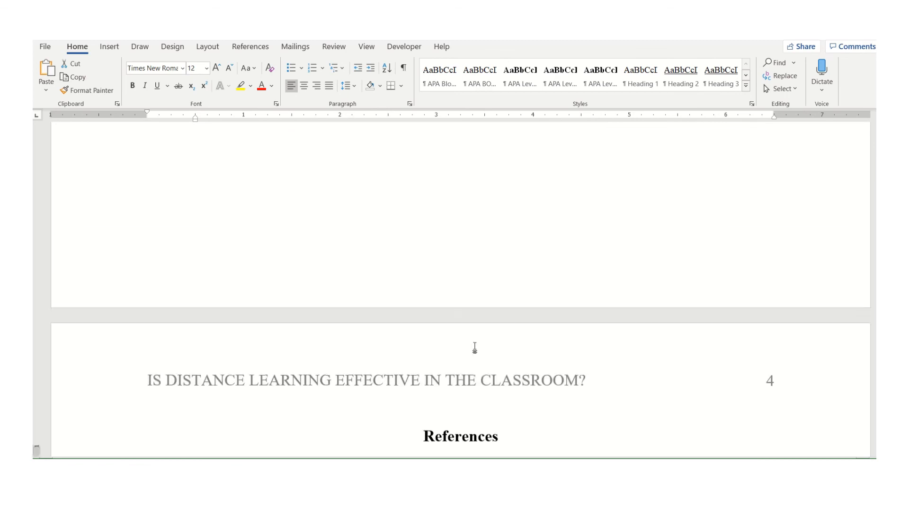
scroll(475, 346, up, 4)
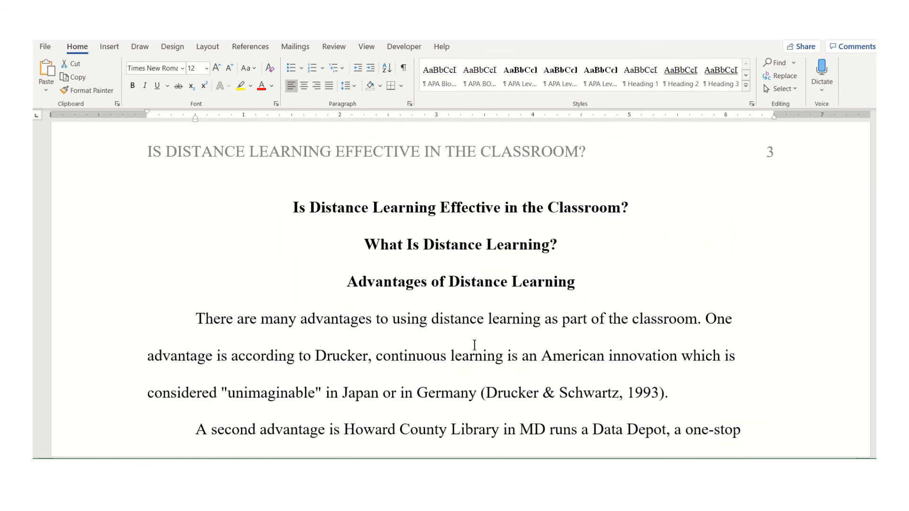
scroll(474, 284, down, 4)
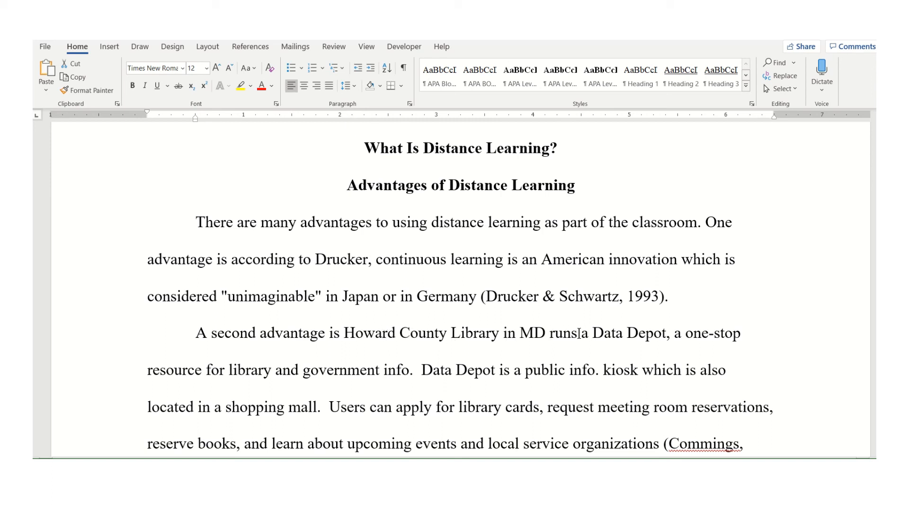
scroll(510, 379, down, 2)
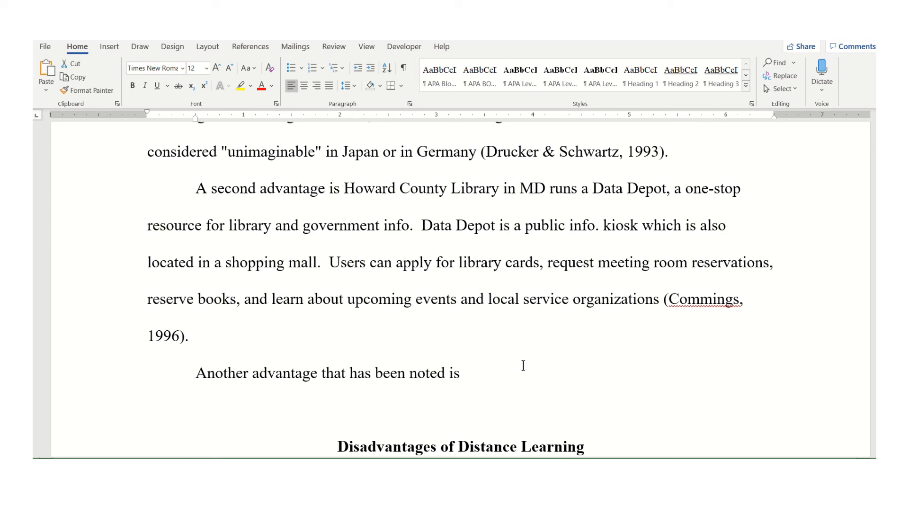
Start a new body paragraph after the second advantage paragraph, writing "A third advantage is" followed by placeholder filler text
scroll(523, 366, up, 3)
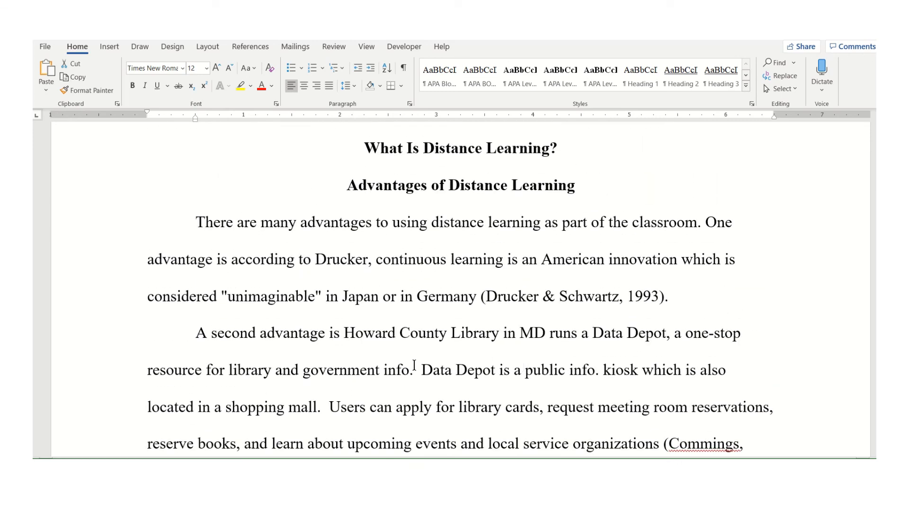
scroll(427, 354, down, 1)
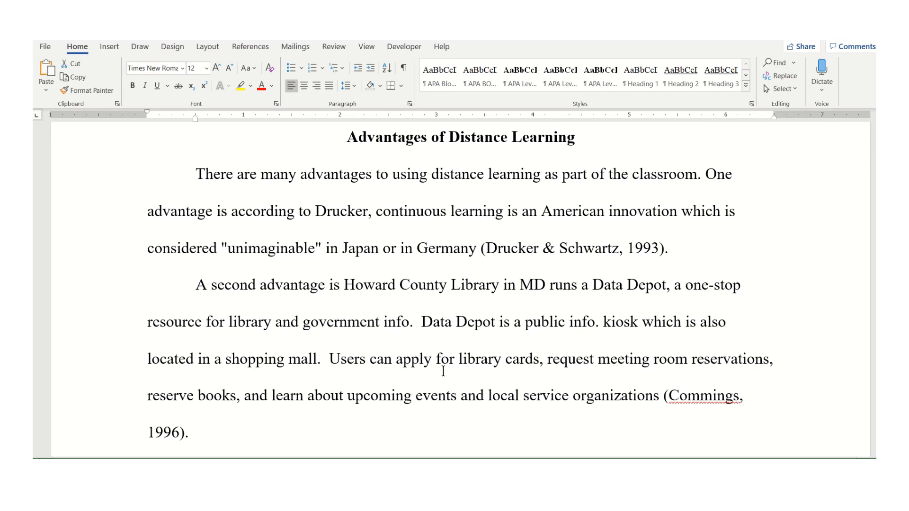
drag(666, 396, 188, 434)
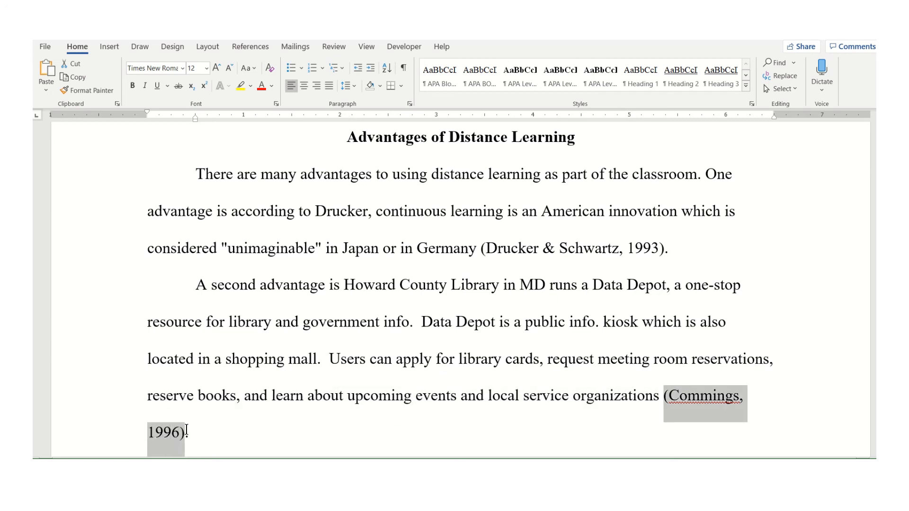
click(328, 322)
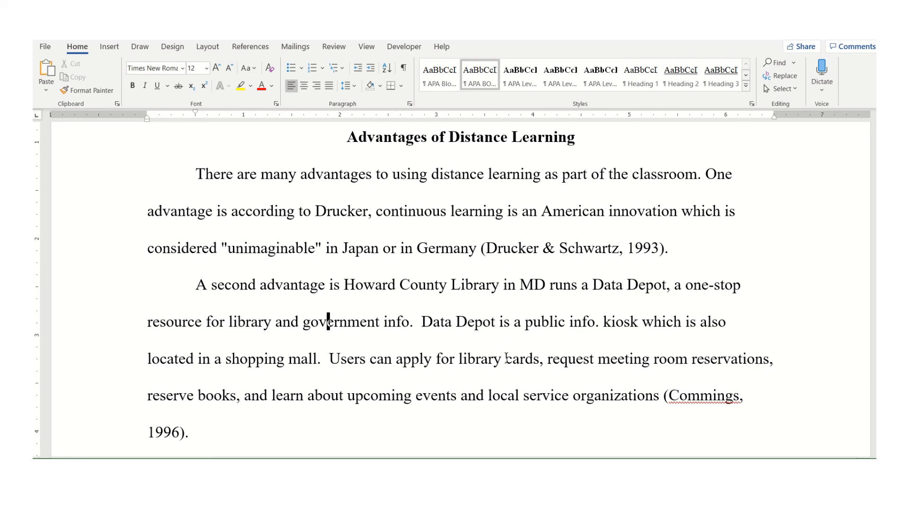
click(376, 429)
key(Return)
text(A)
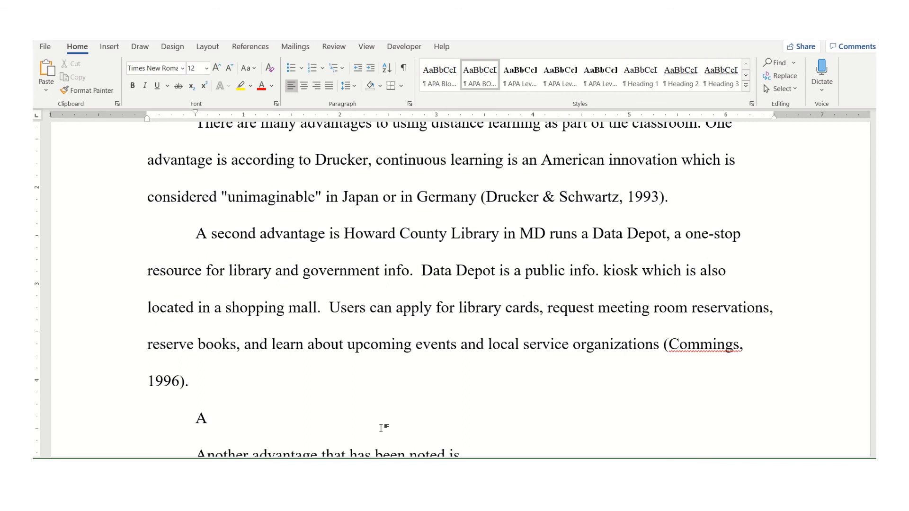
text( third advantage is)
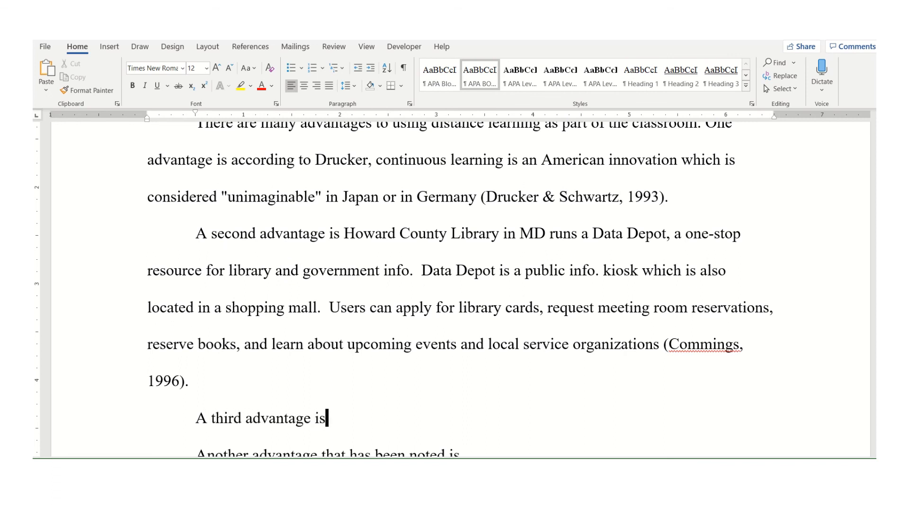
text( asd asd asdf asd)
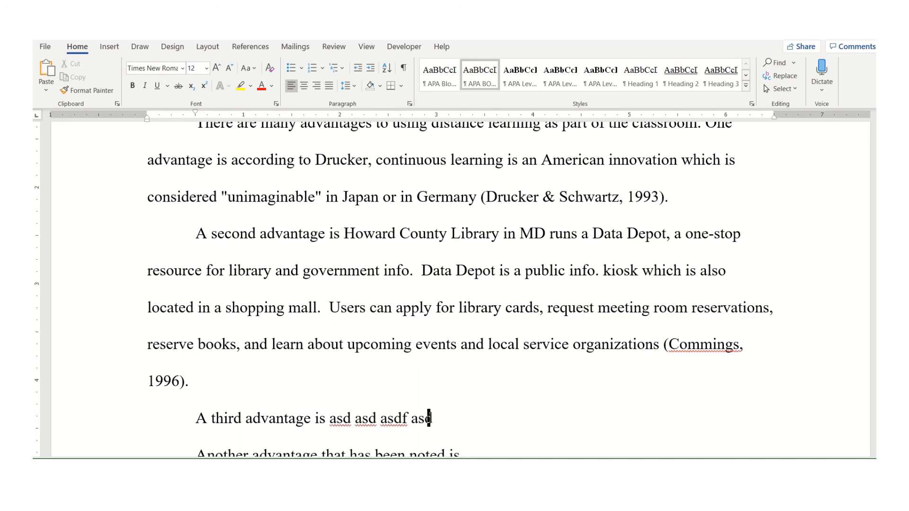
text(f d d adsf asdf asdf asf aef aewf awef )
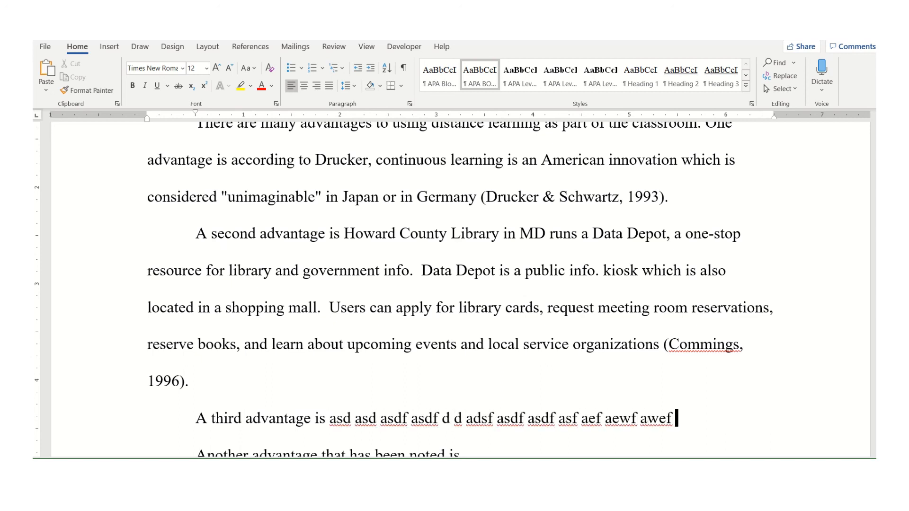
text(waef eawf awe eaw fwae awef awef awef awef )
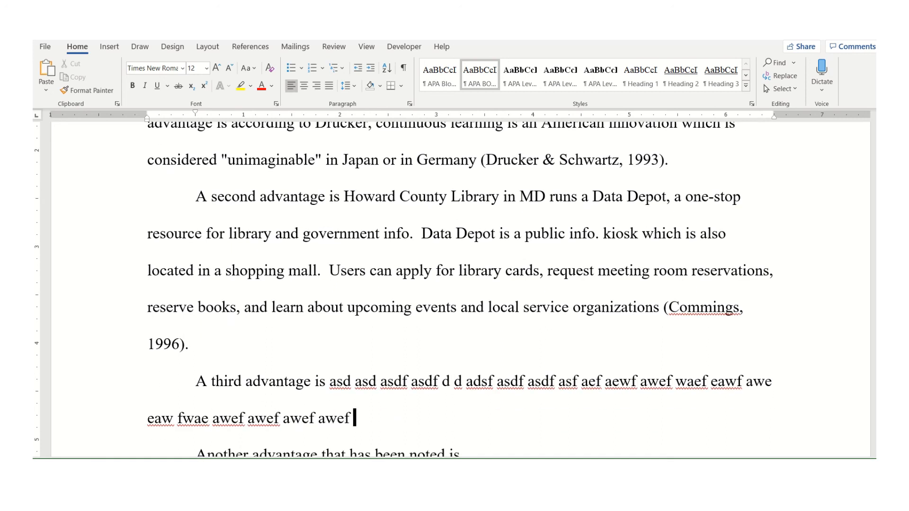
text(aewf)
key(BackSpace)
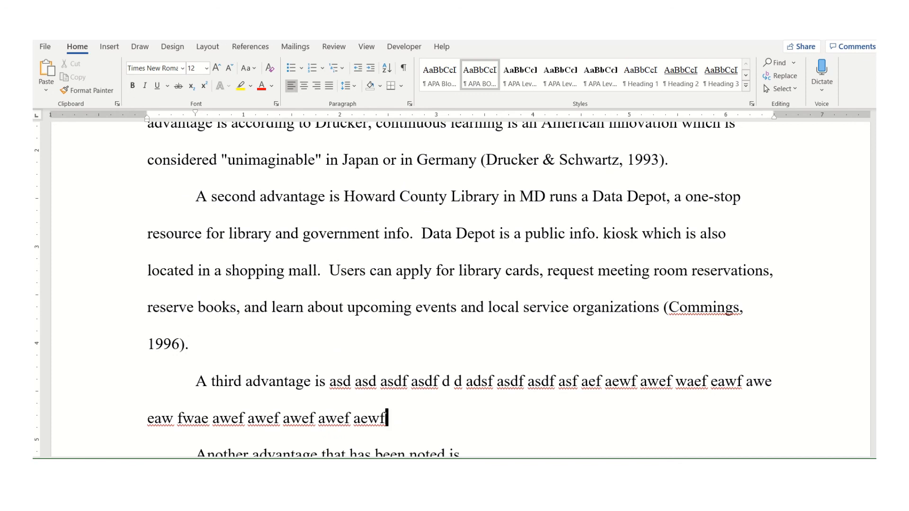
End the third advantage paragraph with the in-text citation (Commings, 1996)
text(.)
text((c)
key(BackSpace)
text(Commings, 199)
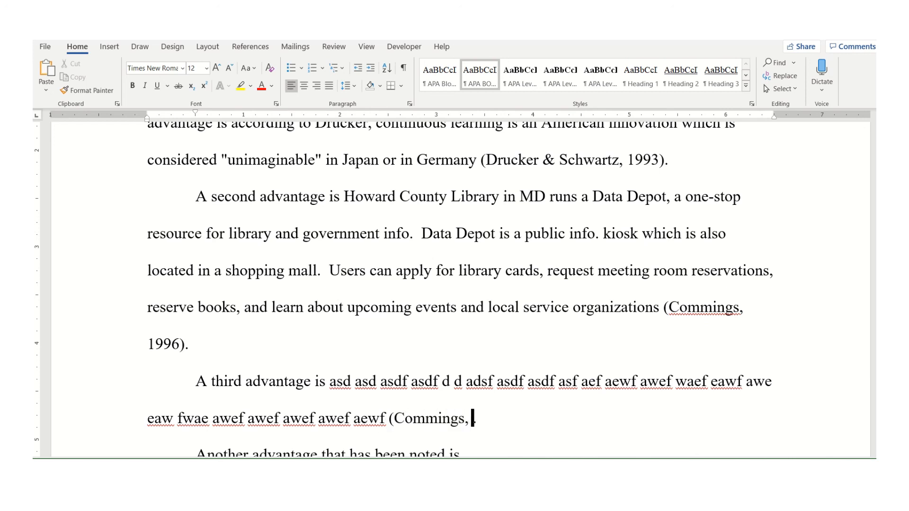
text(6()
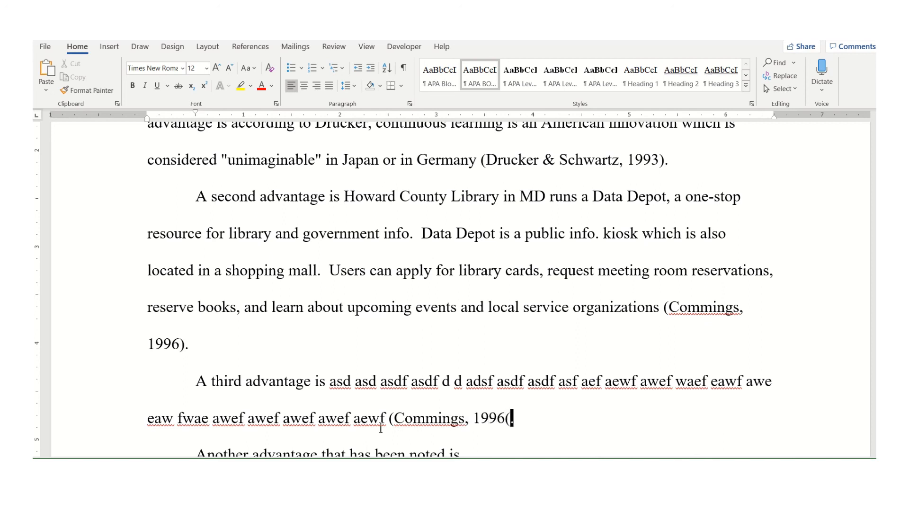
key(BackSpace)
text())
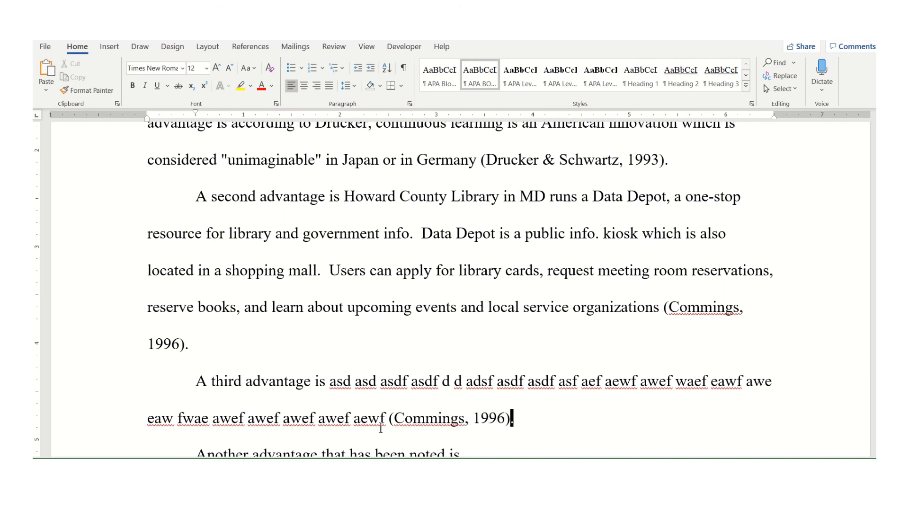